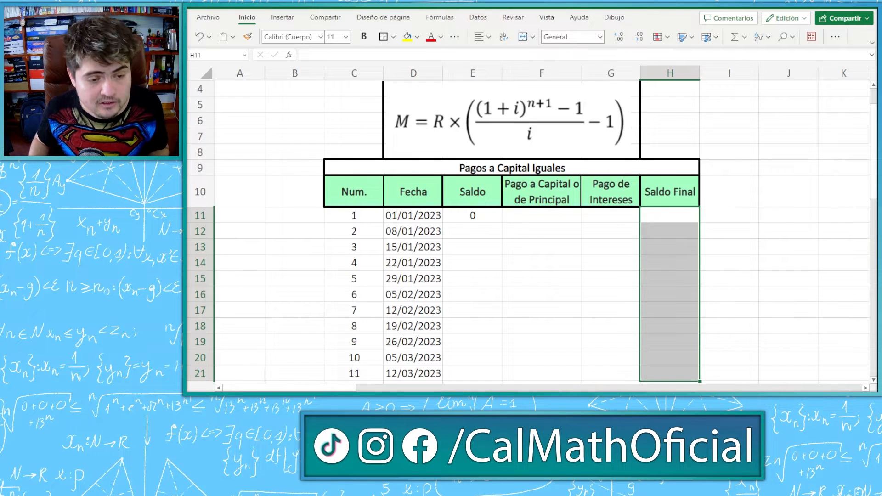
Enter the text formula =SF_{n-1} as the Saldo of period 2 in cell E12.
drag(473, 216, 473, 373)
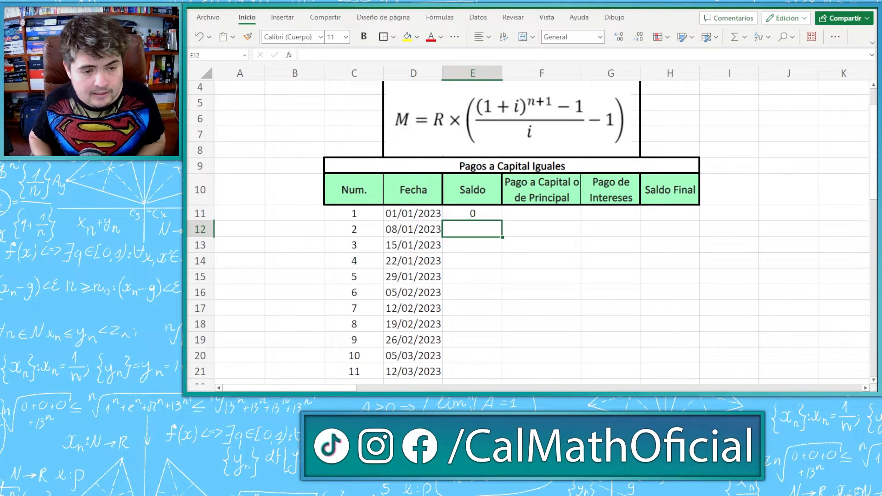
text(=)
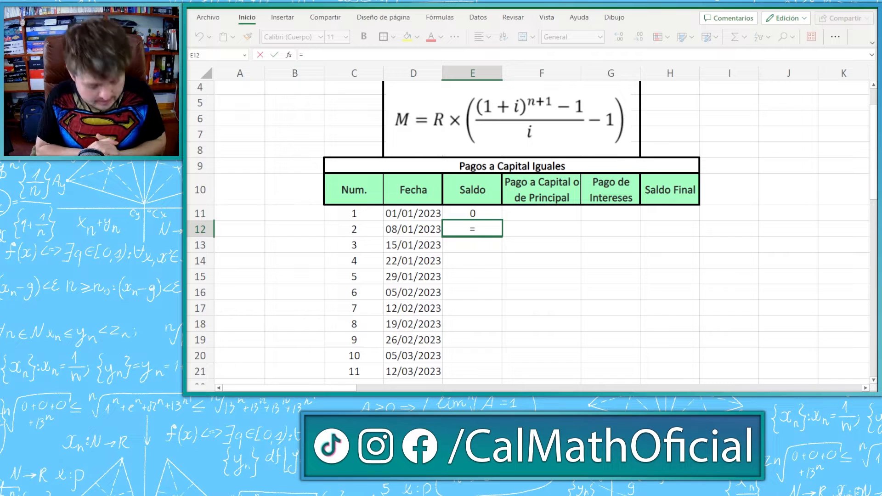
text(SF)
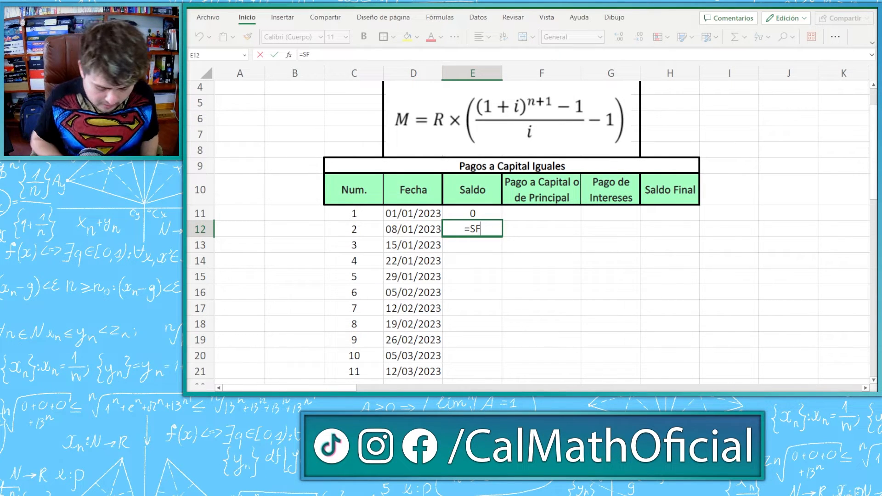
text(_)
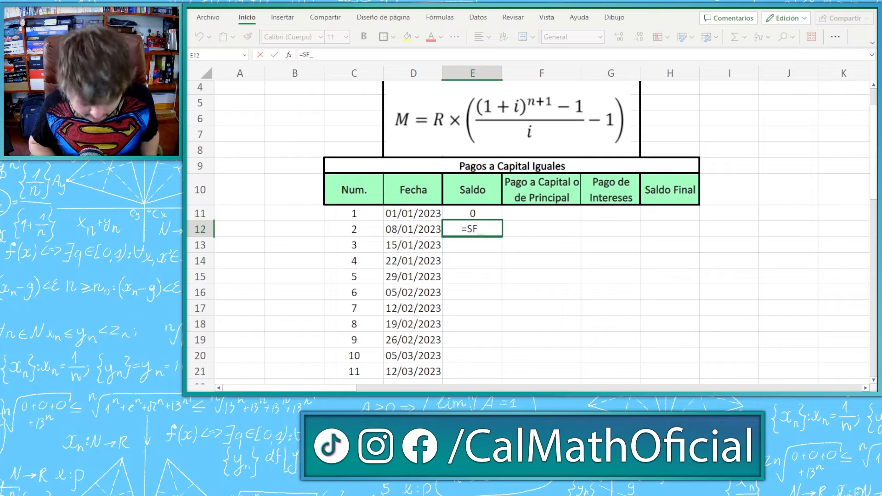
text(n-1)
key(Return)
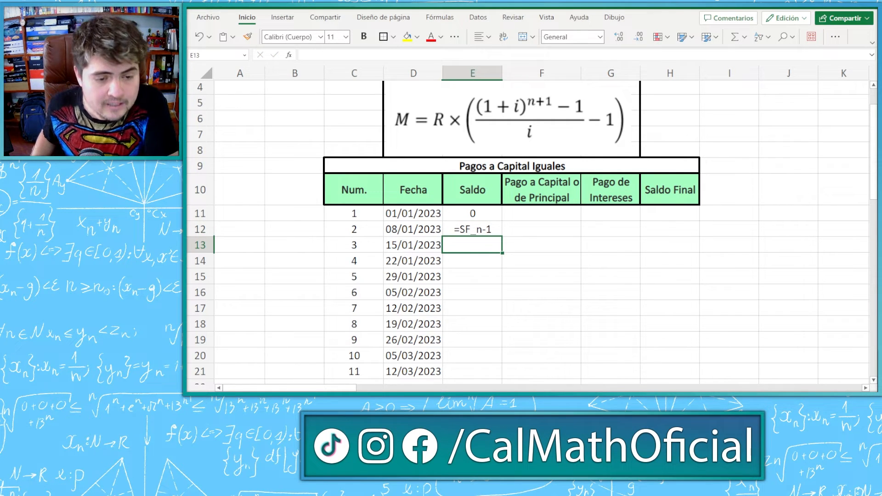
key(Up)
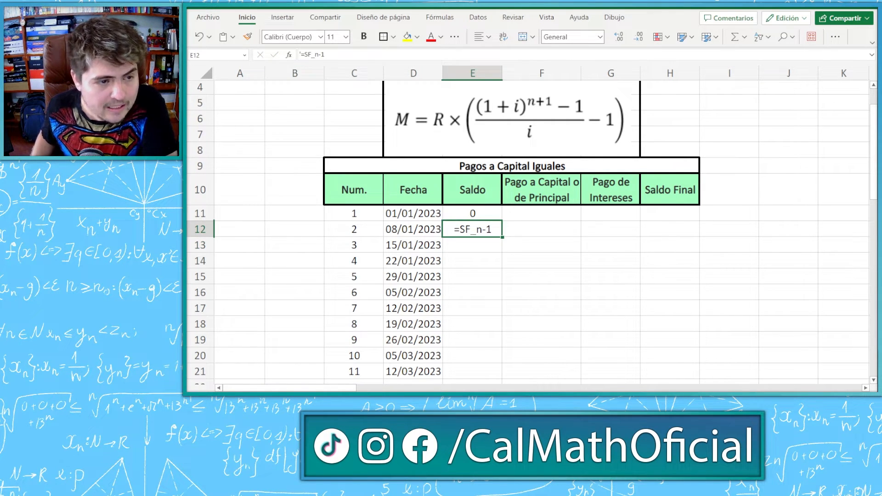
click(317, 54)
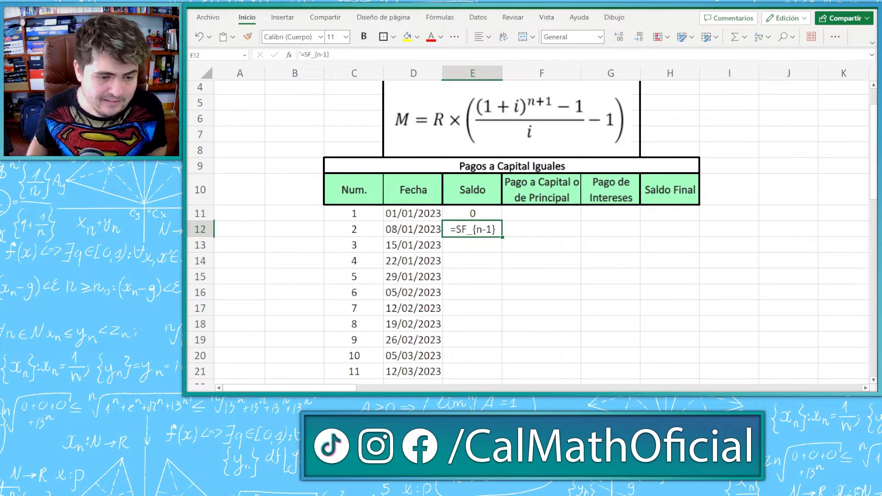
Examine the Saldo Final and principal payment columns, the row of period 11 and the annuity formula above the table.
click(669, 213)
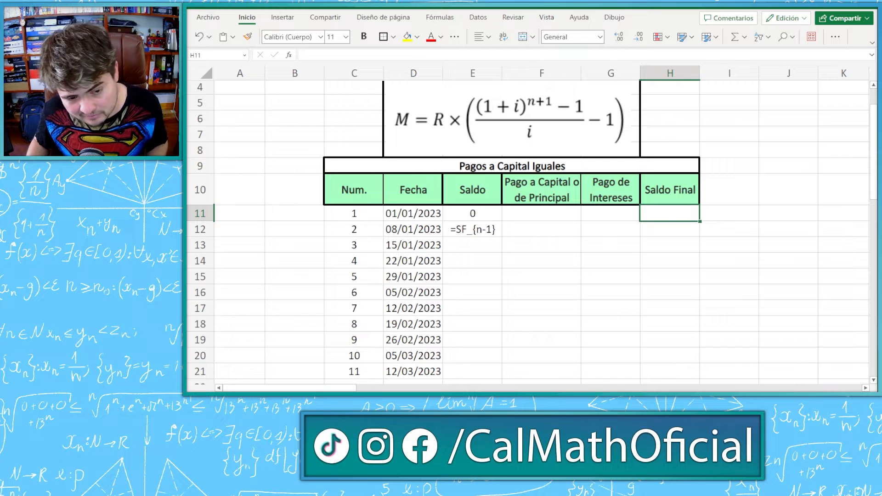
click(472, 245)
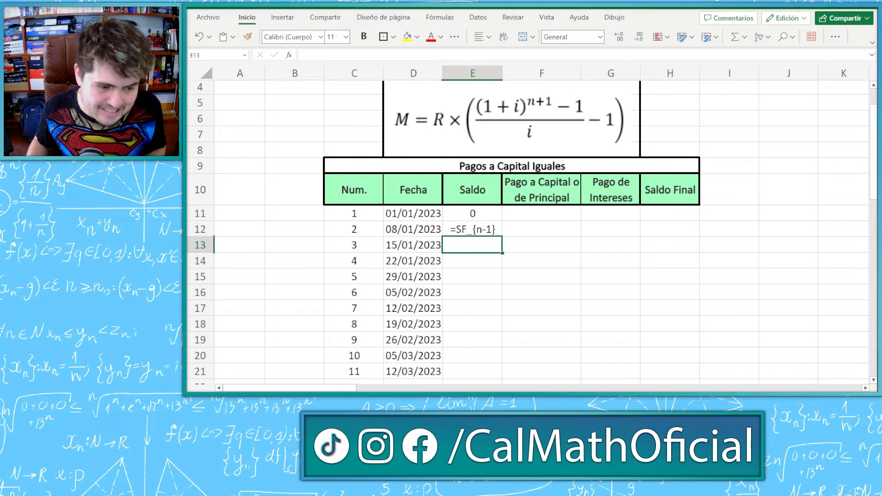
click(670, 229)
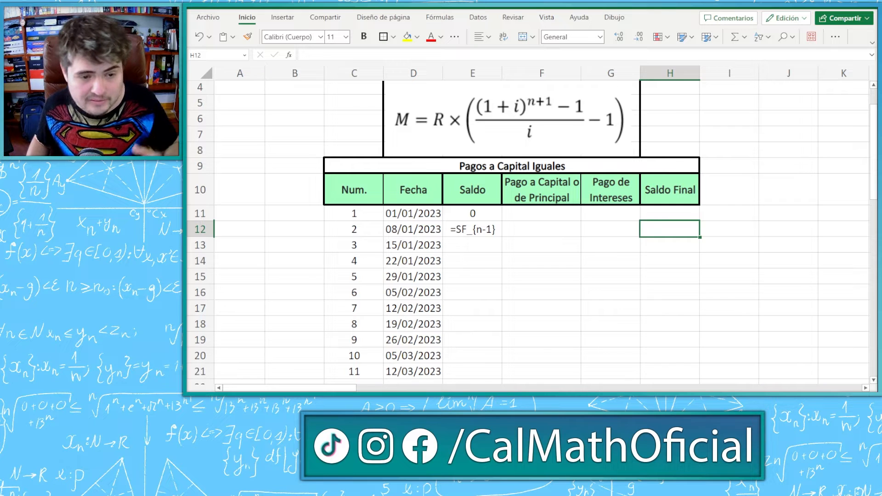
click(541, 213)
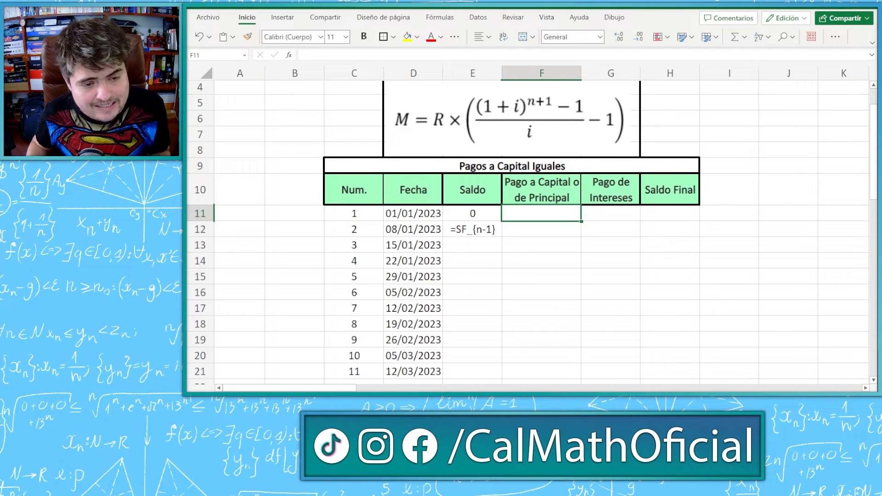
drag(542, 165, 541, 371)
click(541, 261)
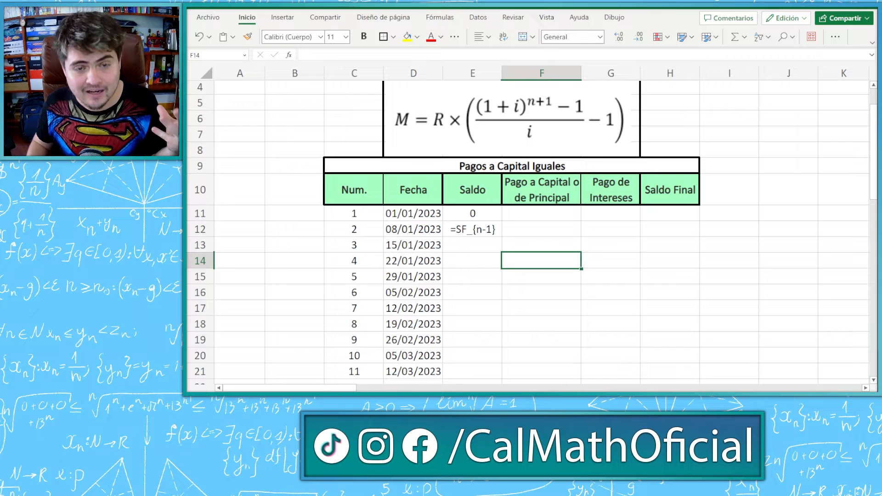
click(670, 371)
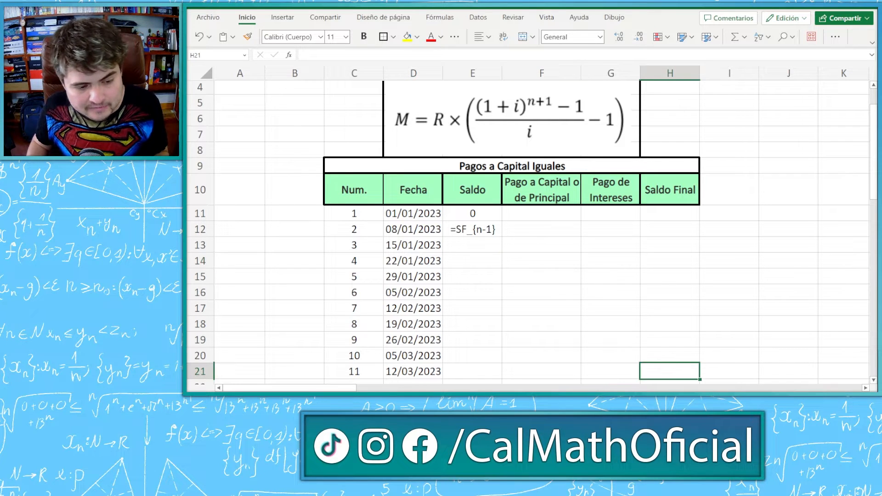
drag(354, 371, 670, 371)
click(669, 324)
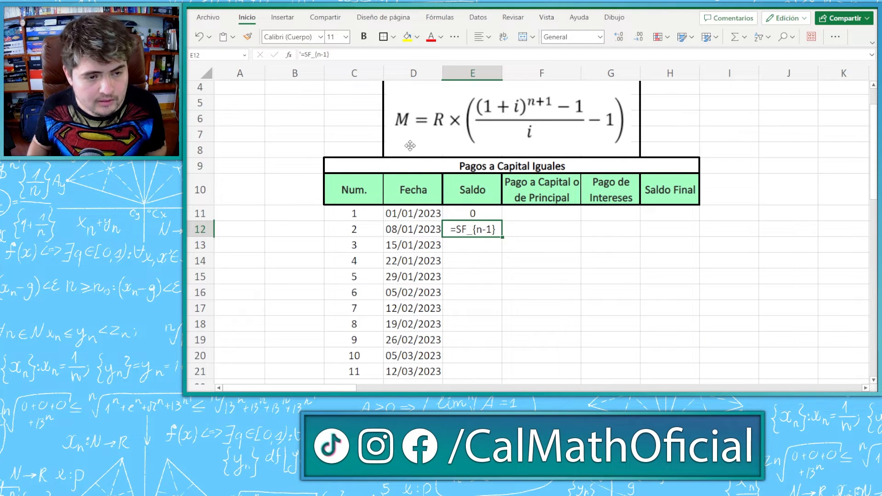
scroll(406, 137, up, 1)
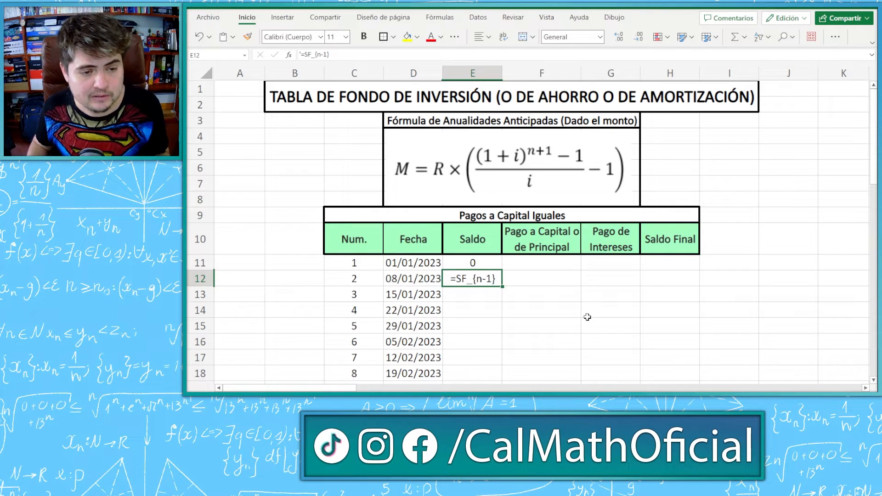
scroll(588, 317, down, 1)
drag(361, 371, 670, 371)
click(670, 370)
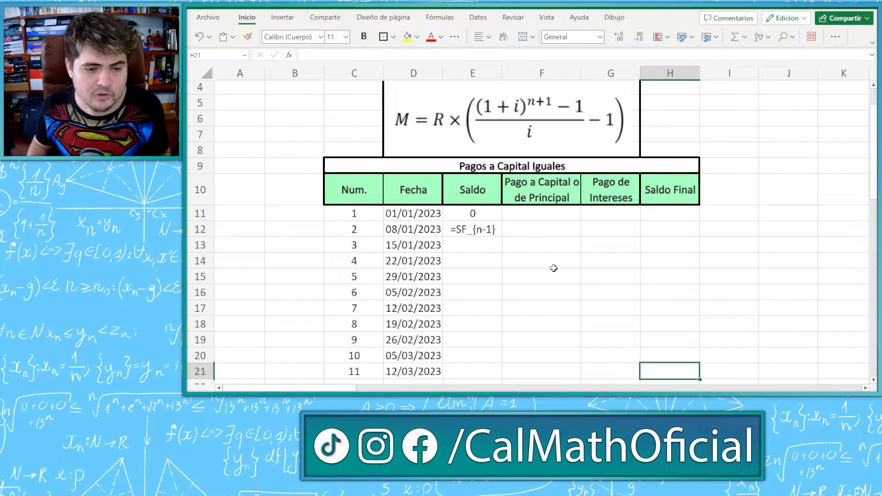
Enter "R de la formula" as the principal payment of period 1 in cell F11.
scroll(554, 267, up, 1)
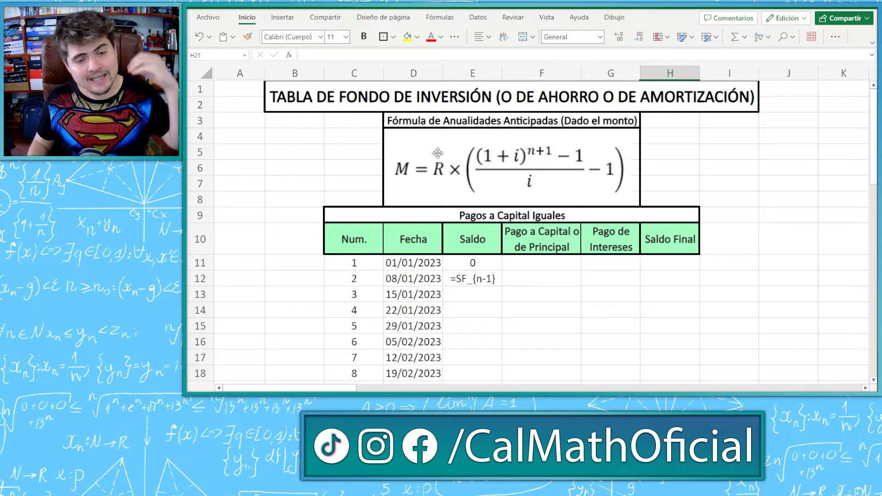
click(552, 261)
text(R)
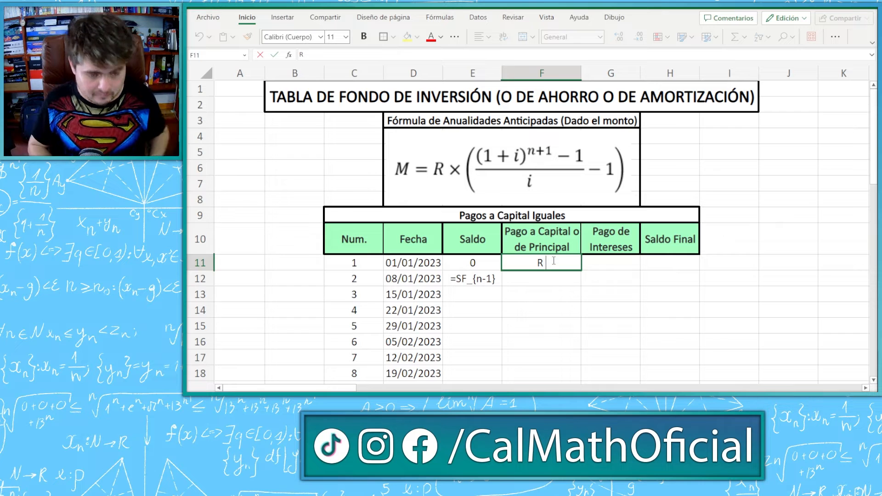
text(de)
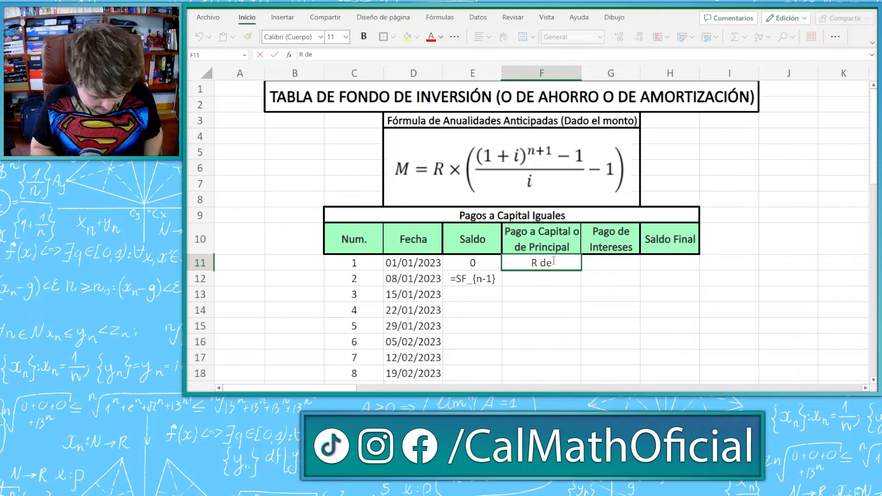
text( la formula)
key(ctrl+Return)
Copy "R de la formula" down the principal payment column through period 10, filling F11:F20.
scroll(553, 176, down, 2)
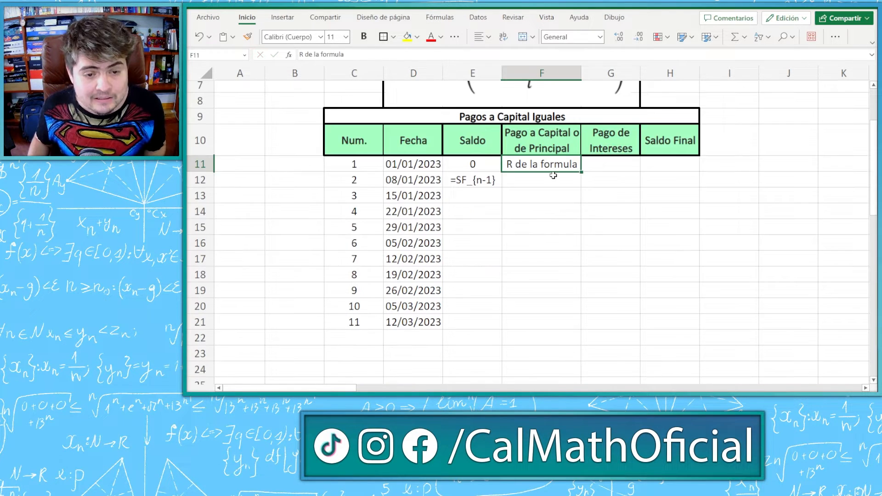
click(552, 175)
scroll(553, 175, up, 1)
key(Up)
key(Up)
key(Up)
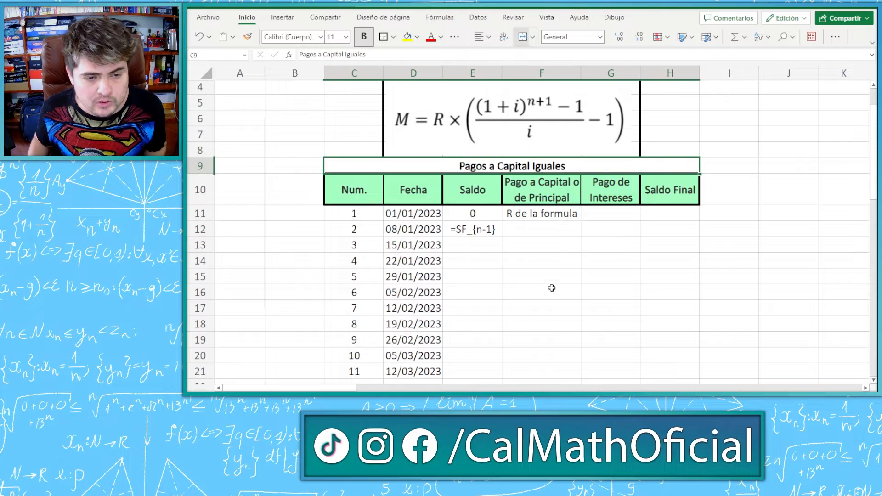
click(546, 215)
drag(581, 221, 581, 363)
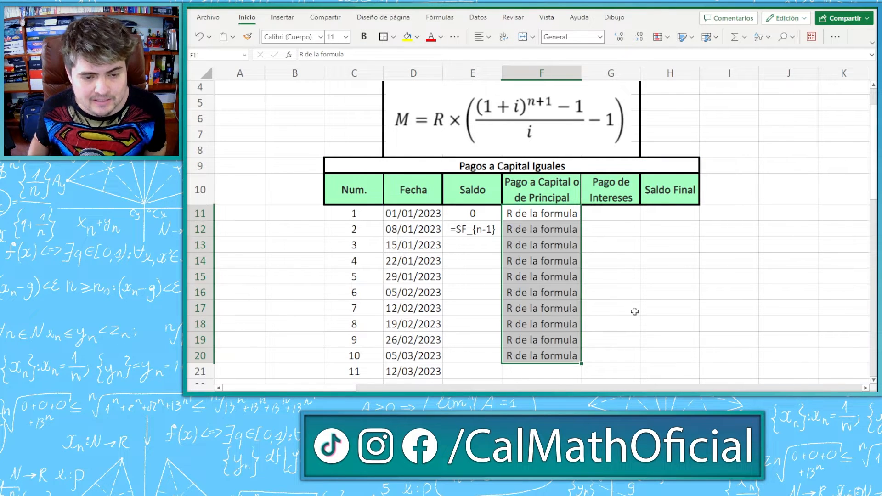
click(635, 312)
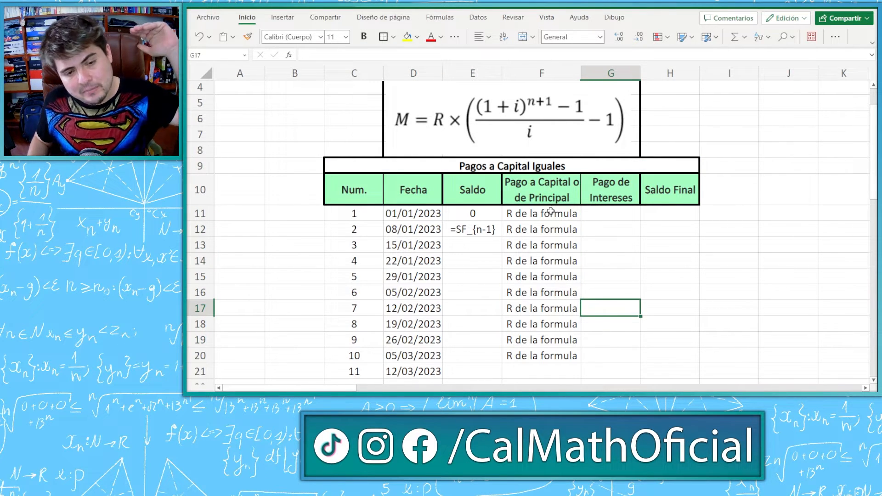
drag(551, 211, 548, 353)
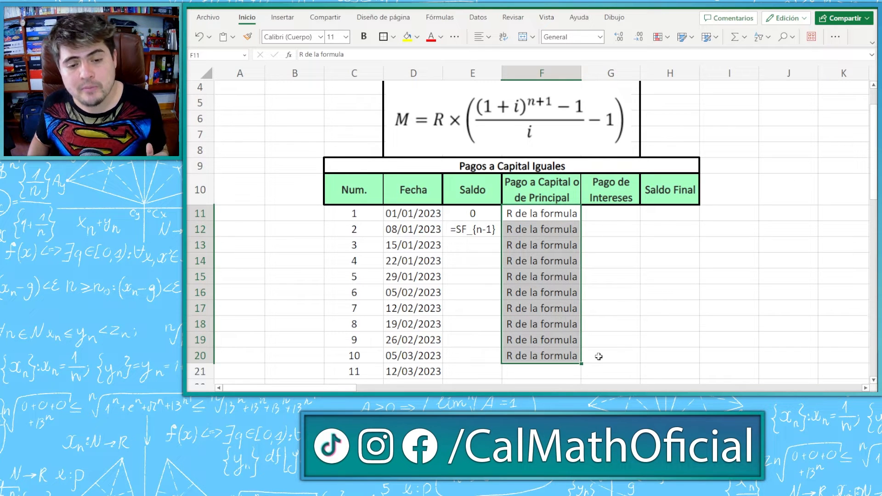
Enter the text formula =i*(Saldo+R) as the interest payment of period 1 in cell G11.
click(604, 213)
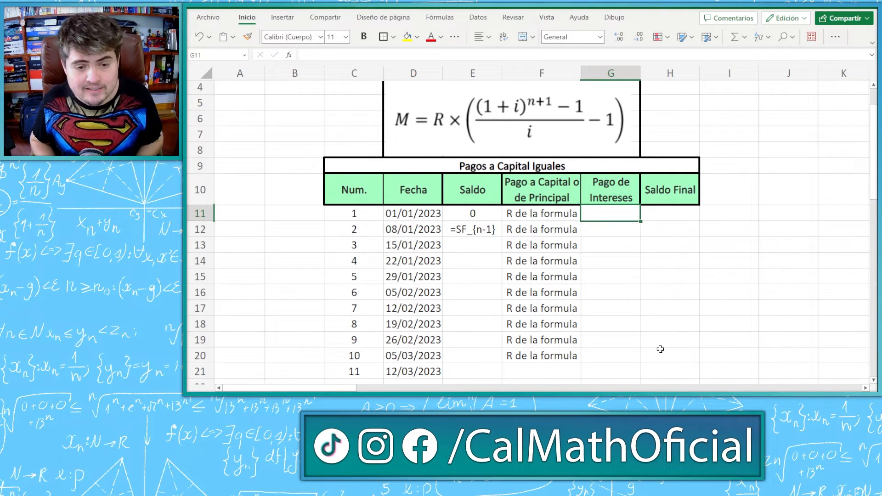
text('=)
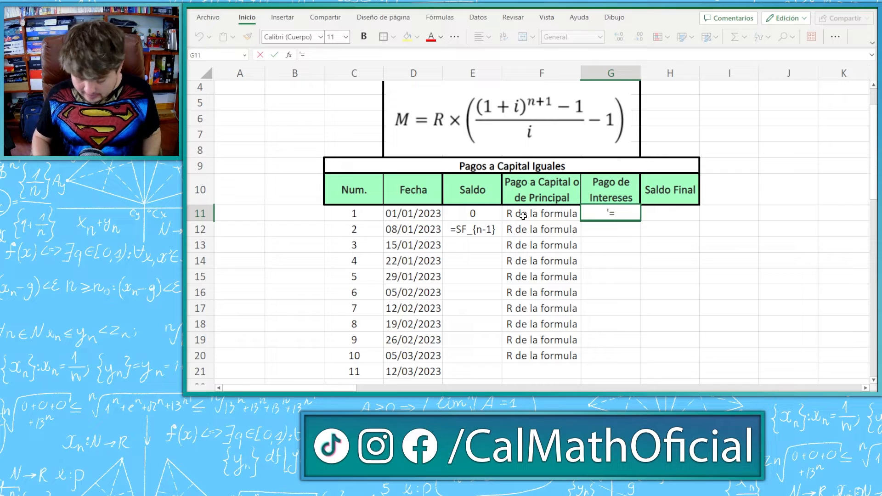
text(i)
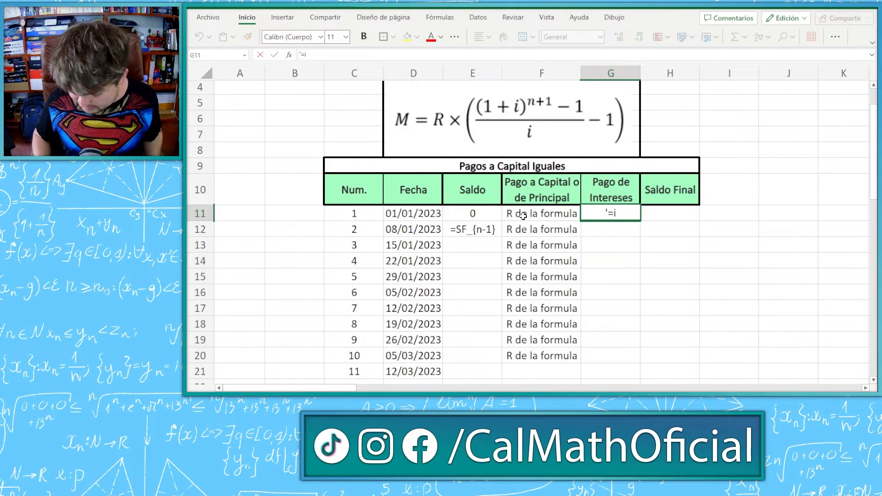
text(*())
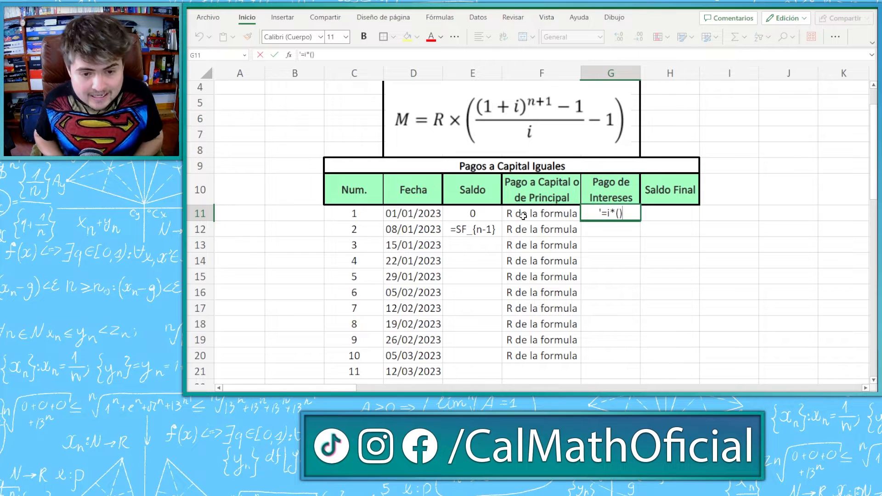
click(522, 216)
key(Right)
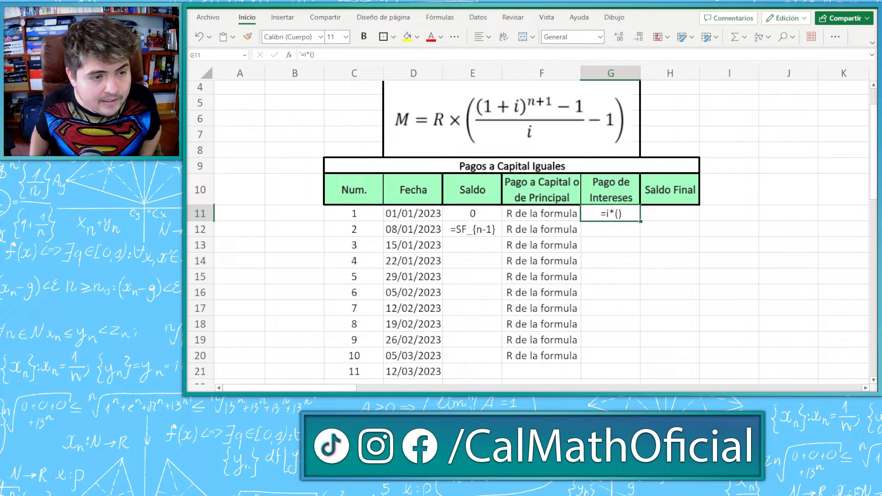
click(313, 54)
text(SI+)
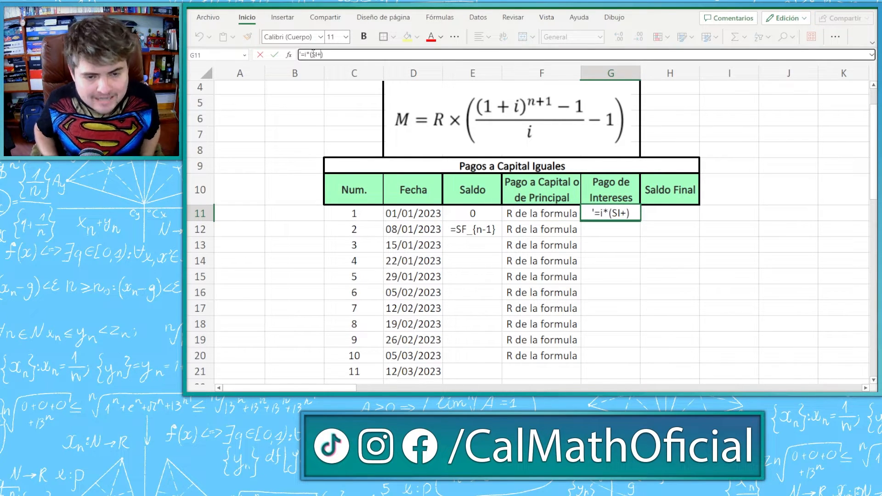
text(R)
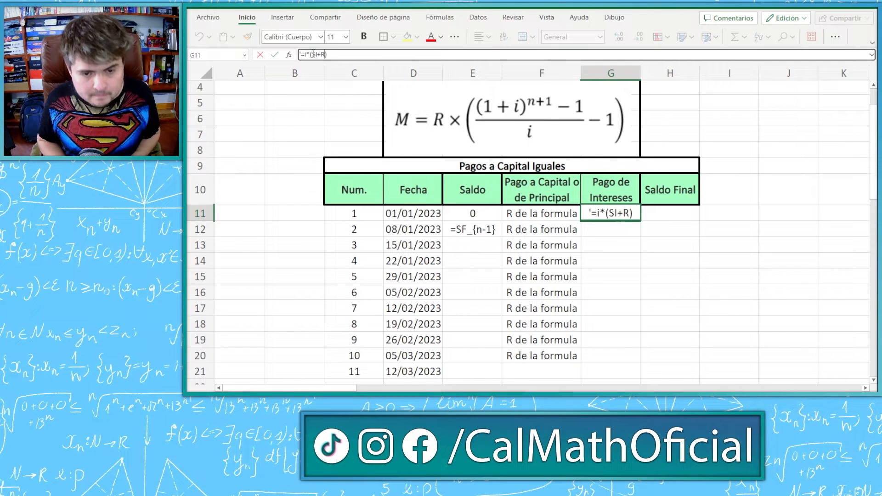
key(Return)
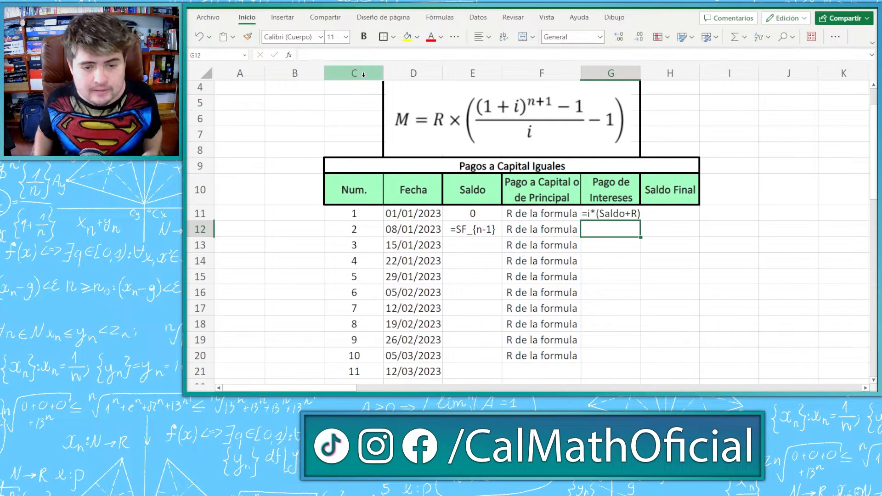
Copy the interest text =i*(Saldo+R) down the Pago de Intereses column through period 10, filling G11:G20.
click(484, 215)
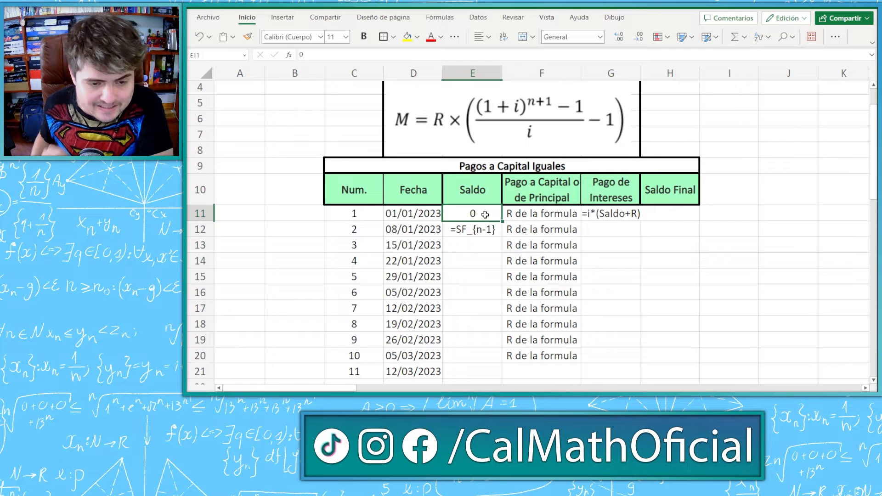
drag(511, 213, 487, 214)
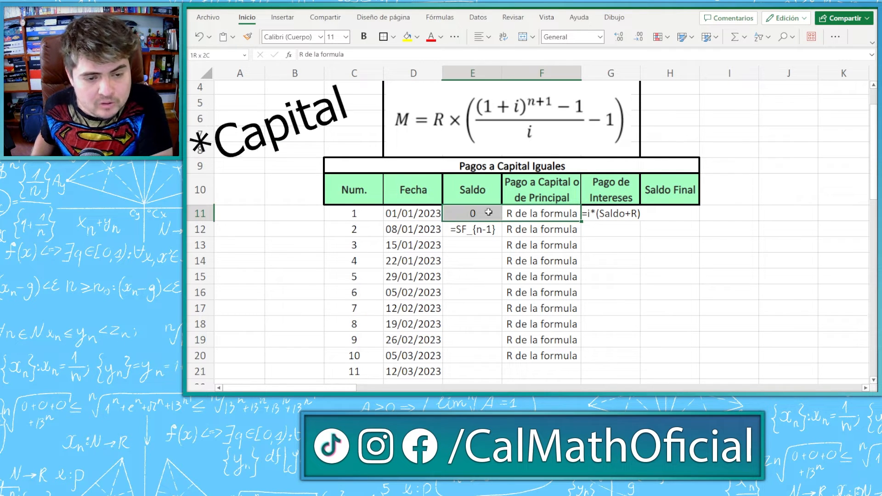
click(611, 213)
drag(648, 222, 642, 361)
click(663, 232)
click(623, 231)
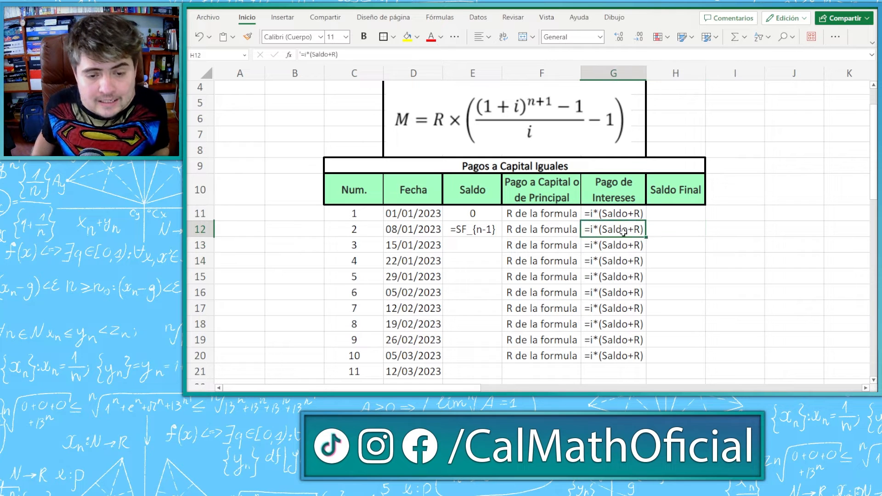
Examine how the period 2 interest formula in row 12 combines the Saldo and R cells.
click(464, 230)
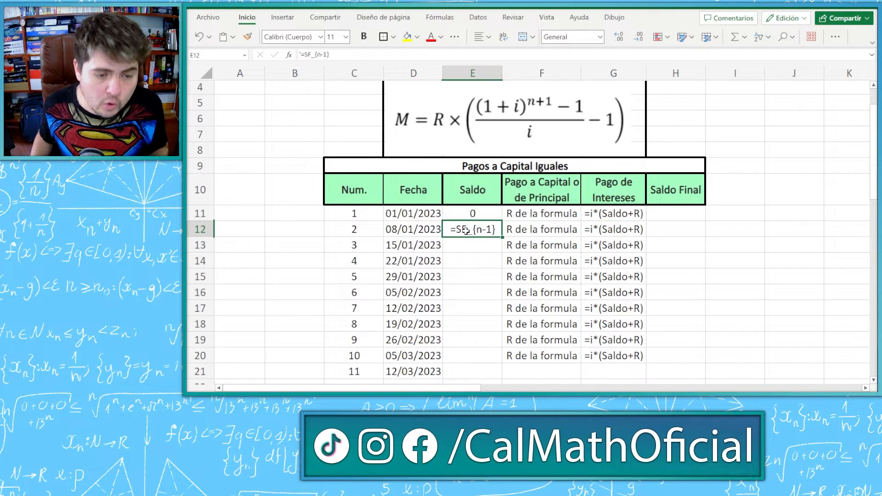
click(623, 232)
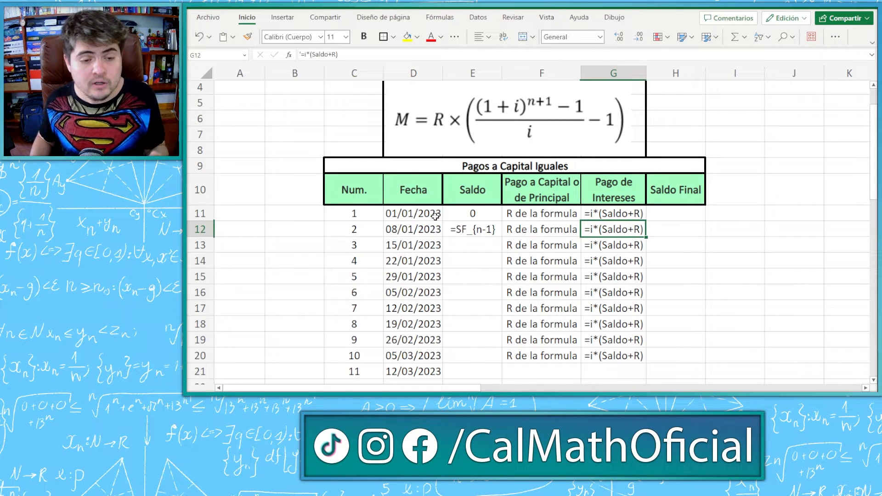
click(488, 230)
drag(488, 231, 539, 230)
click(545, 229)
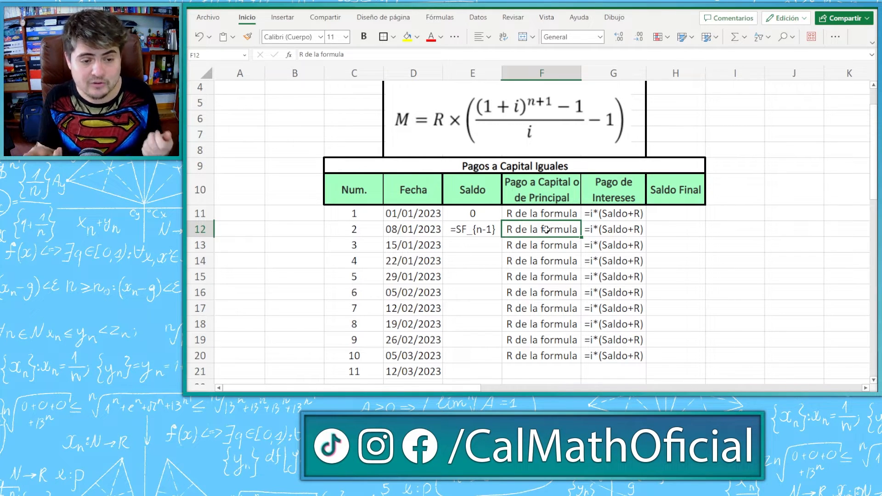
click(475, 229)
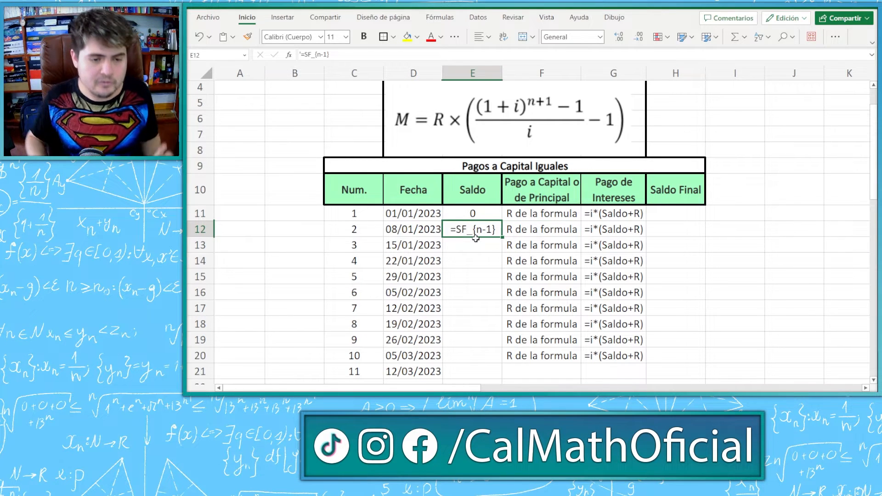
click(535, 229)
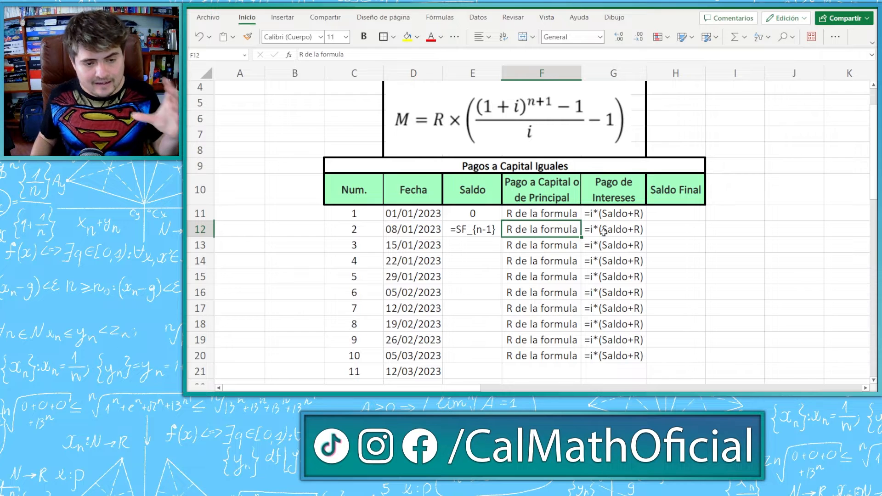
click(475, 229)
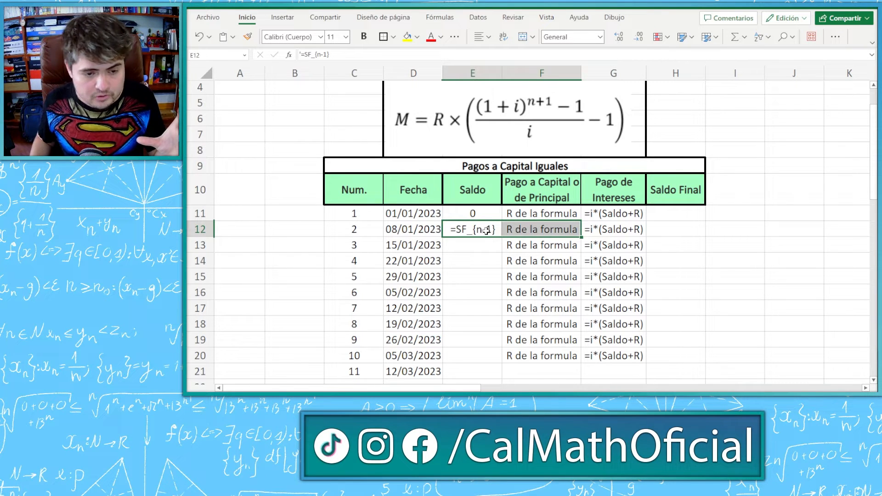
click(482, 232)
click(524, 232)
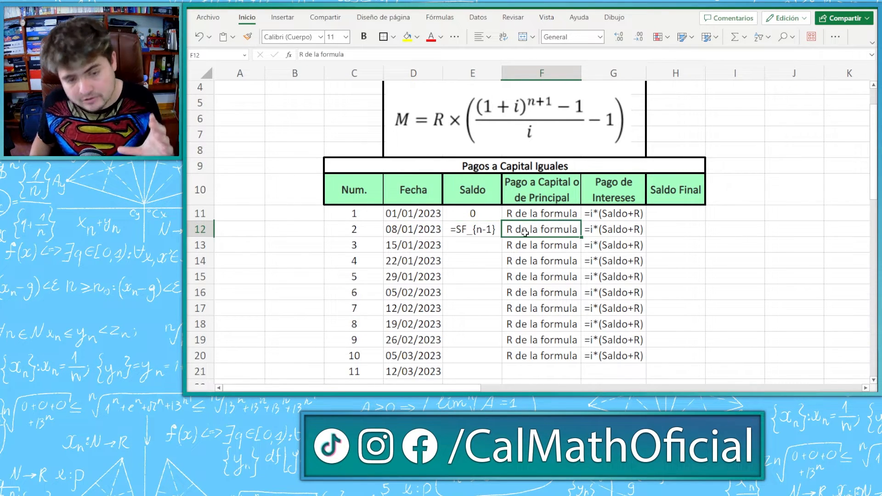
drag(472, 229, 511, 229)
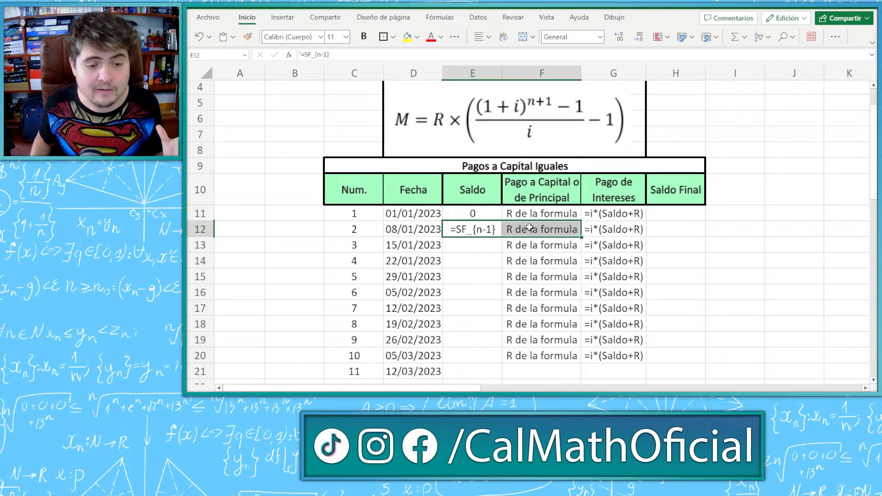
click(622, 231)
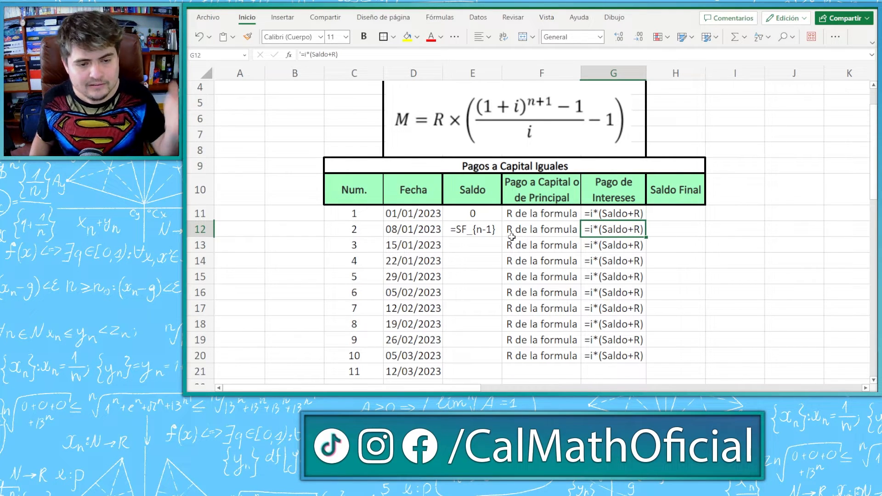
click(484, 232)
click(522, 232)
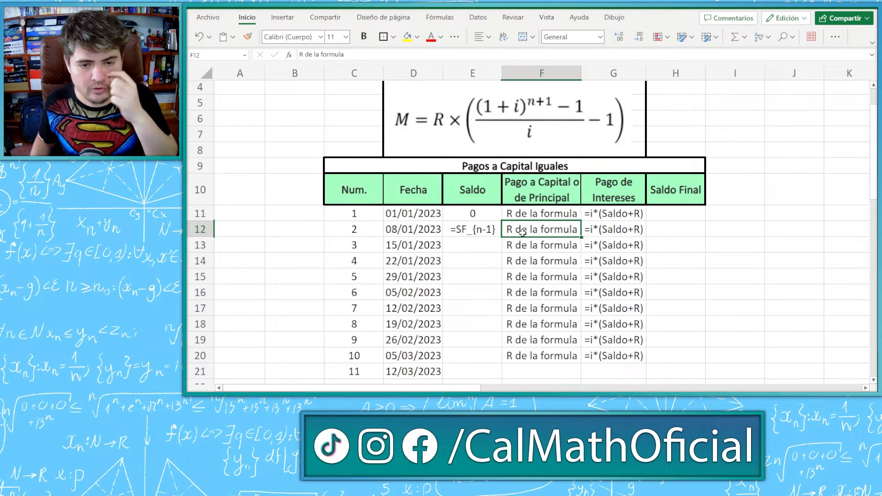
Enter the text formula =Saldo+R+Intereses in the Saldo Final column for periods 1 through 10, filling H11:H20.
click(691, 232)
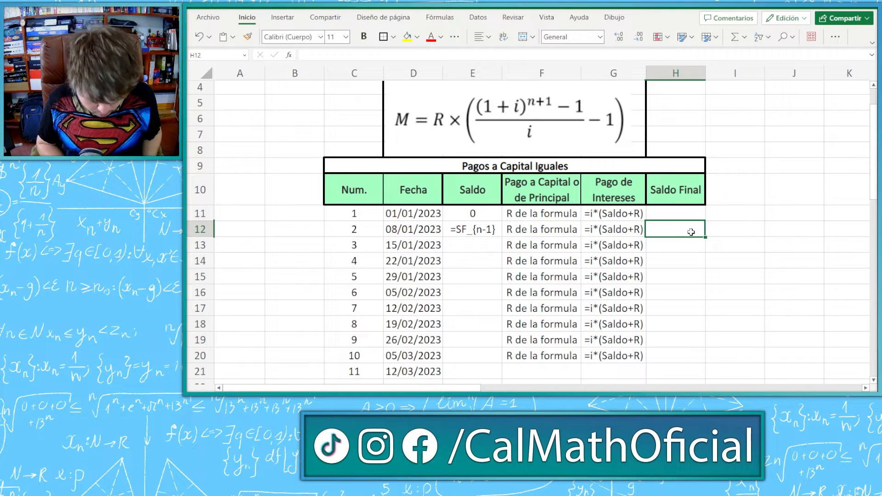
text('=)
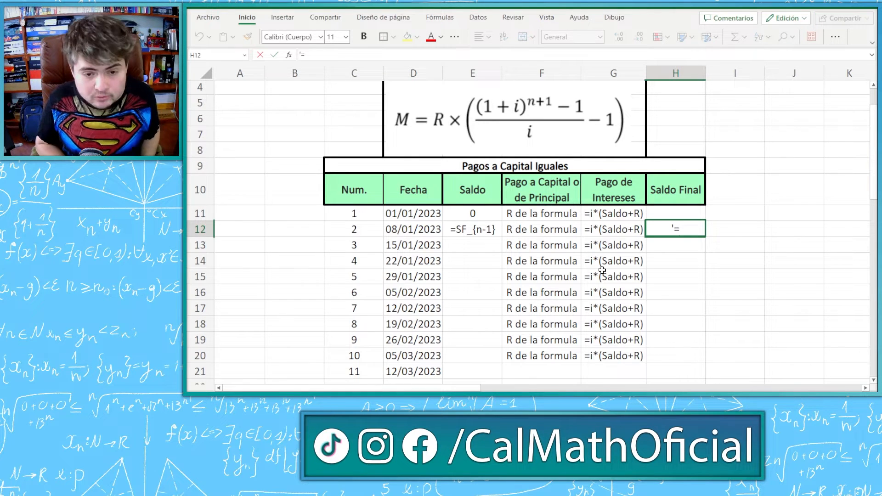
text(Saldo+R)
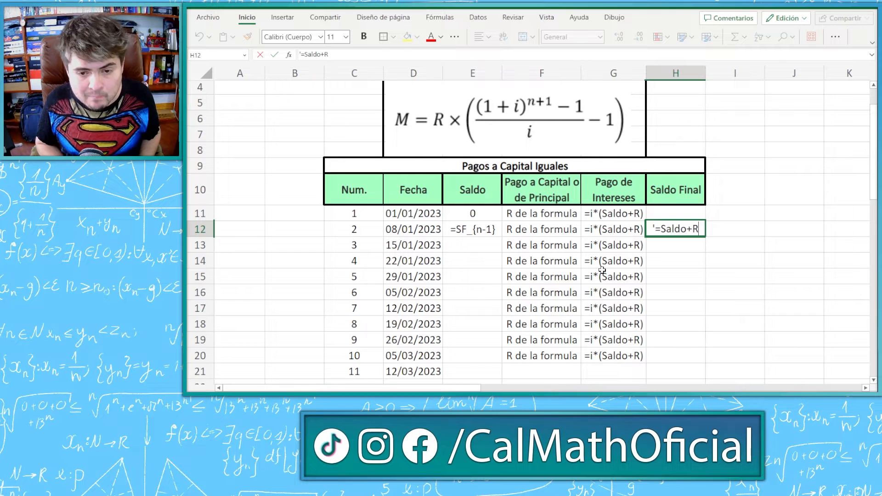
text(+)
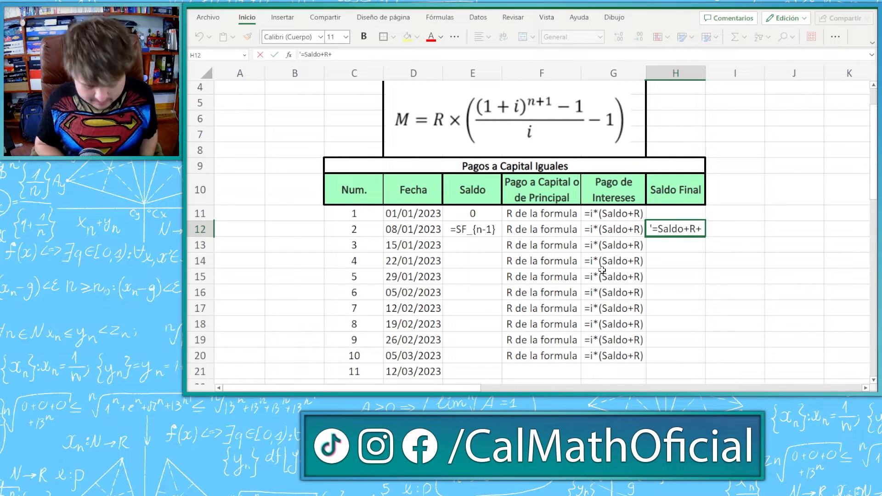
text(Intereses)
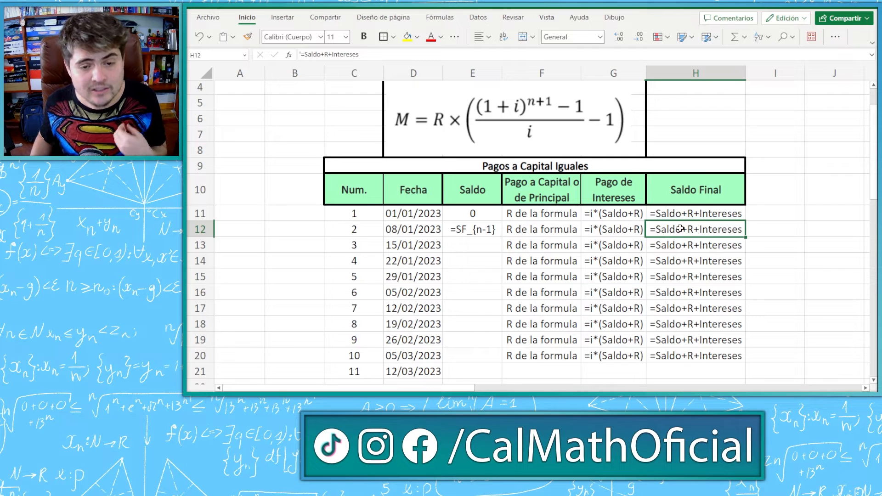
drag(695, 214, 700, 265)
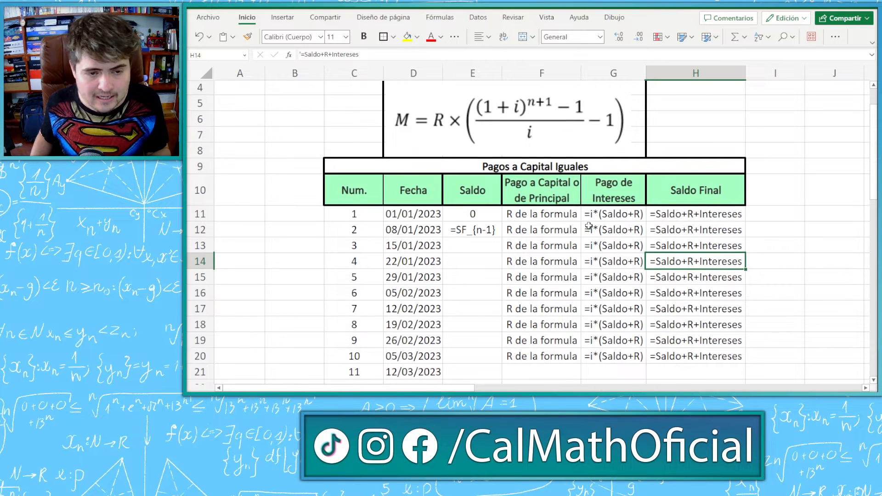
Review the table title and the period 2 entries for balance, principal payment, interest and final balance.
scroll(591, 272, up, 1)
click(432, 105)
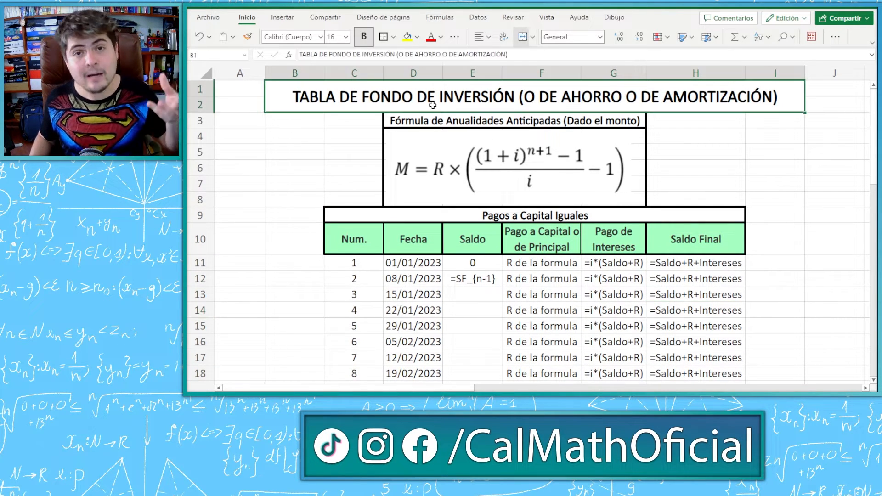
scroll(483, 147, down, 1)
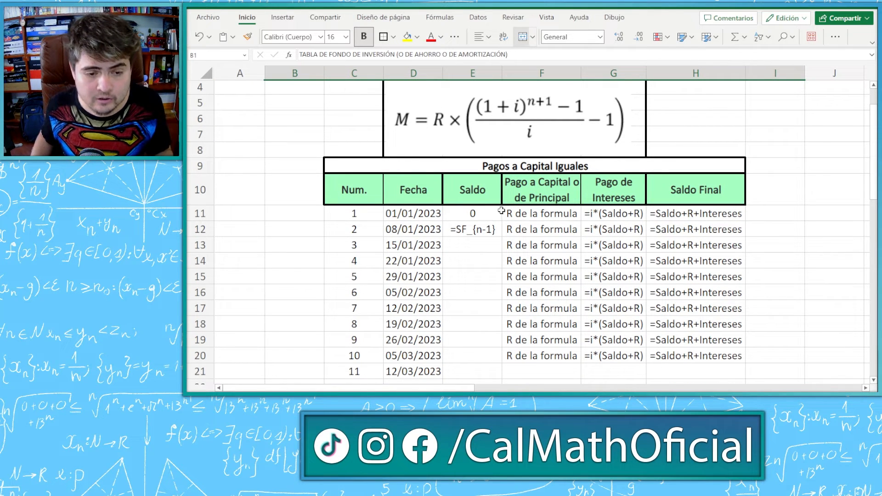
click(479, 232)
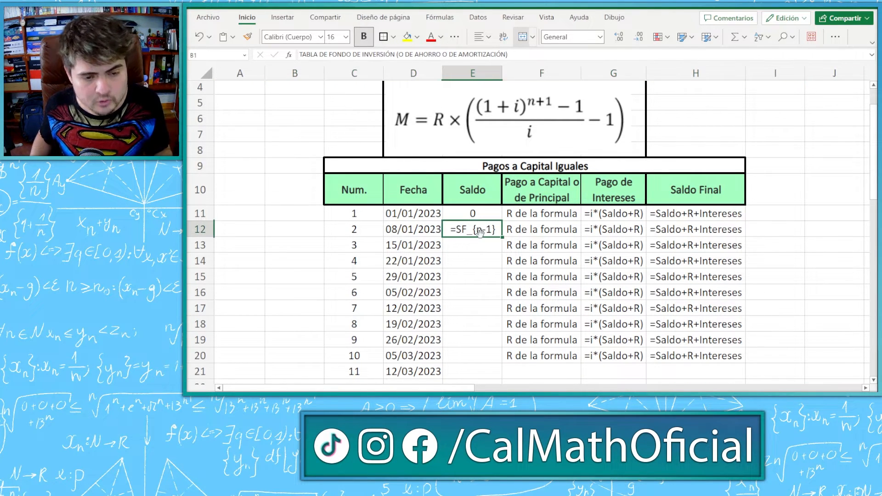
click(536, 231)
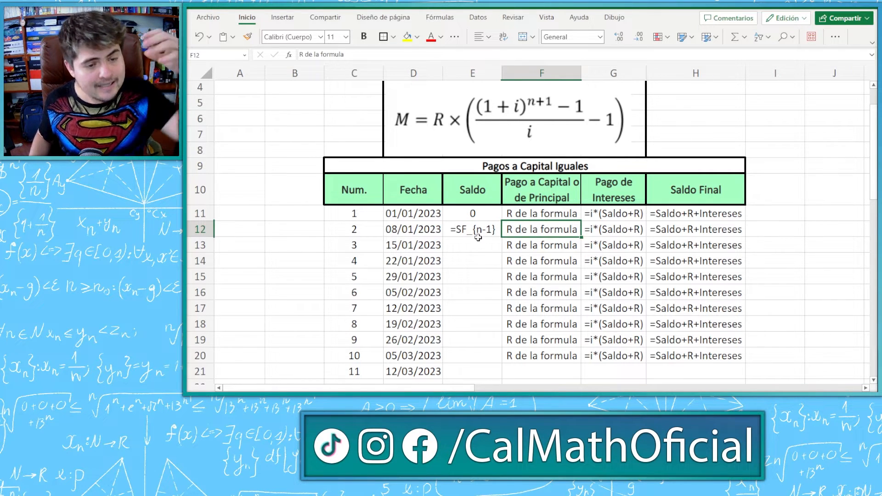
click(616, 228)
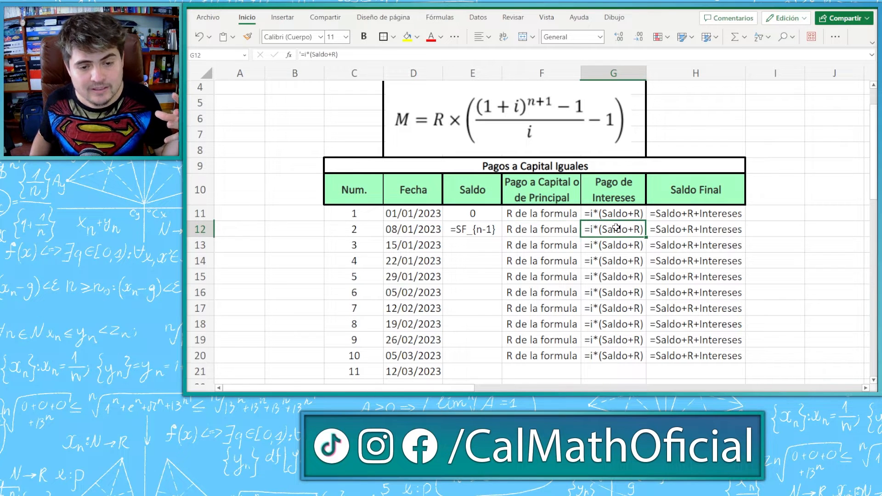
click(678, 230)
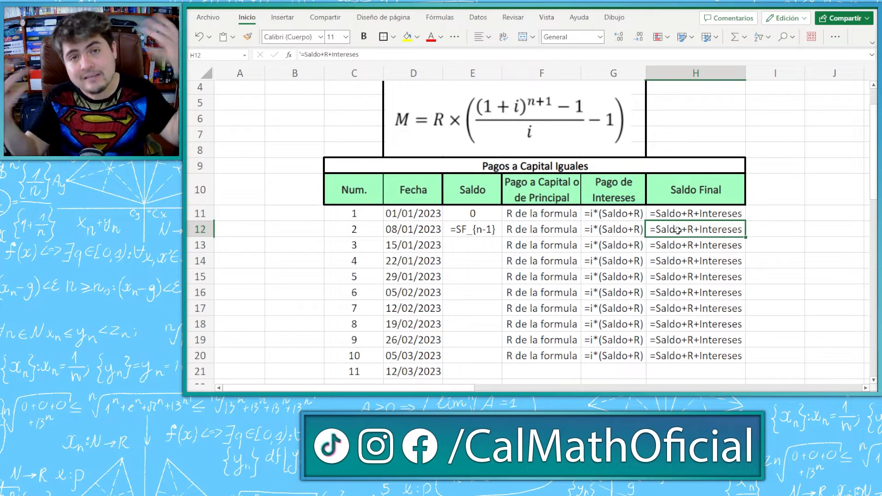
click(547, 226)
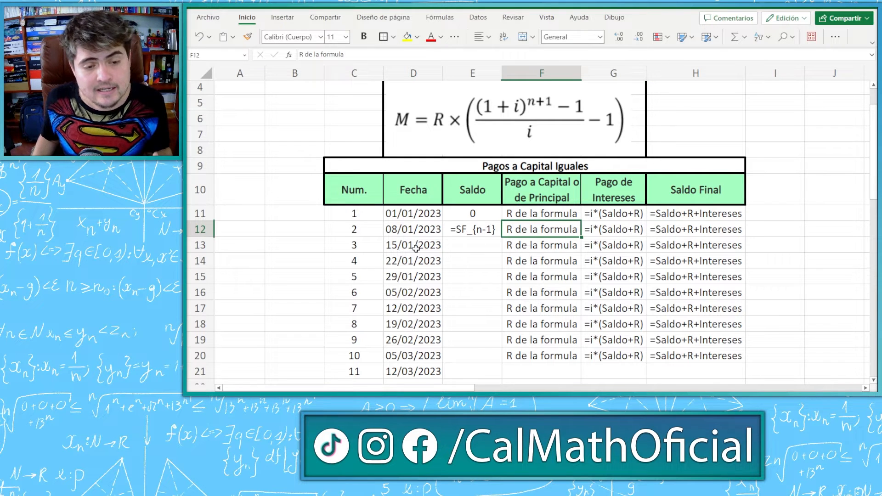
Clear the contents of the rows from period 3 onward and add borders to the period 1 and 2 cells, C11:H12.
drag(200, 244, 200, 371)
key(Delete)
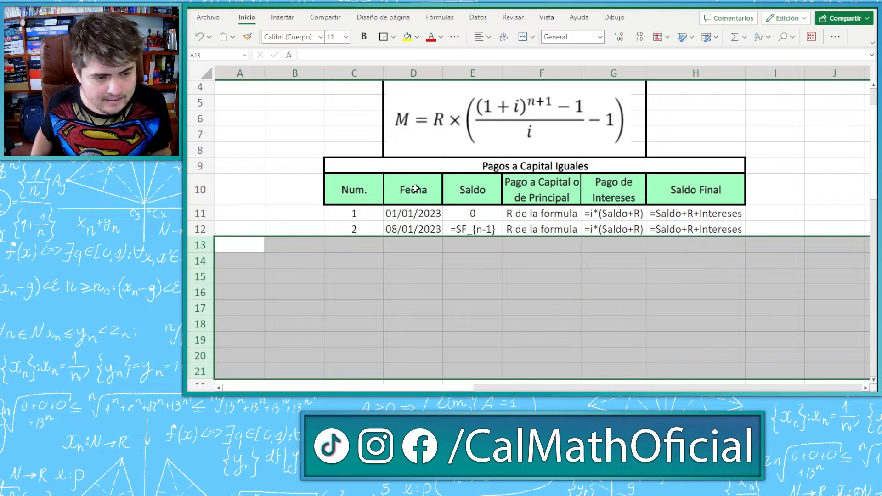
drag(365, 216, 681, 225)
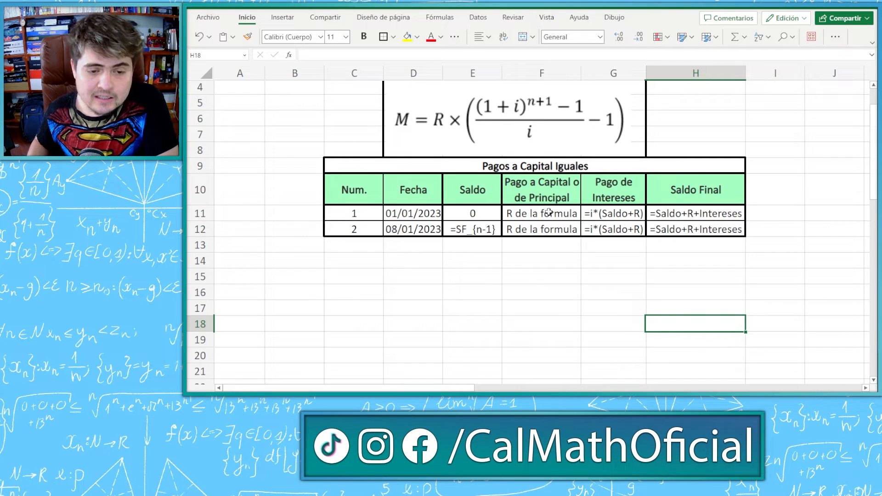
Examine the period 1 balance, payment, interest and final balance entries in row 11, and compare them with the period 2 Saldo formula.
drag(548, 214, 547, 229)
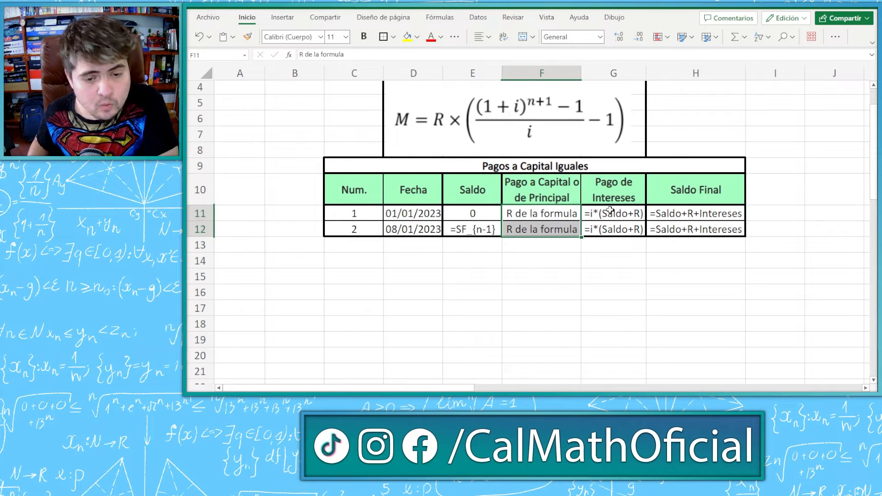
click(611, 212)
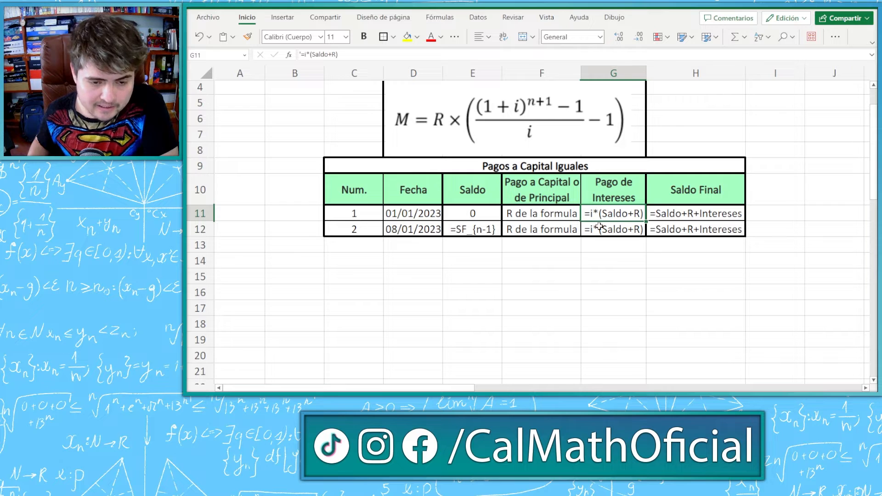
drag(554, 215, 487, 216)
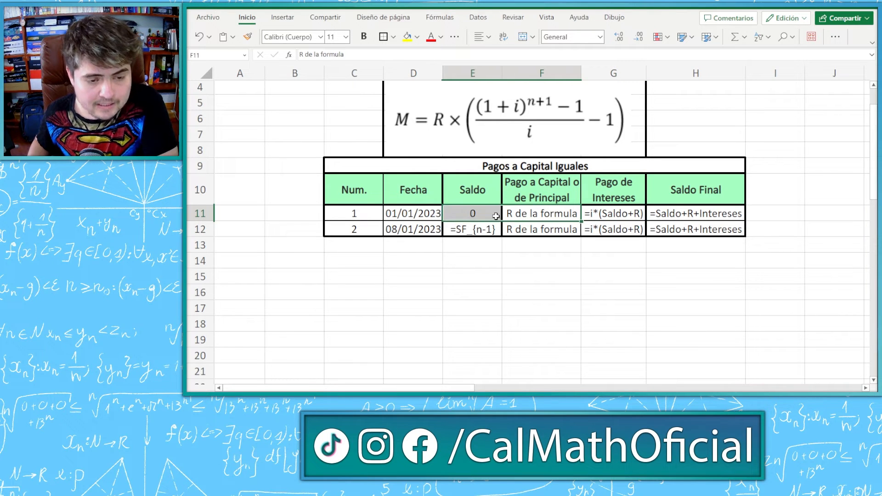
click(488, 212)
click(534, 213)
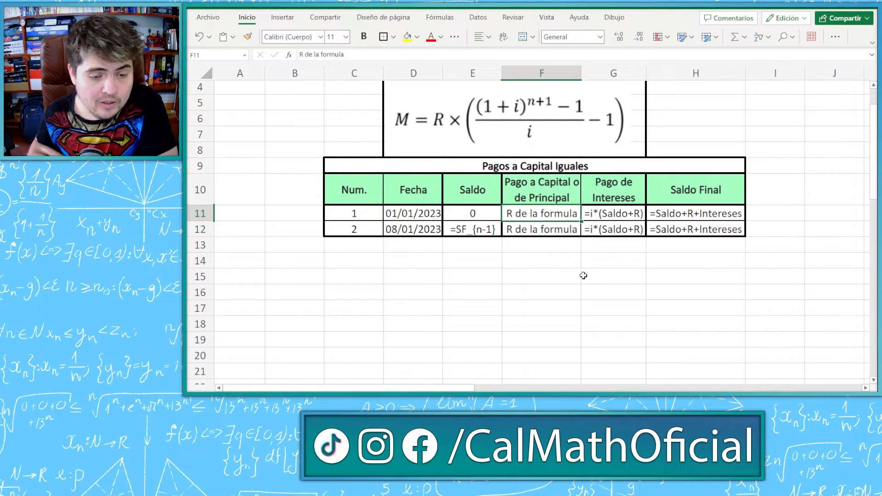
click(694, 215)
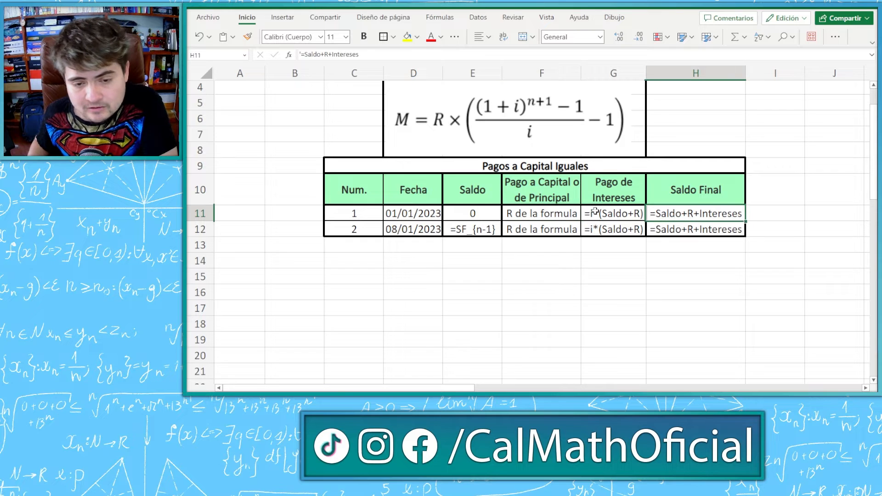
click(590, 215)
drag(590, 214, 480, 213)
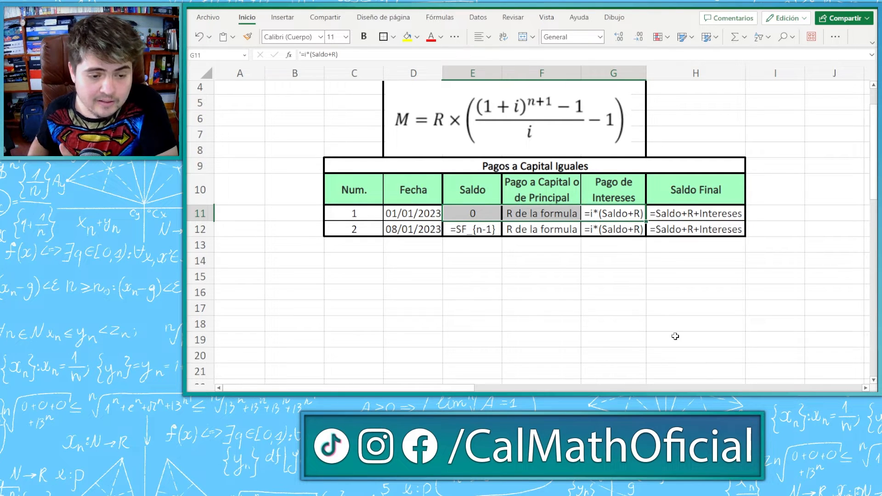
click(696, 308)
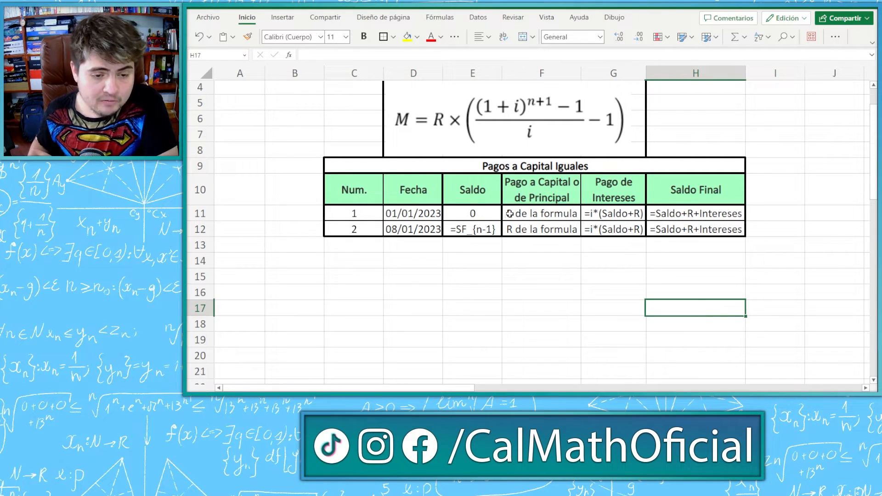
drag(509, 213, 672, 216)
click(472, 213)
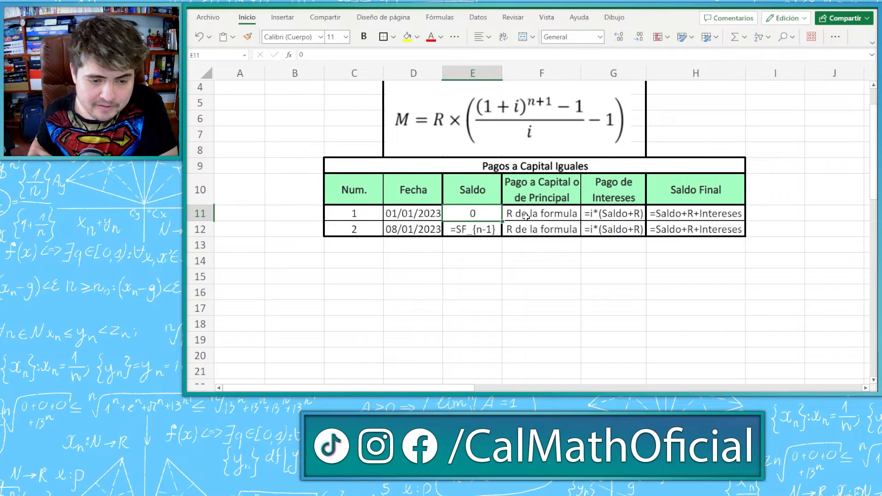
click(199, 213)
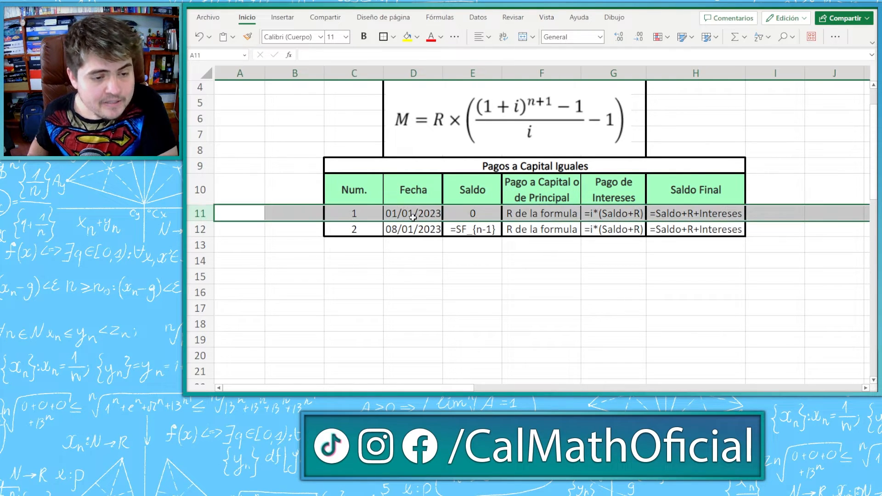
click(468, 231)
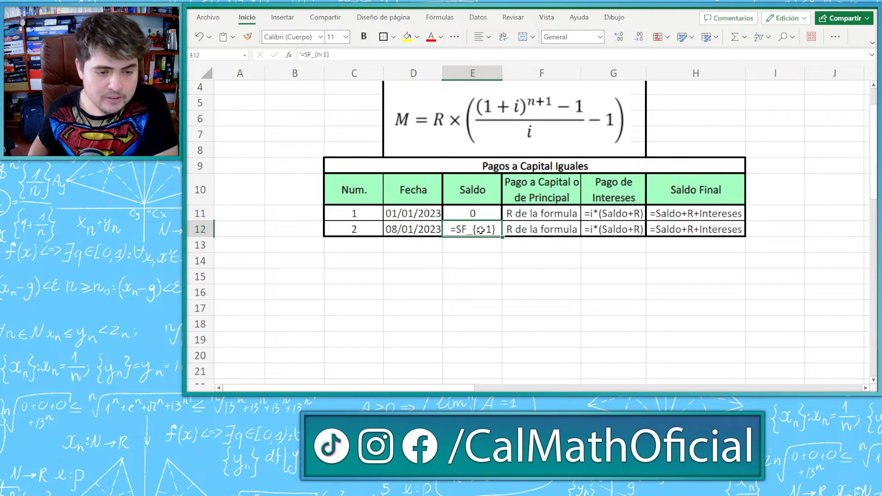
Read the savings problem statement in rows 14 and 15, noting the target amount, number of months and interest rate.
click(706, 214)
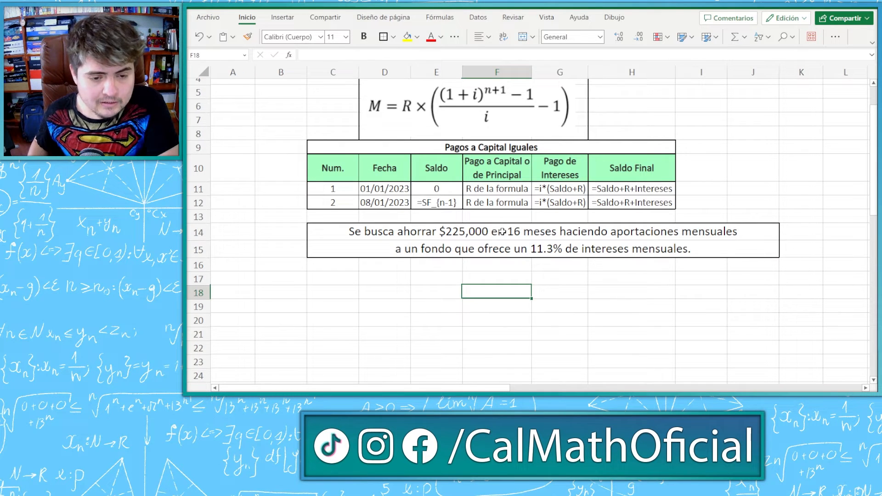
drag(500, 232, 503, 259)
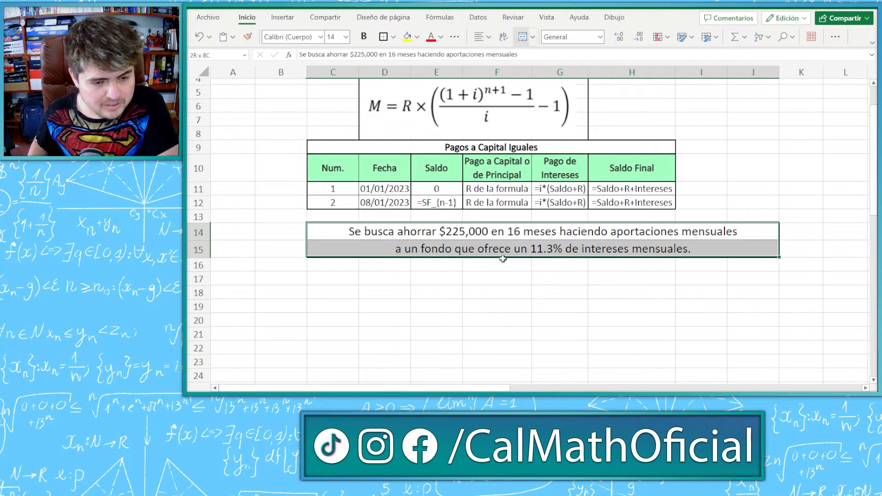
click(508, 277)
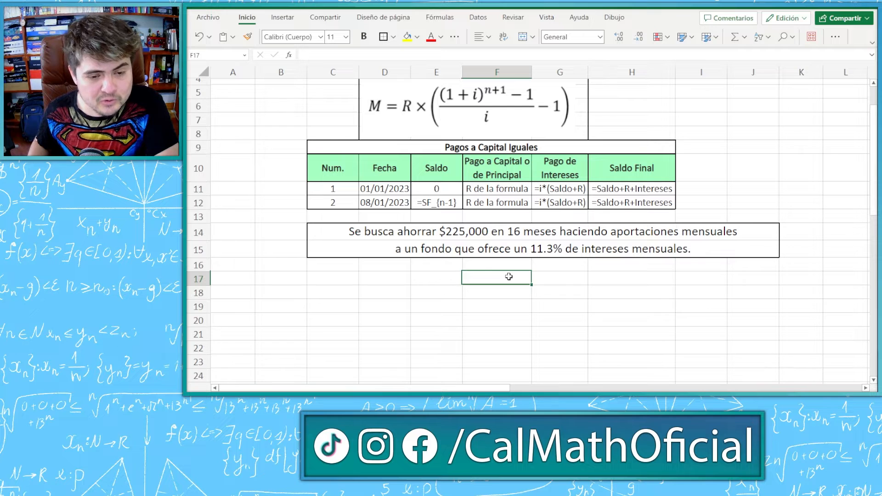
click(541, 254)
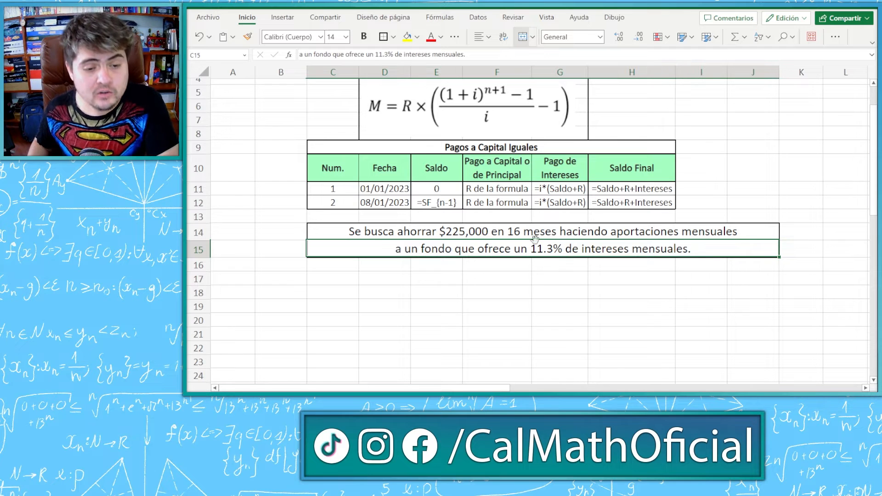
click(580, 235)
click(395, 249)
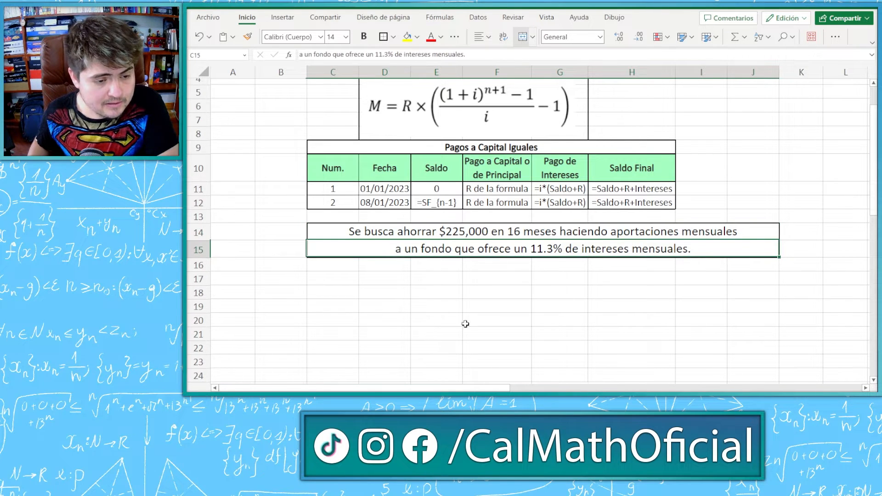
scroll(443, 287, down, 1)
scroll(467, 257, up, 1)
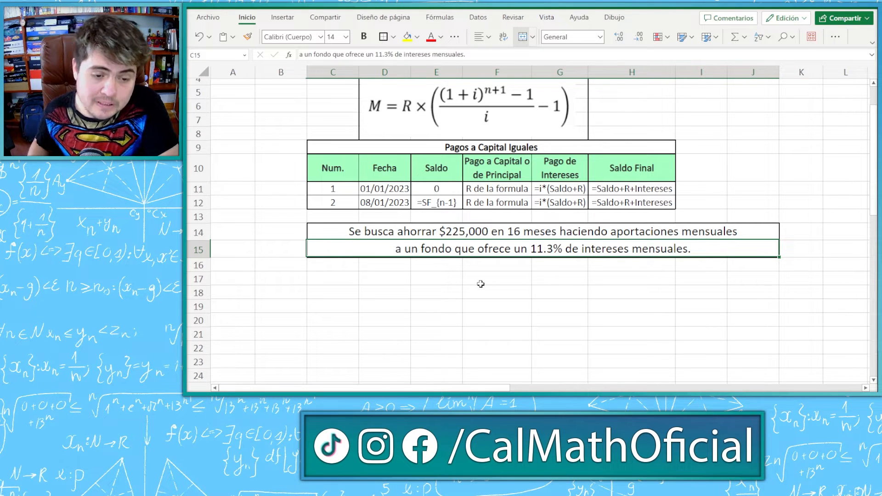
Change the problem statement's second line to "a un fondo que ofrece un 11.3% de intereses." and label D16 as i.
click(581, 237)
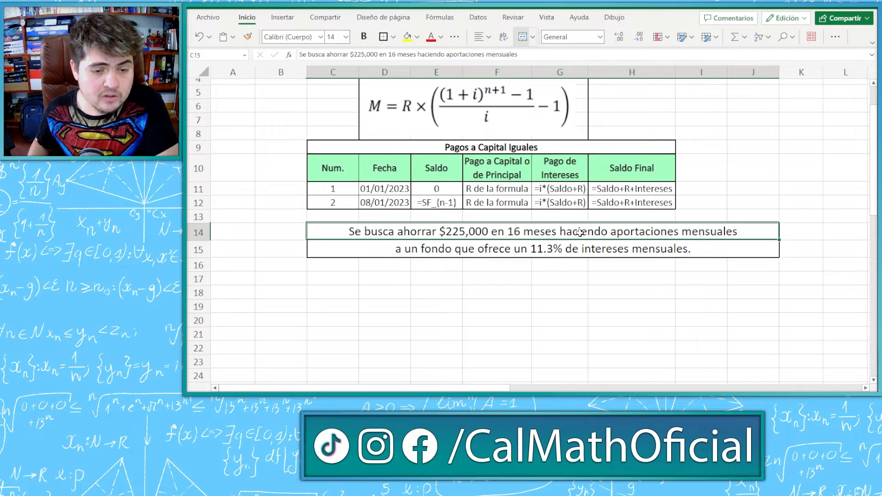
click(579, 250)
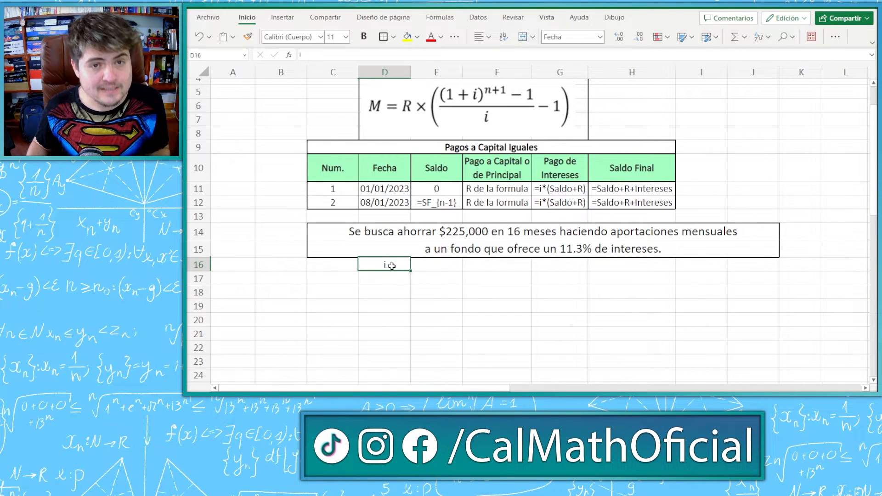
Examine where i is used in the annuity and interest formulas, and compare it with the contribution frequency in the problem statement.
scroll(403, 264, up, 2)
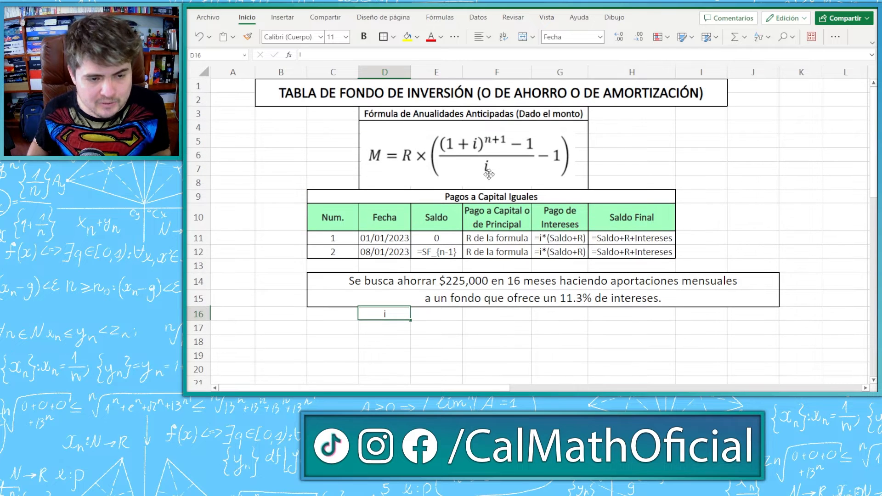
click(568, 238)
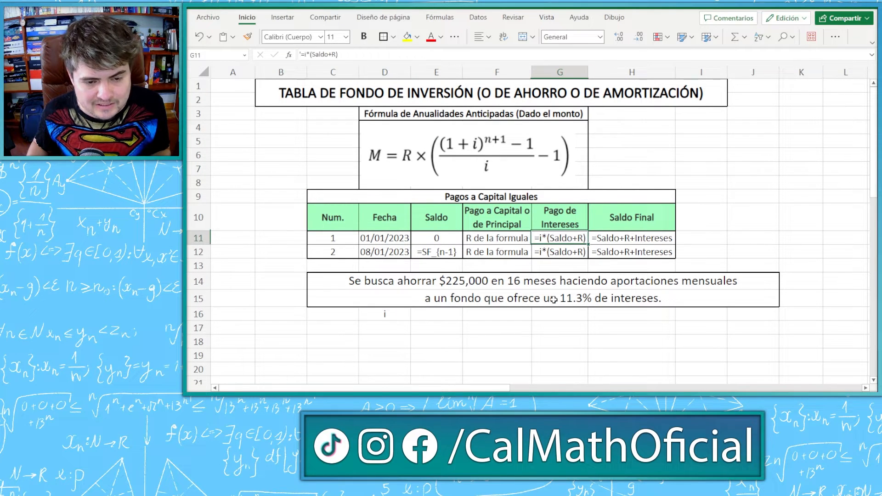
scroll(531, 313, down, 2)
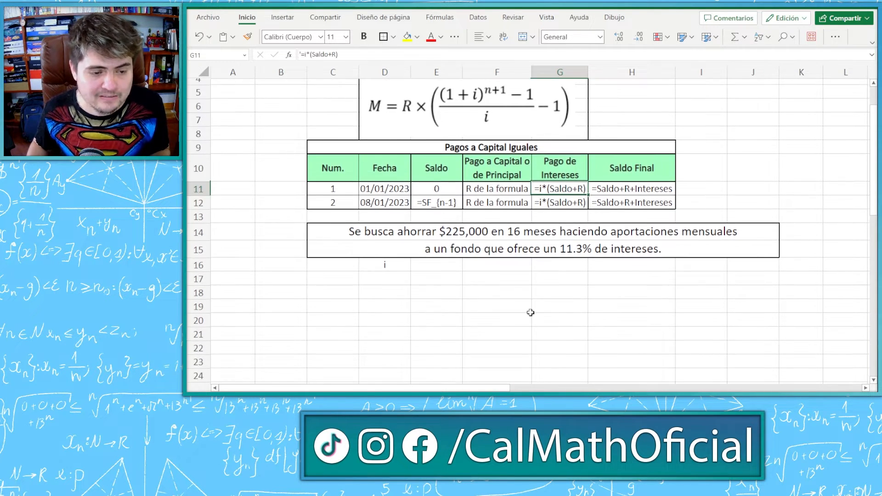
click(384, 264)
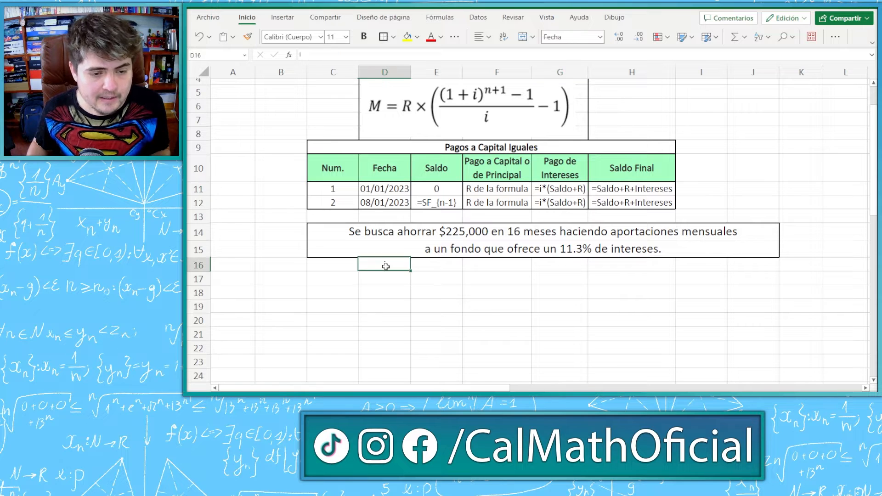
click(426, 266)
scroll(428, 268, down, 2)
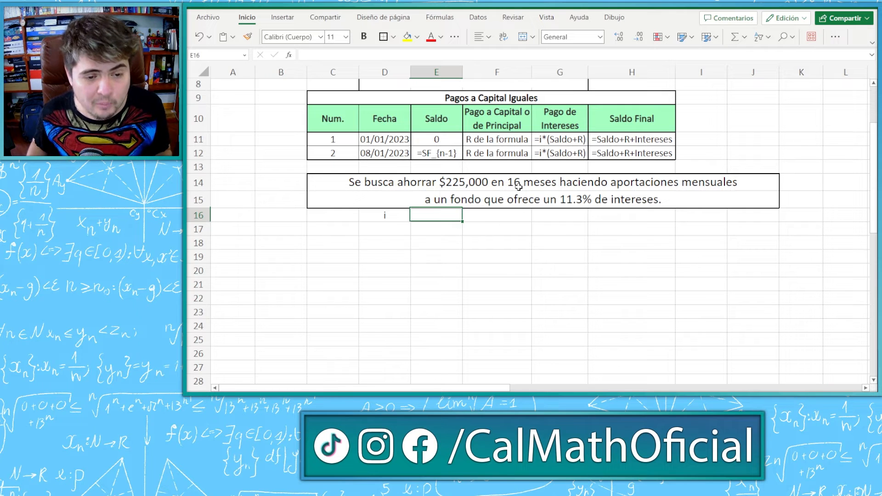
click(736, 184)
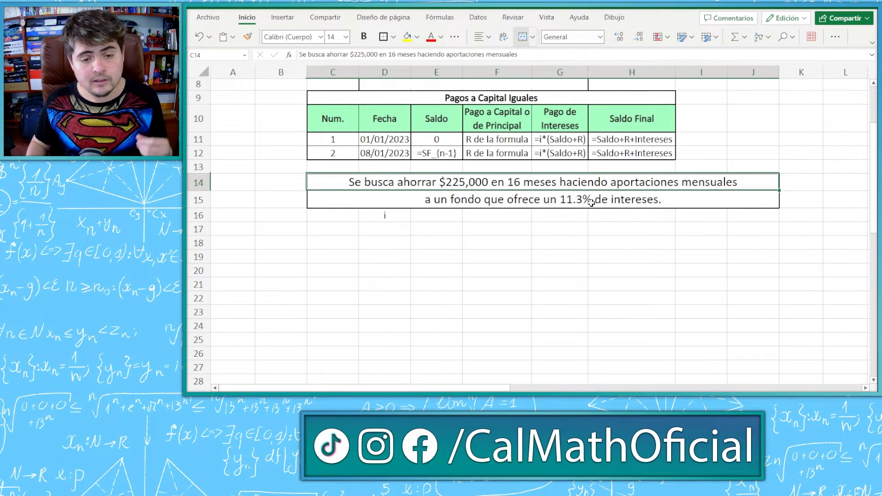
Enter the monthly interest rate formula =11.3%/12 in E16, beside the i label.
click(442, 215)
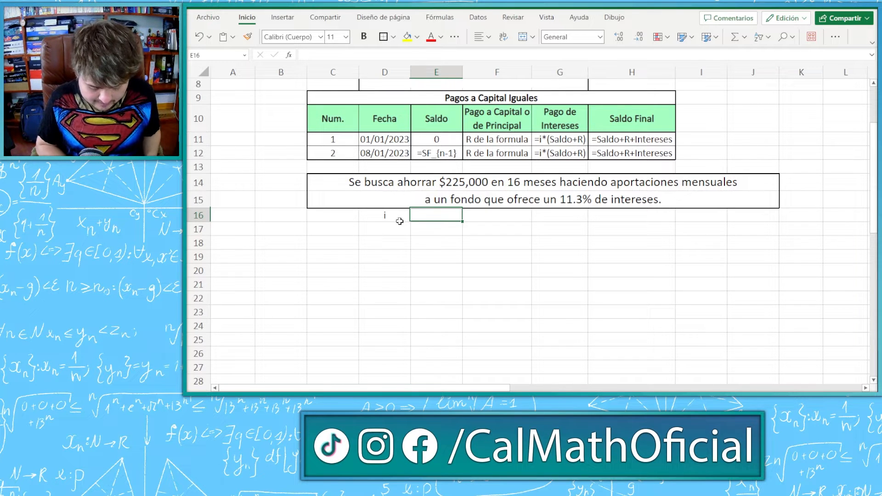
text(=)
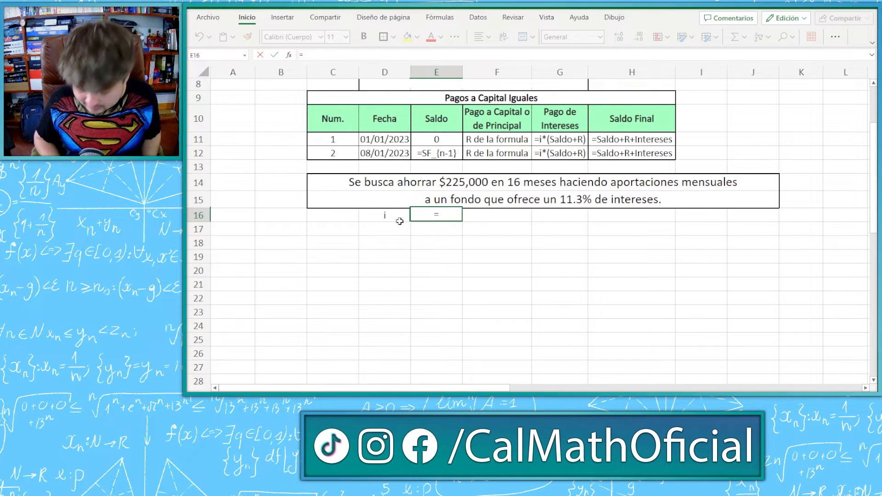
text(11.3)
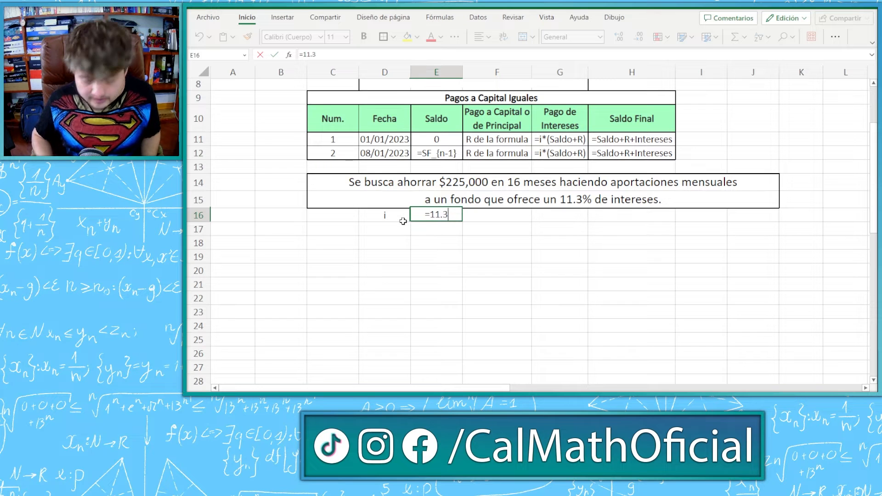
text(%)
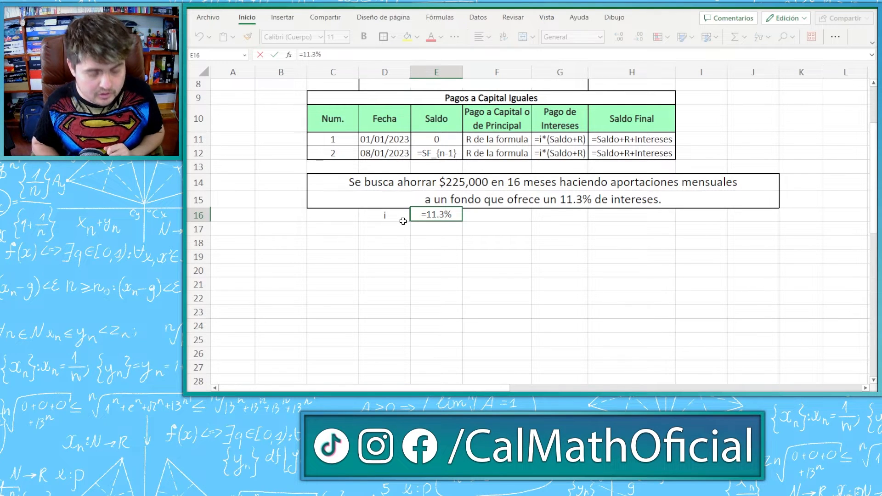
text(/)
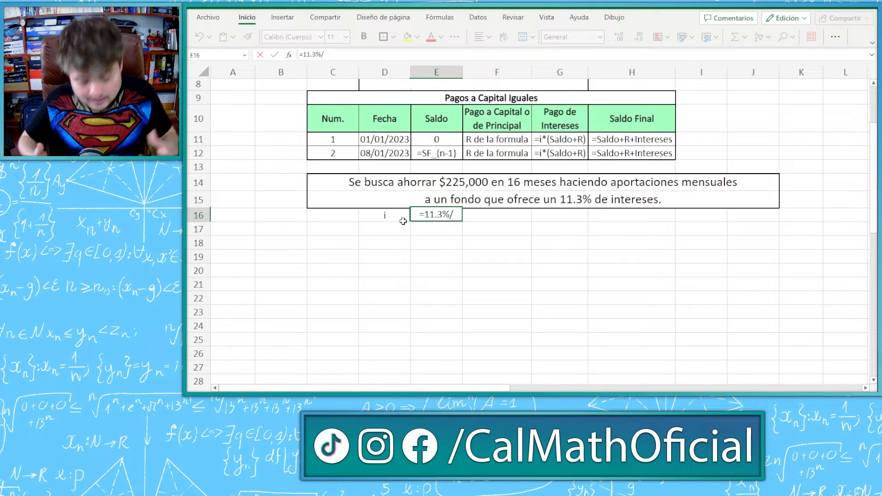
text(12)
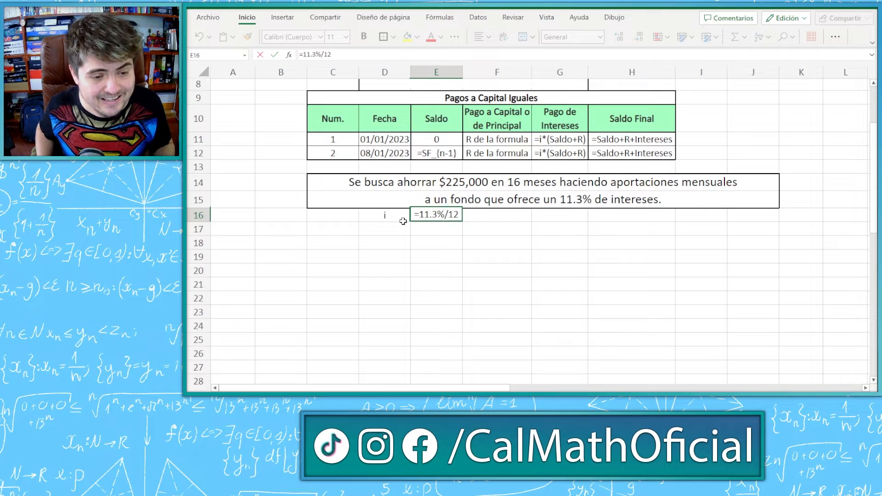
key(Return)
key(Up)
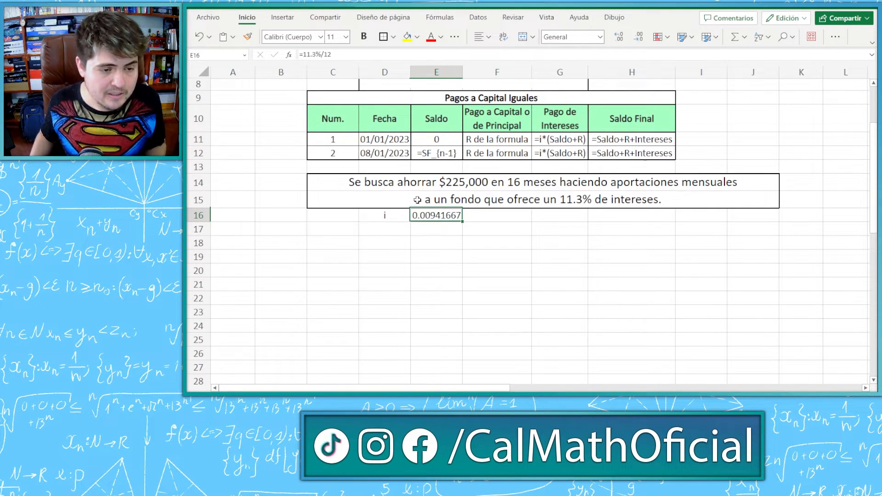
Add an outline border around the interest rate label and value in D16:E16.
drag(392, 216, 425, 216)
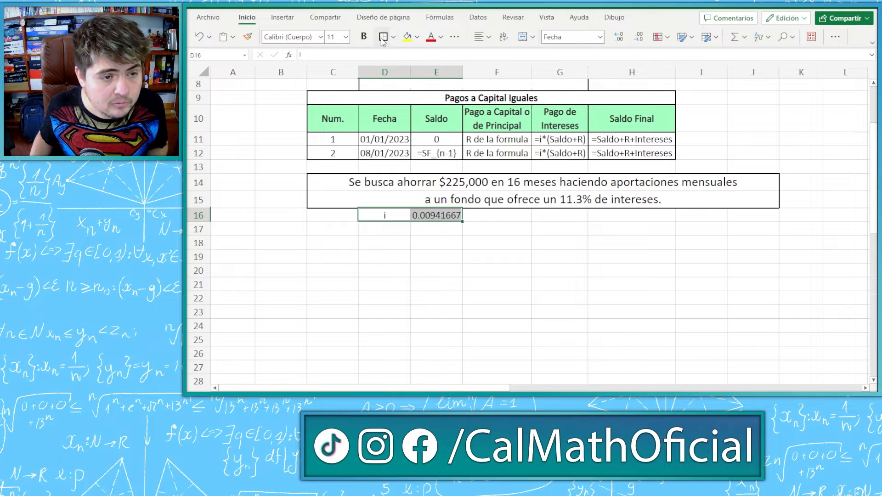
click(383, 38)
click(489, 256)
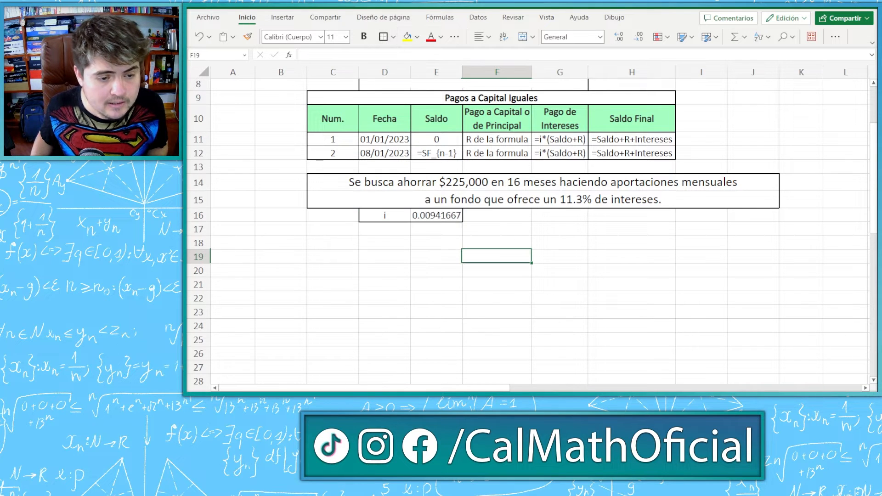
Label F16 as R for the payment, removing the autocompleted remainder of the text.
click(518, 217)
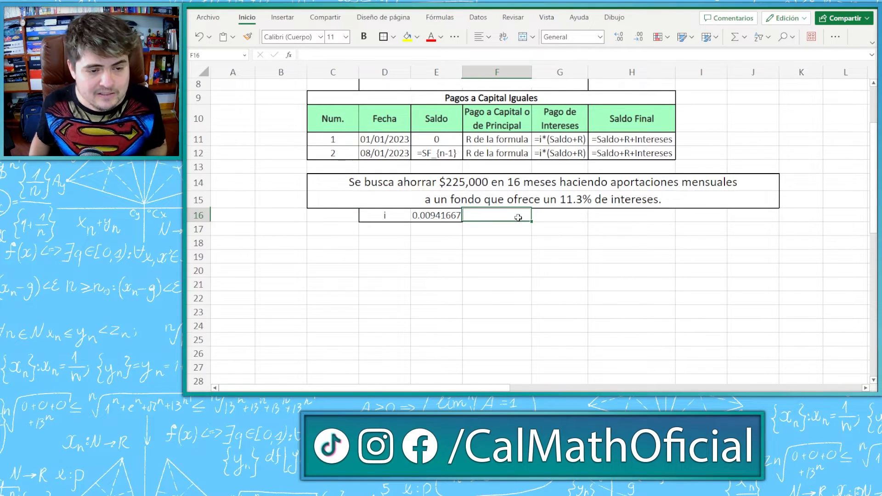
drag(486, 107, 487, 146)
click(501, 217)
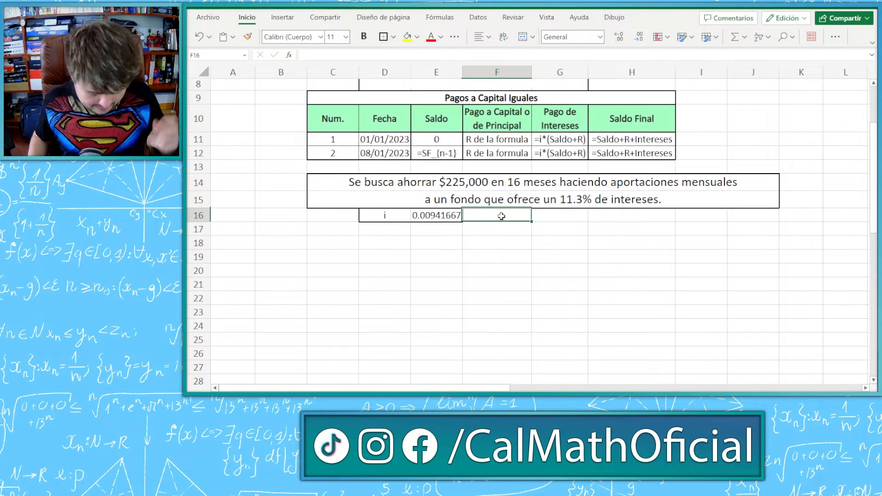
text(R)
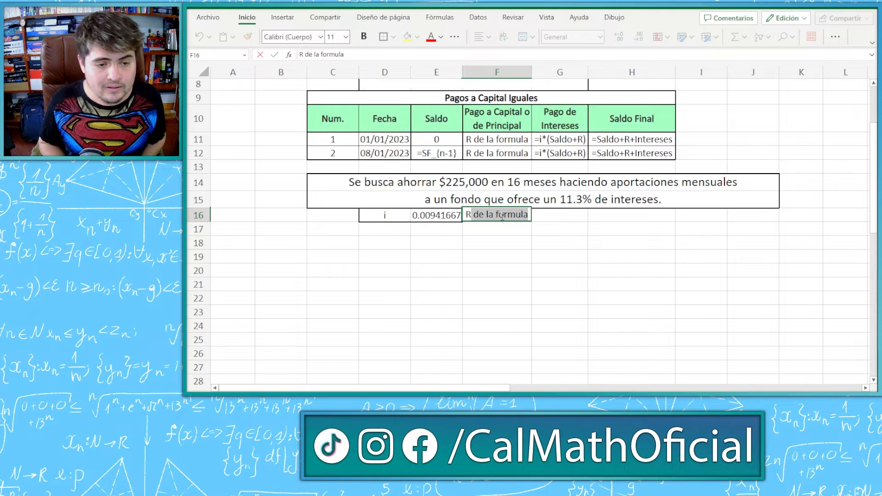
key(Delete)
key(Tab)
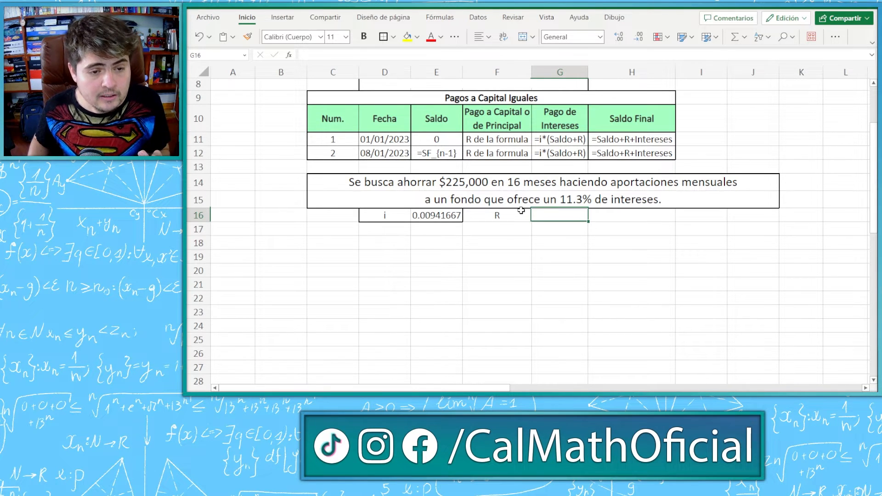
Calculate the payment R in G16 by solving the anticipated annuity formula for $225,000, 16 months and the monthly rate i.
scroll(520, 210, up, 1)
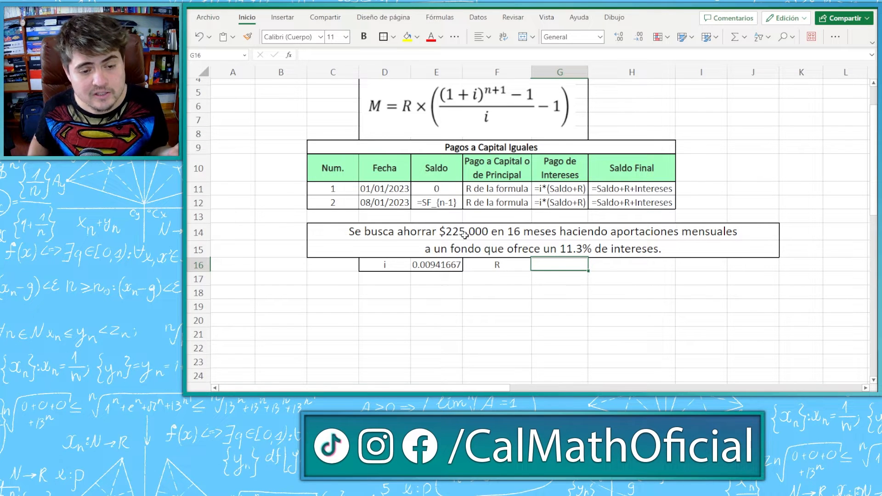
scroll(535, 260, up, 1)
scroll(535, 261, up, 1)
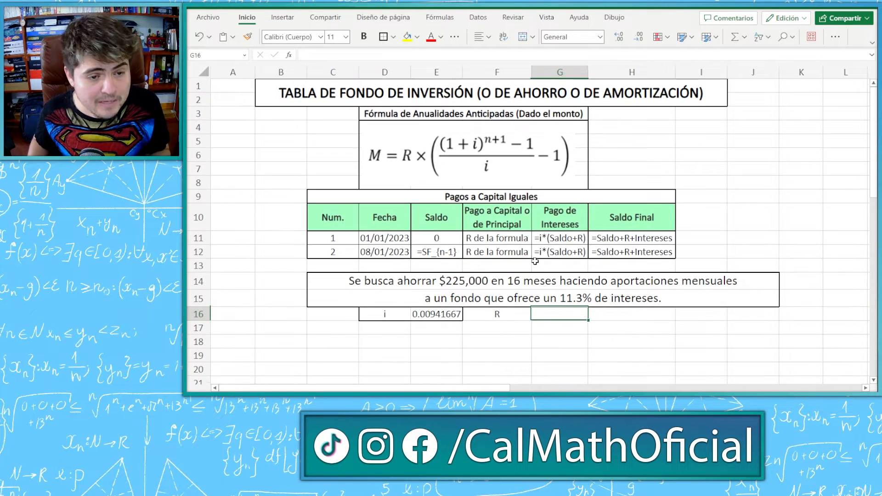
click(451, 158)
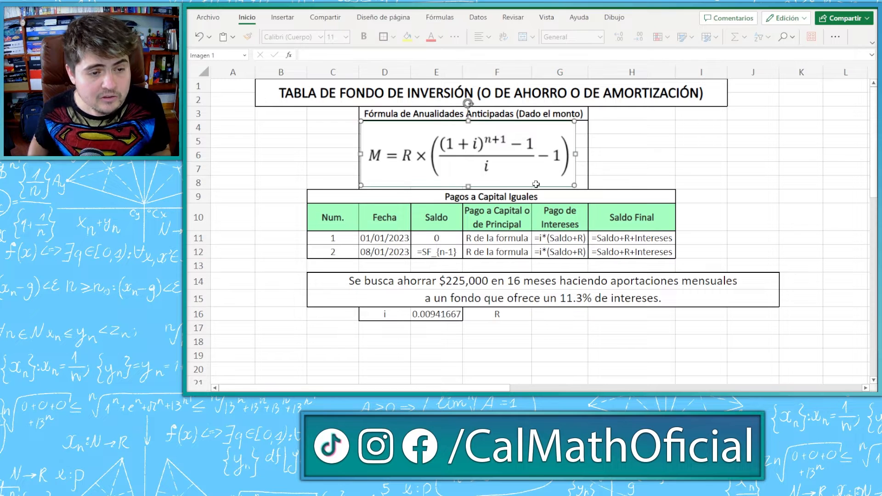
click(560, 317)
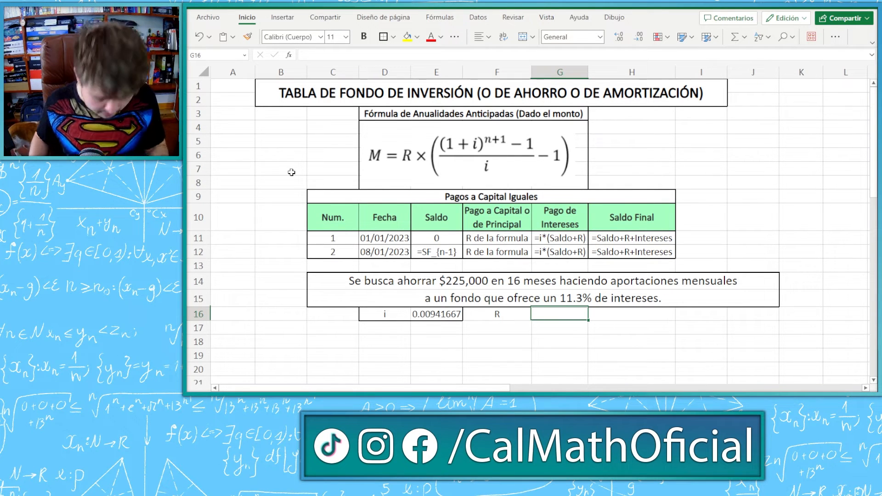
text(=)
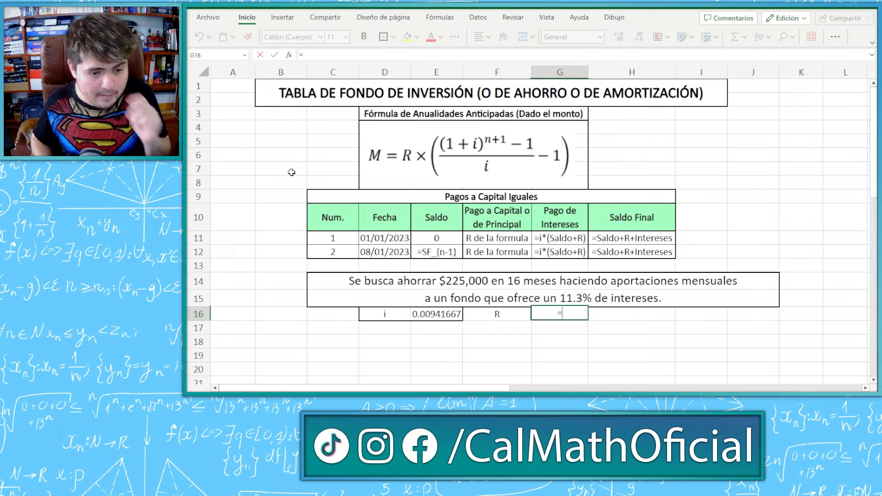
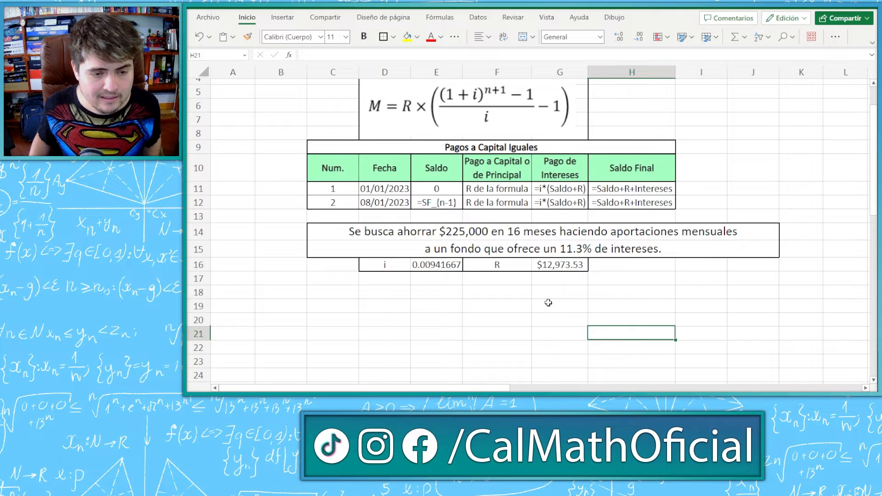
Copy the table's header row, C10:H10, into row 17 below the i and R values.
drag(338, 171, 631, 170)
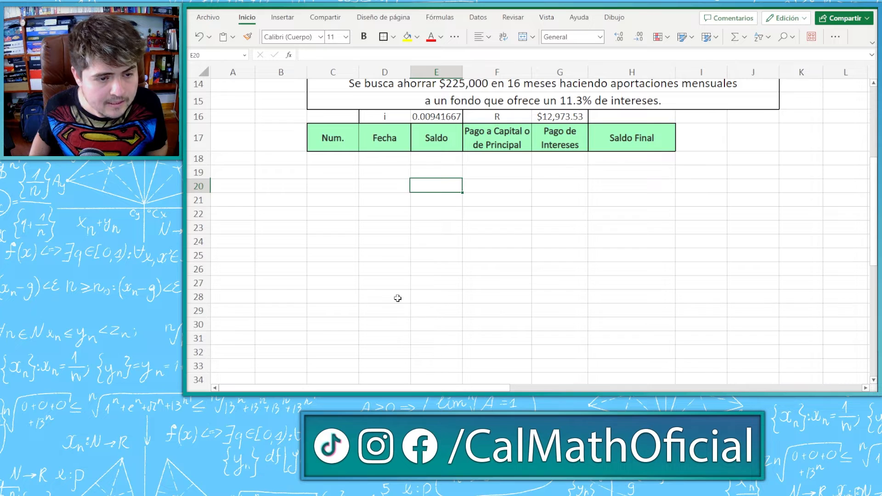
scroll(385, 289, up, 2)
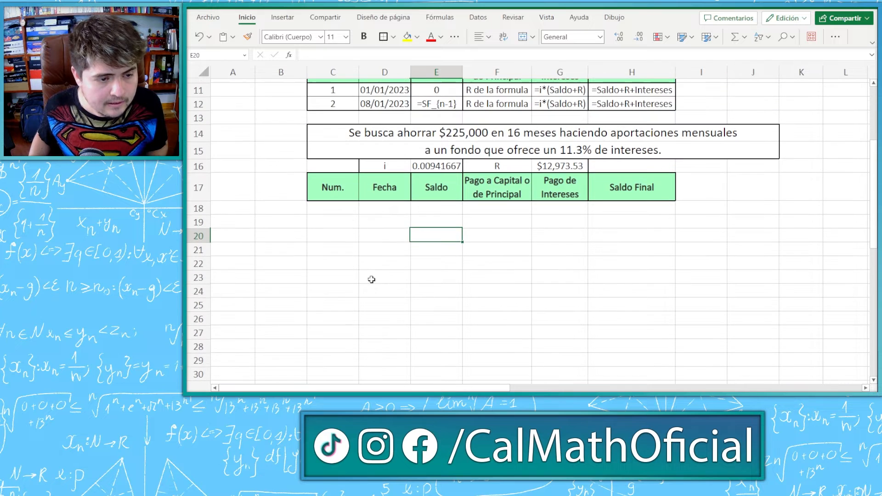
Number the contributions 1 to 16 in C18:C33 and add borders to the table rows C18:H33.
click(348, 206)
text(1)
key(Return)
text(2)
key(Return)
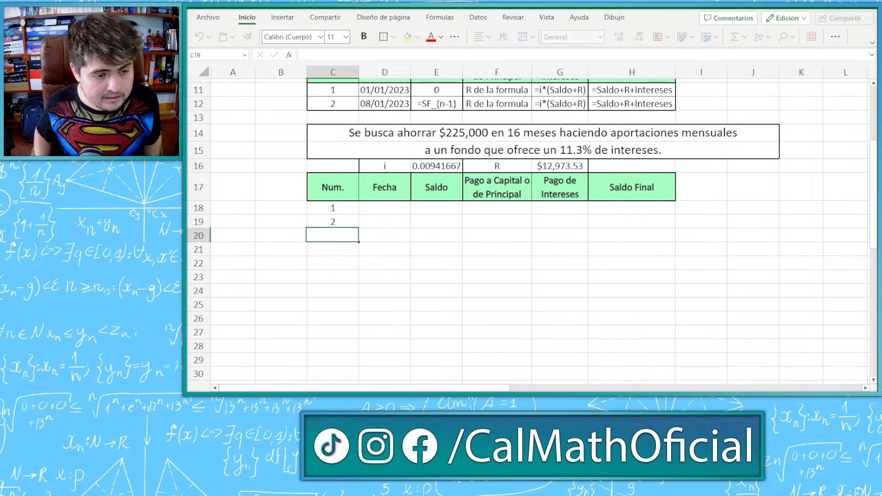
drag(338, 204, 351, 380)
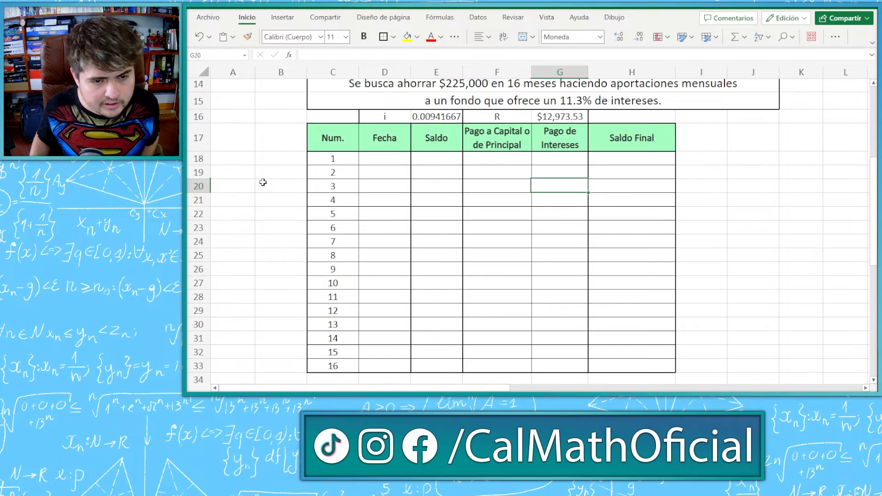
Fill the Fecha column D18:D33 with monthly dates from 01/04/2023 to 01/07/2024.
click(385, 162)
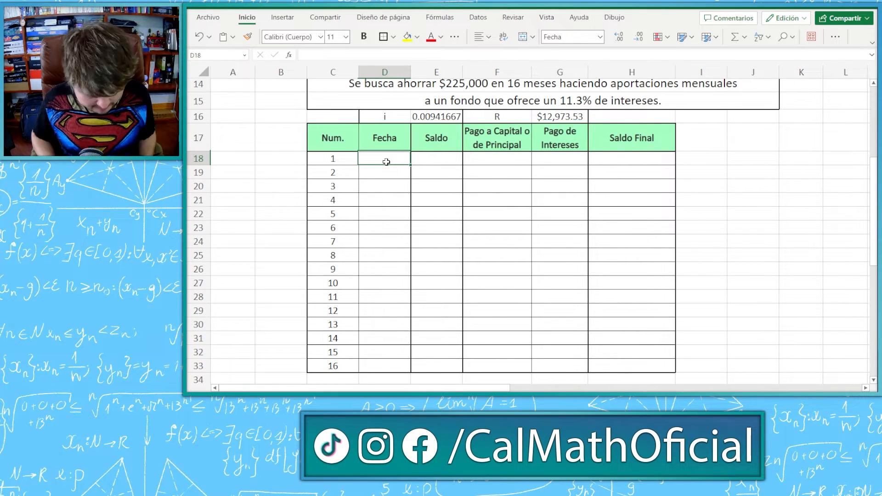
text(abi)
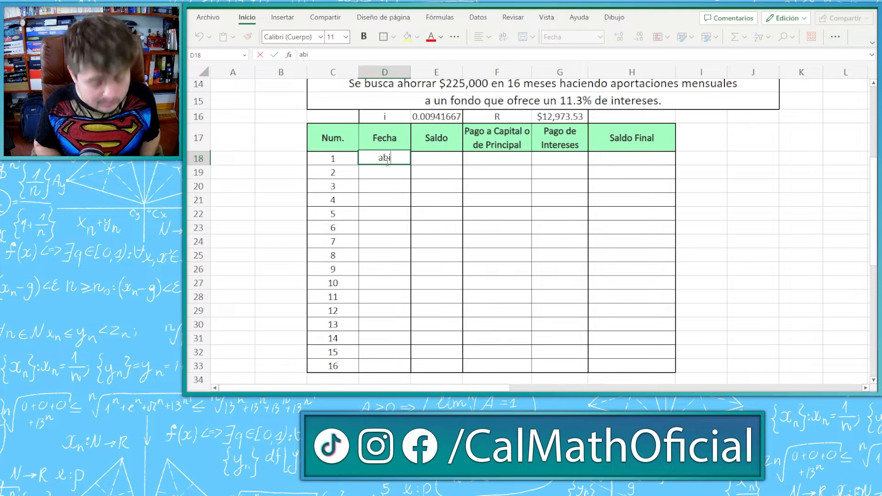
text(-2023)
key(Return)
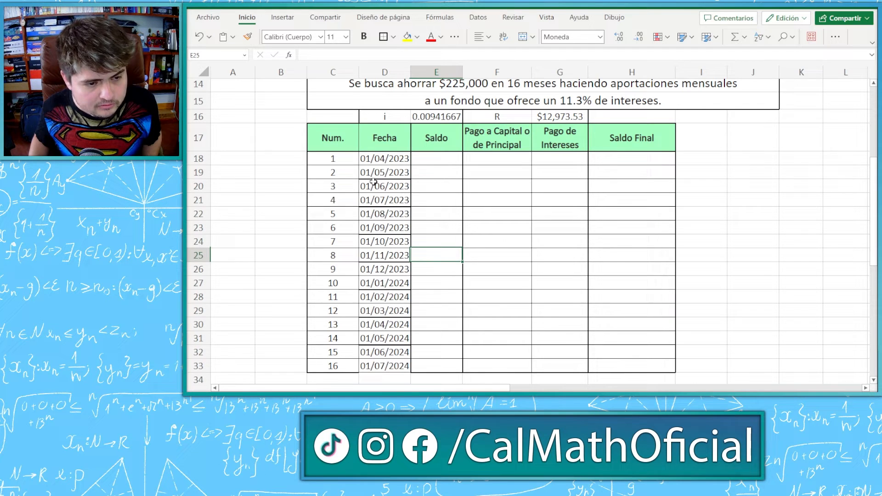
key(Down)
key(Down)
key(Down)
key(Down)
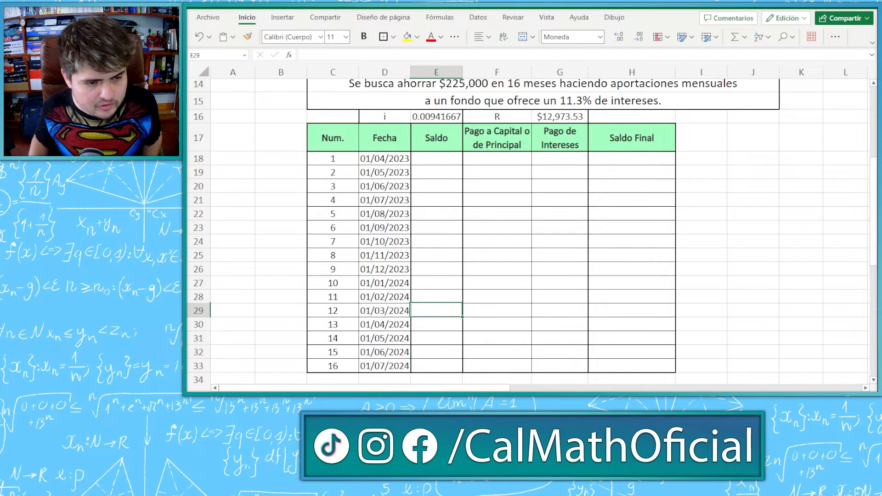
Enter an opening Saldo of 0 in E18 and link the first payment in F18 to R with =G16.
click(446, 158)
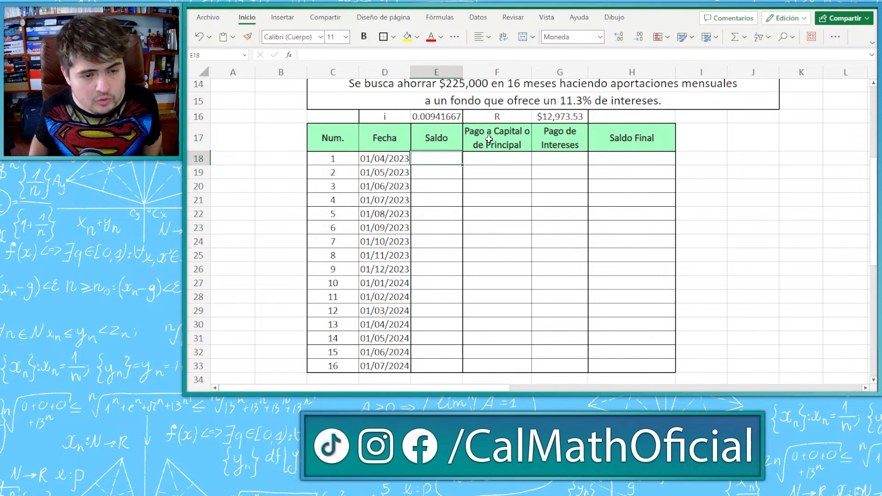
text(0)
key(Tab)
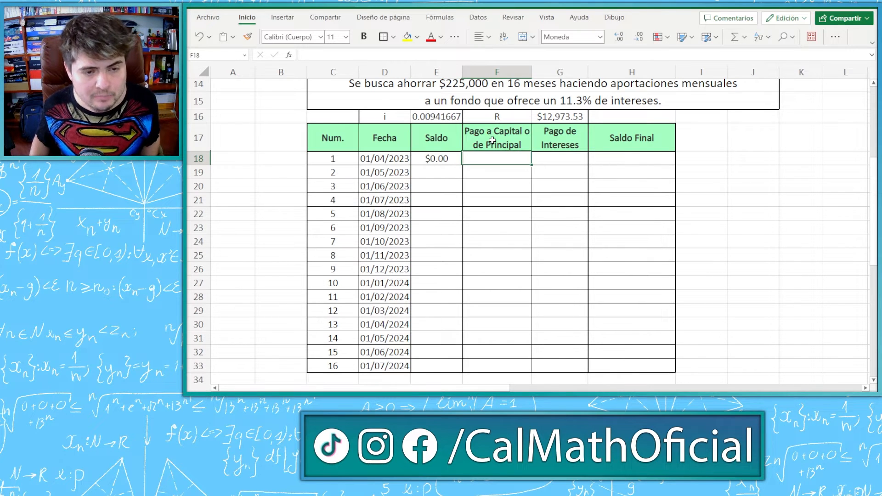
text(=)
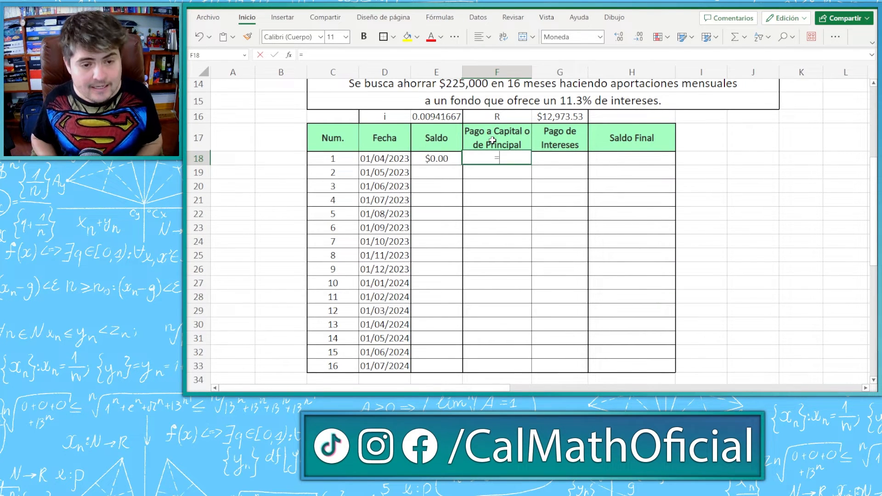
click(577, 113)
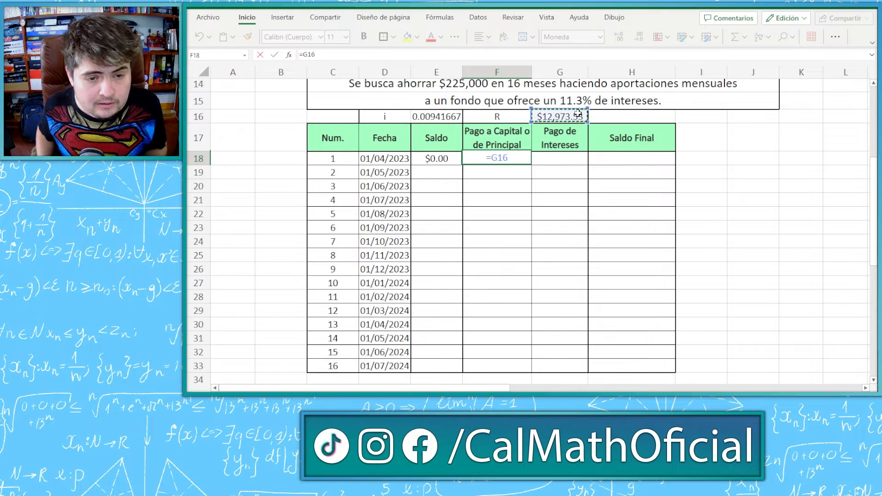
key(Return)
Try to fill the payment formula =G16 from F18 down through F31.
click(502, 160)
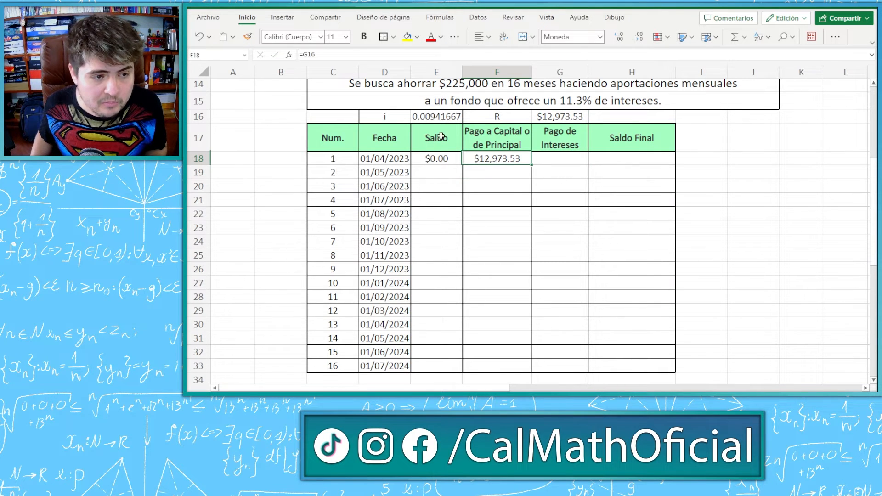
click(581, 115)
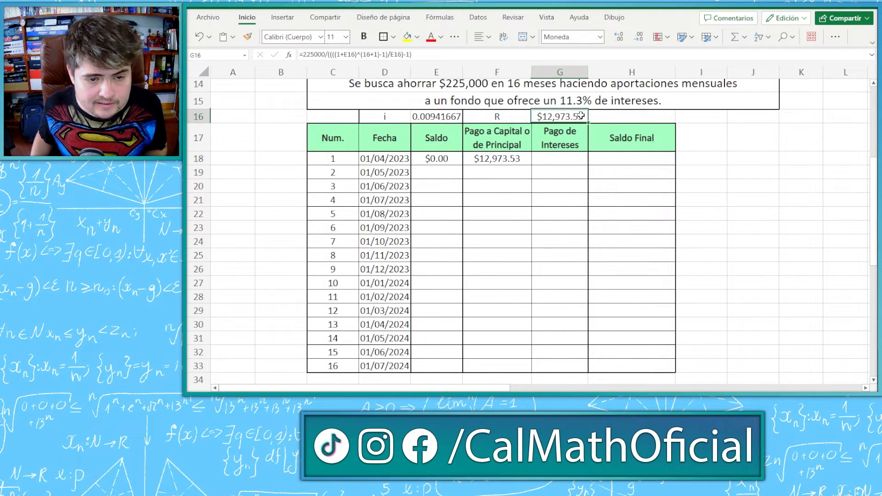
click(519, 161)
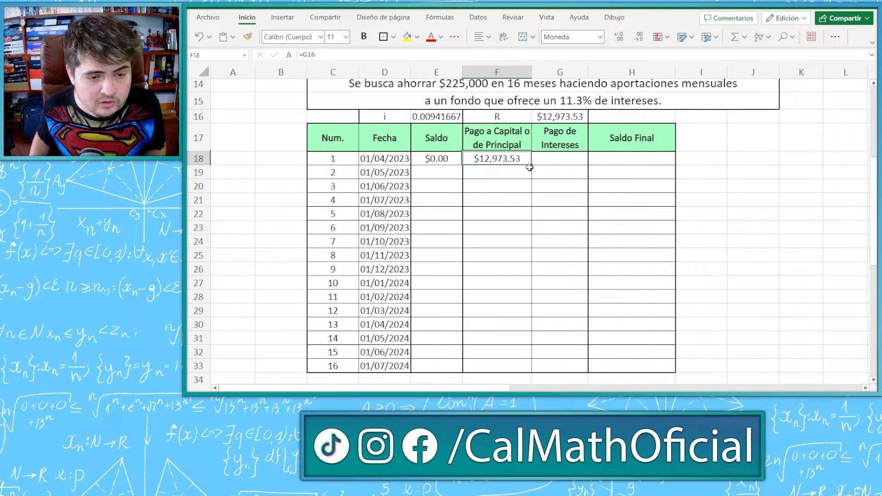
drag(531, 165, 523, 339)
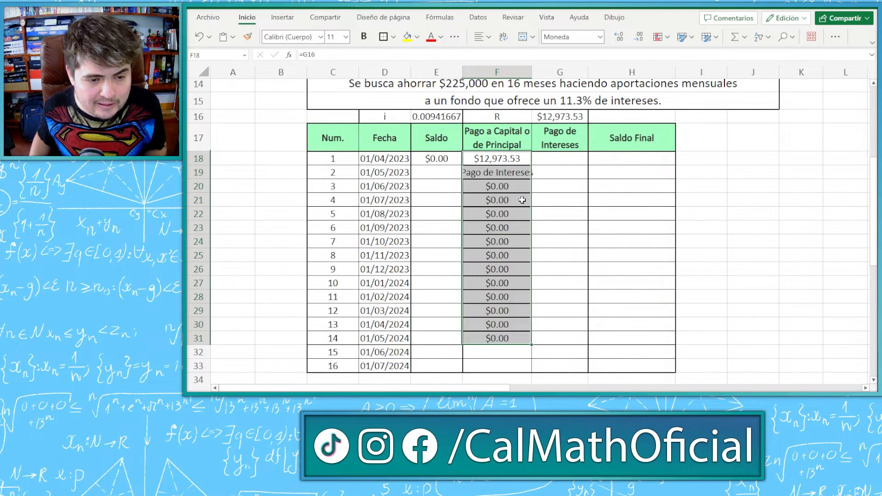
click(509, 174)
Lock the row reference in F18 as =G$16 and fill the payment formula down through F33.
click(507, 159)
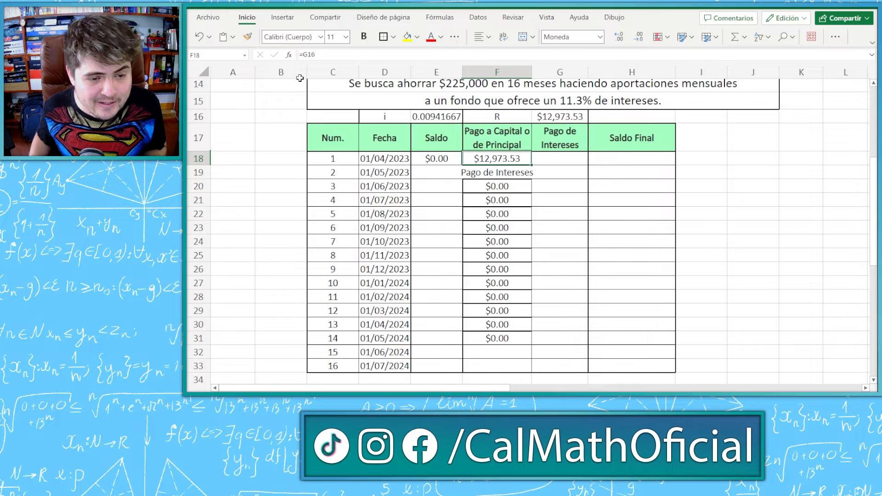
click(309, 54)
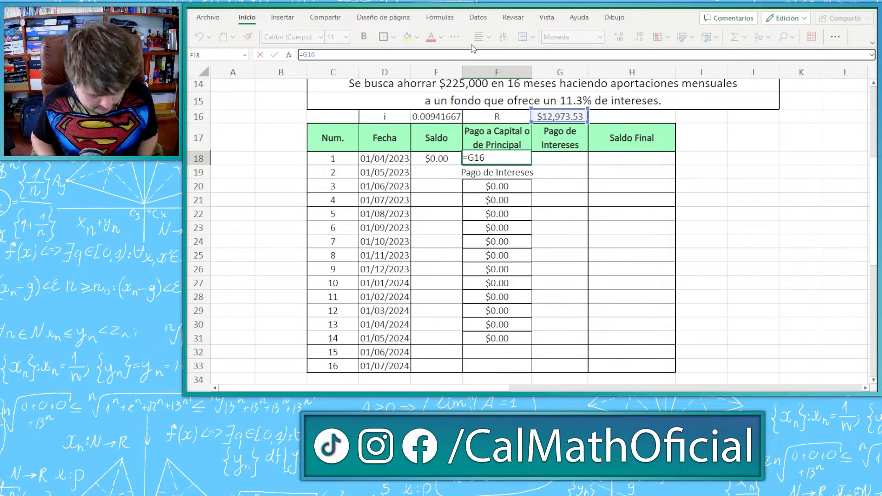
text($)
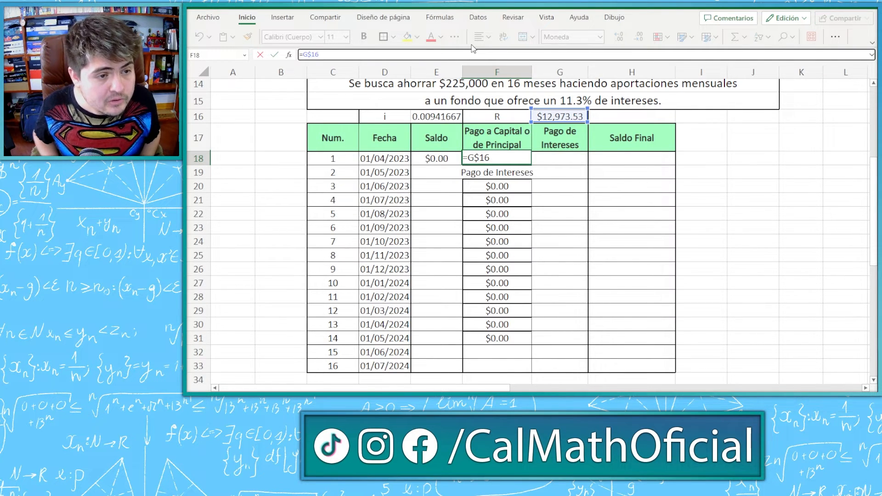
key(Return)
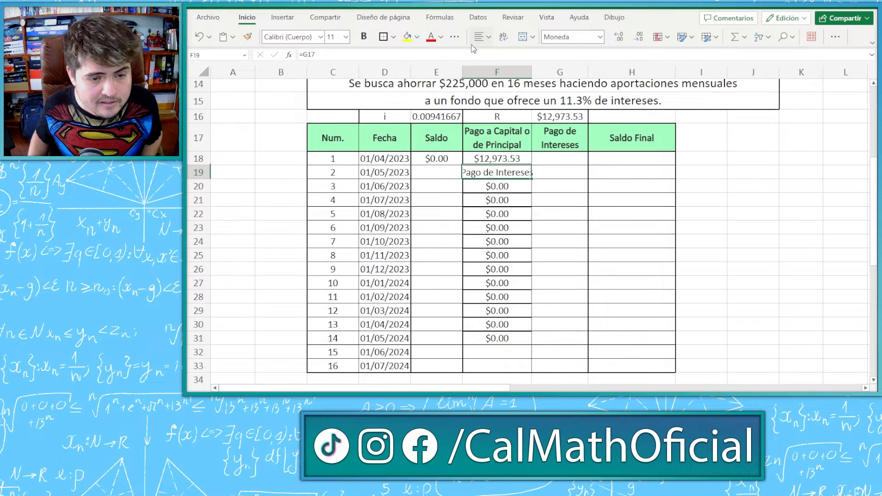
click(505, 156)
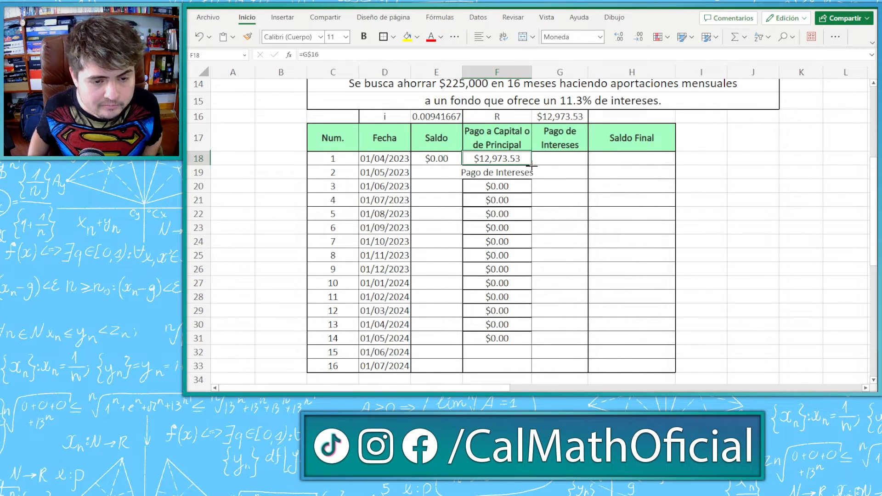
mouse_move(532, 166)
mouse_down()
mouse_move(492, 346)
mouse_move(497, 367)
mouse_up()
click(495, 173)
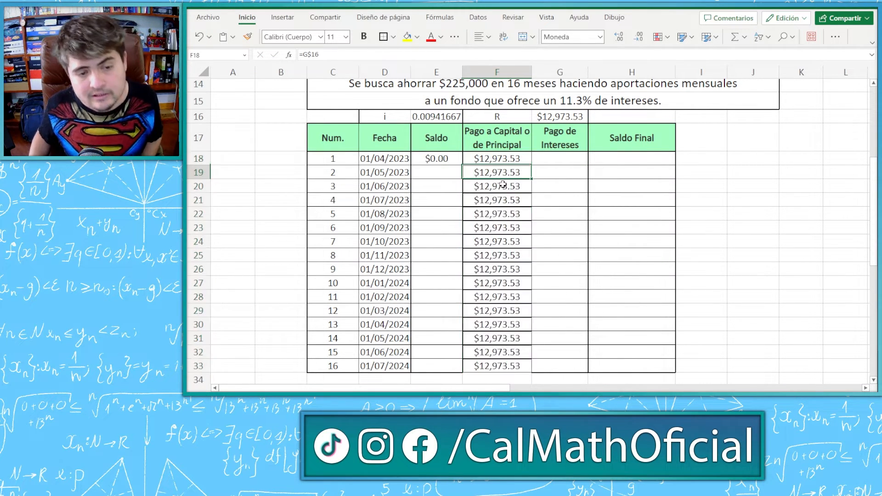
Calculate the first period's interest in G18 with =E16*(E18+F18), following the sample table's interest formula.
click(551, 311)
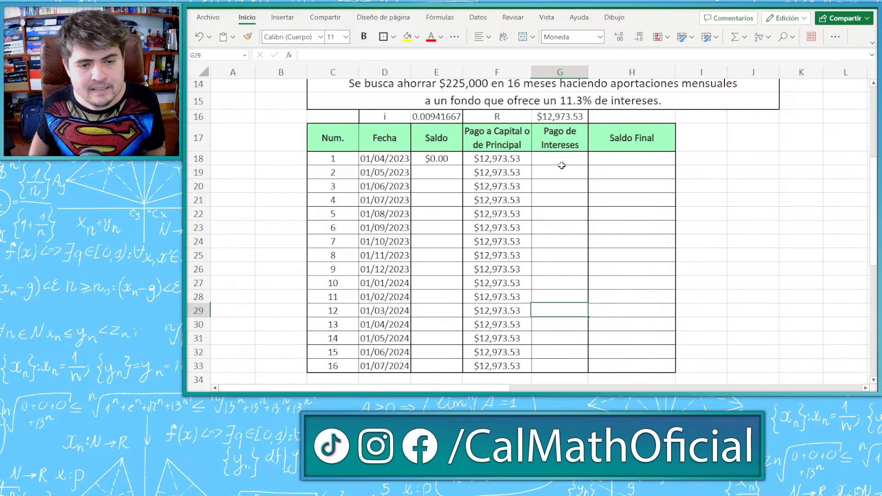
click(562, 161)
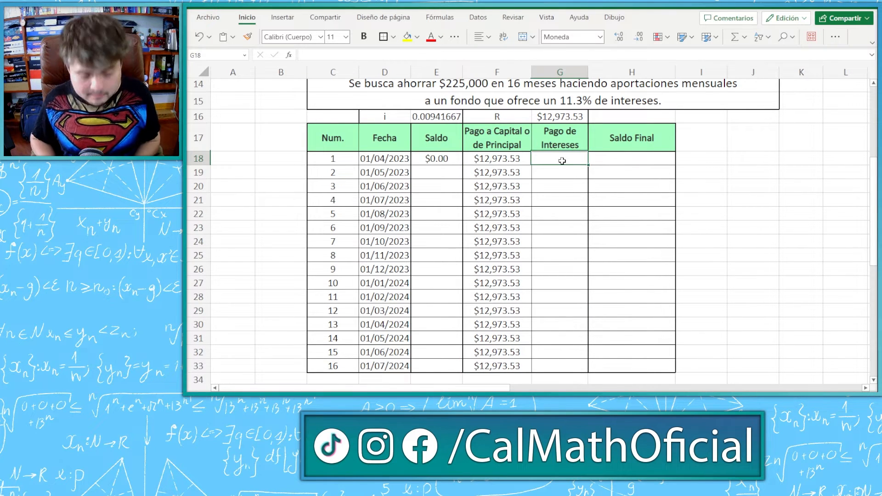
text(=)
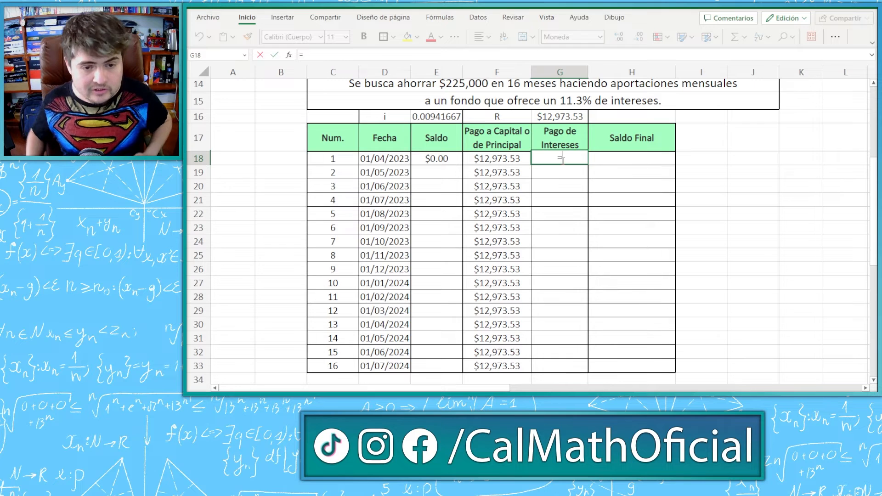
scroll(570, 174, up, 2)
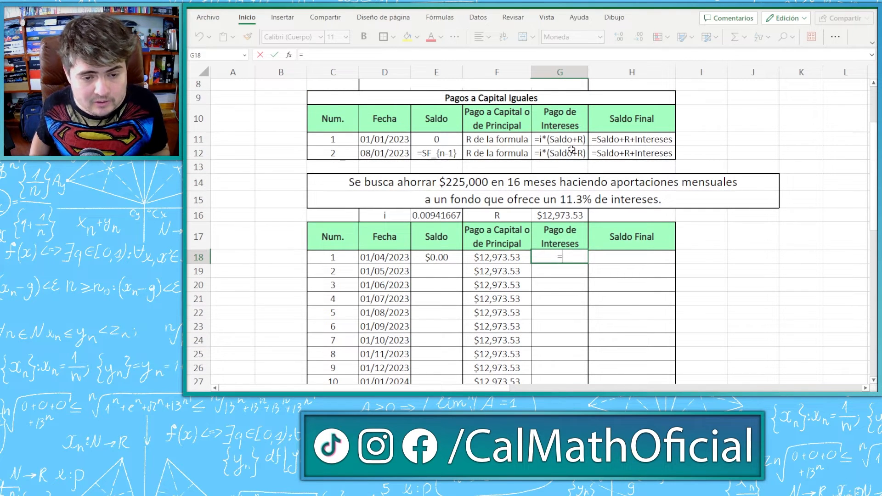
click(433, 215)
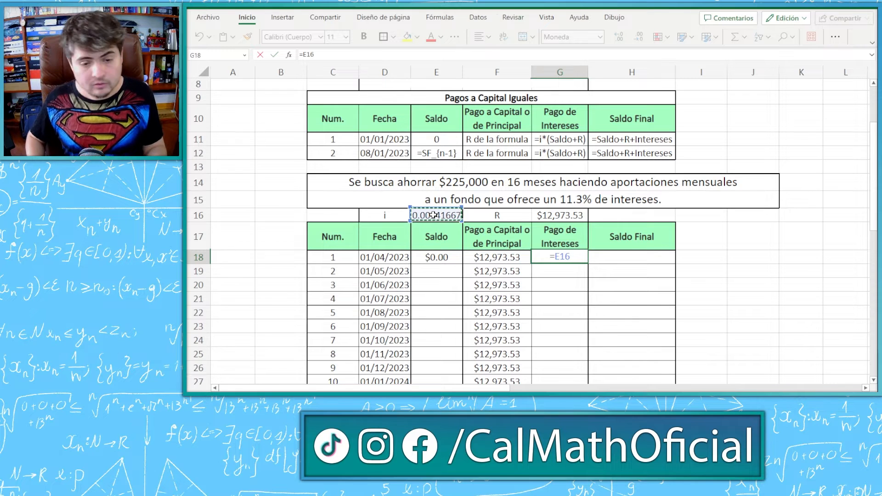
text(*())
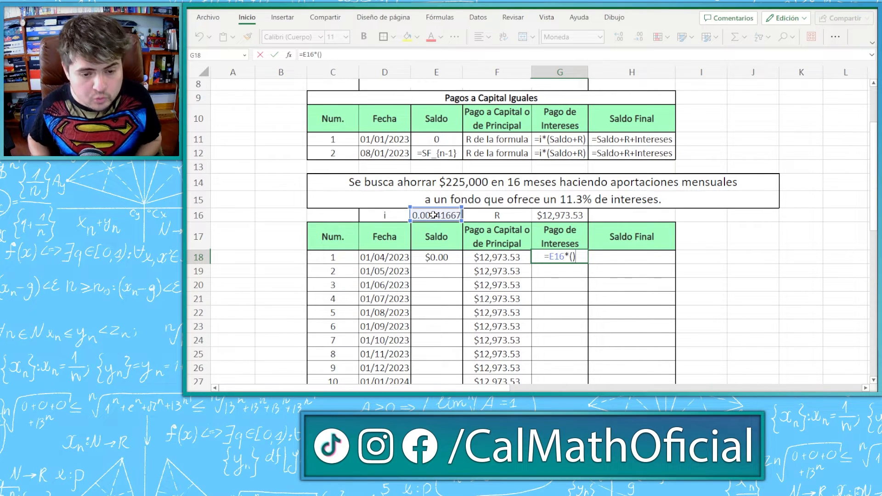
click(434, 257)
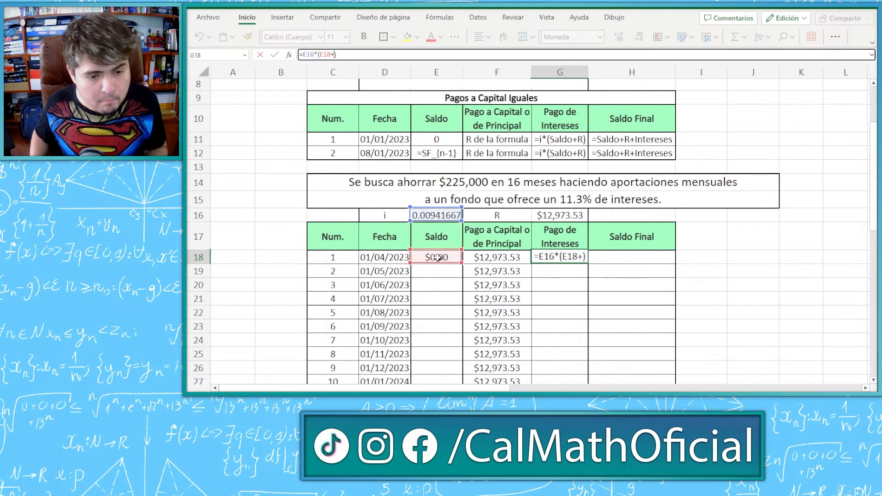
text(+)
click(498, 257)
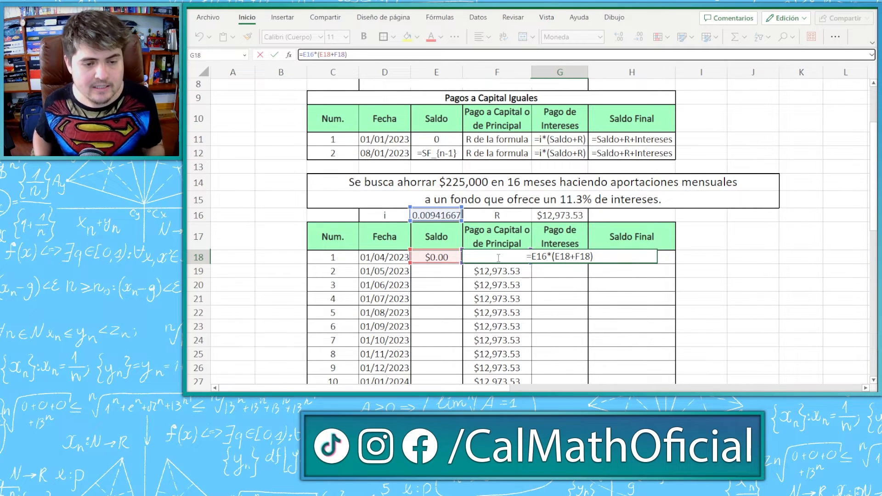
key(Return)
click(561, 260)
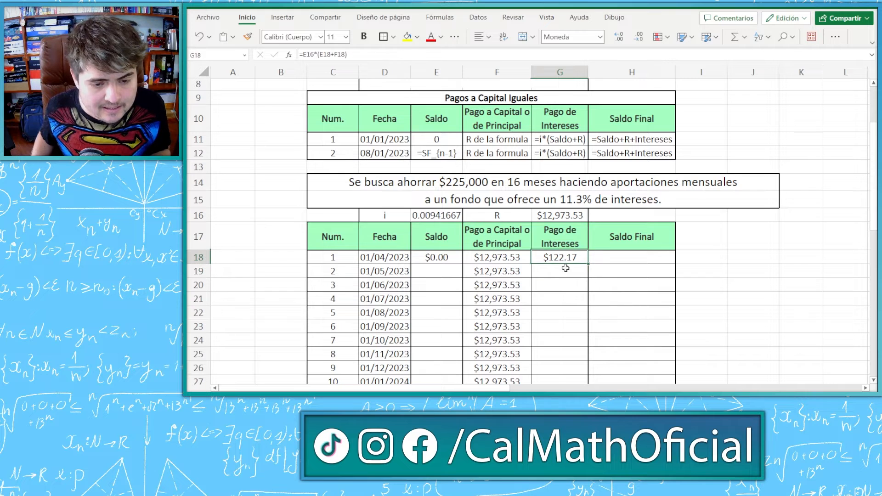
Make the i and R labels and values in D16:G16 bold.
click(434, 215)
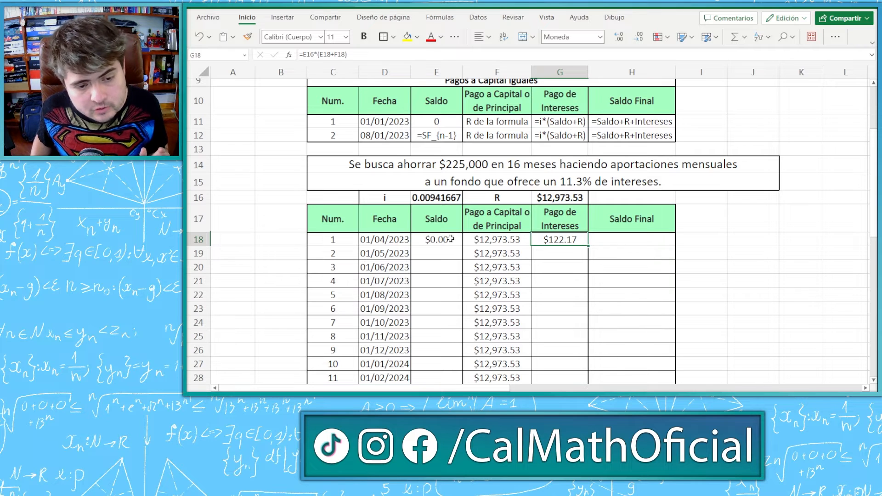
Calculate the first period's final balance in H18 with =E18+F18+G18.
click(510, 241)
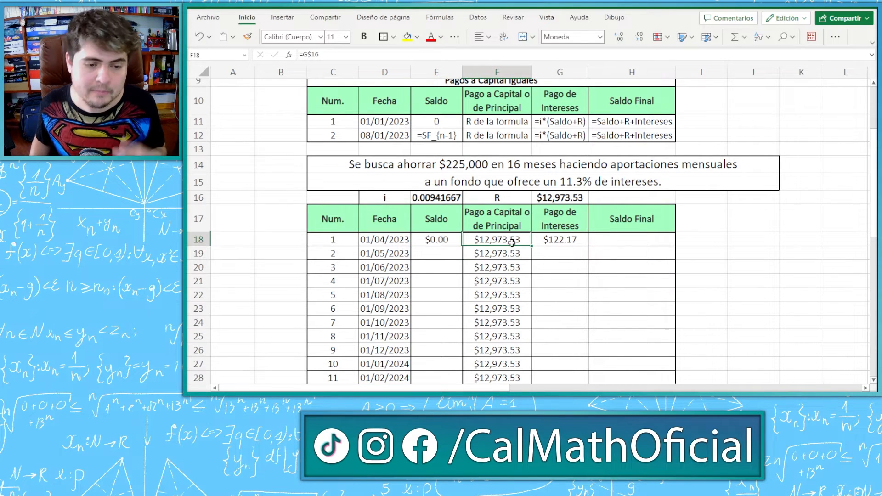
click(607, 239)
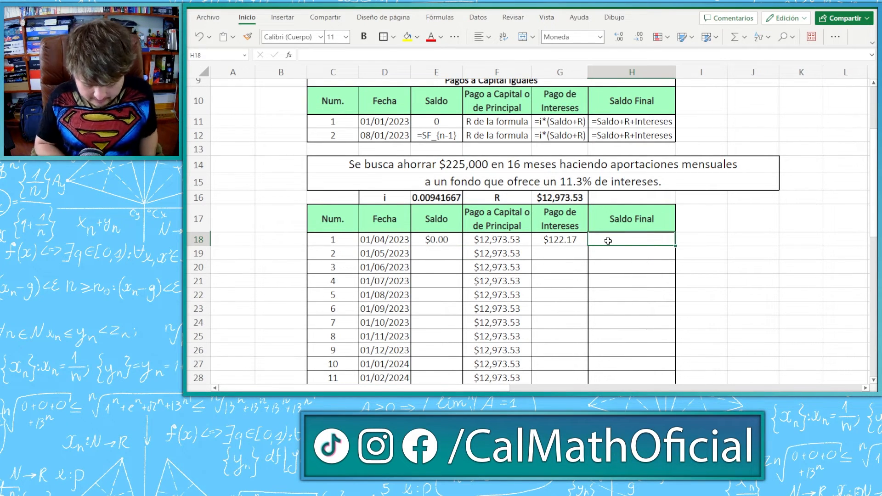
text(=)
click(436, 239)
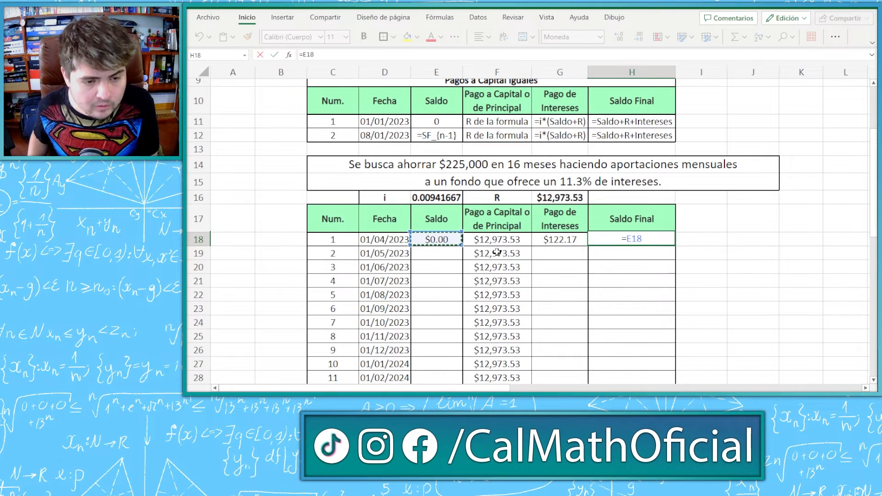
text(+)
click(497, 240)
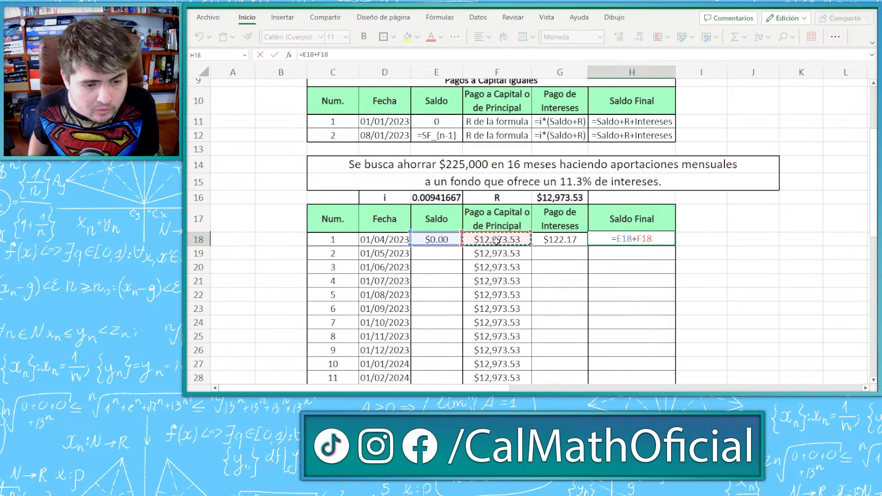
text(+)
click(557, 239)
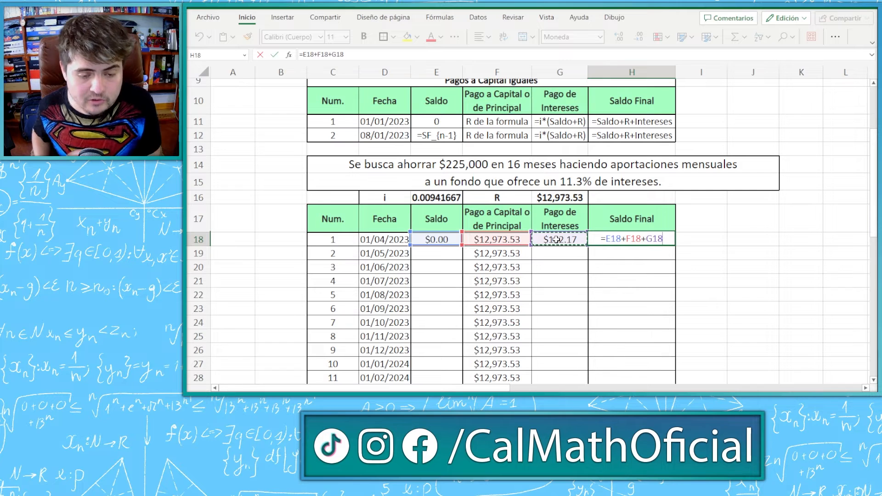
key(Return)
Carry the first period's final balance into the second period's opening balance by entering =H18 in E19.
click(507, 241)
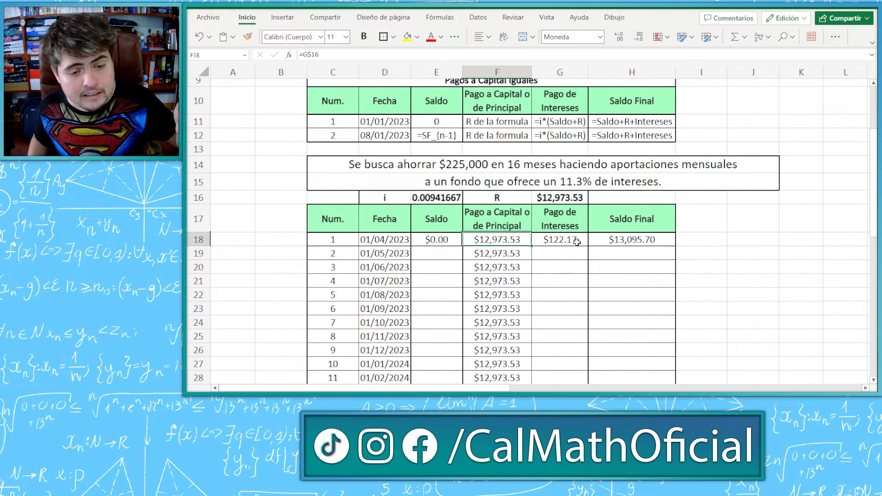
click(577, 242)
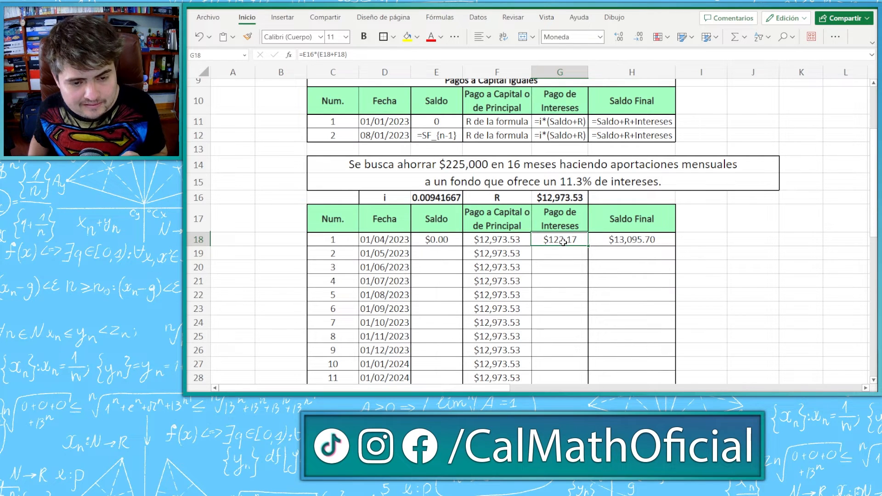
click(615, 239)
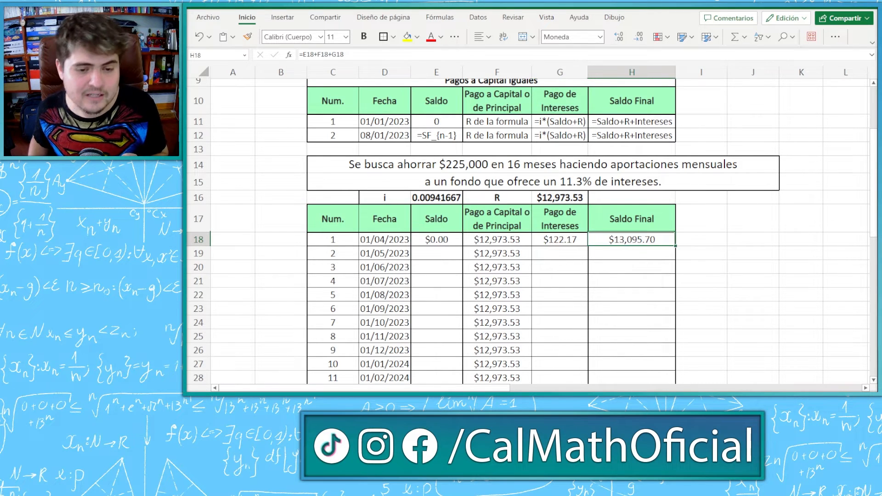
click(453, 255)
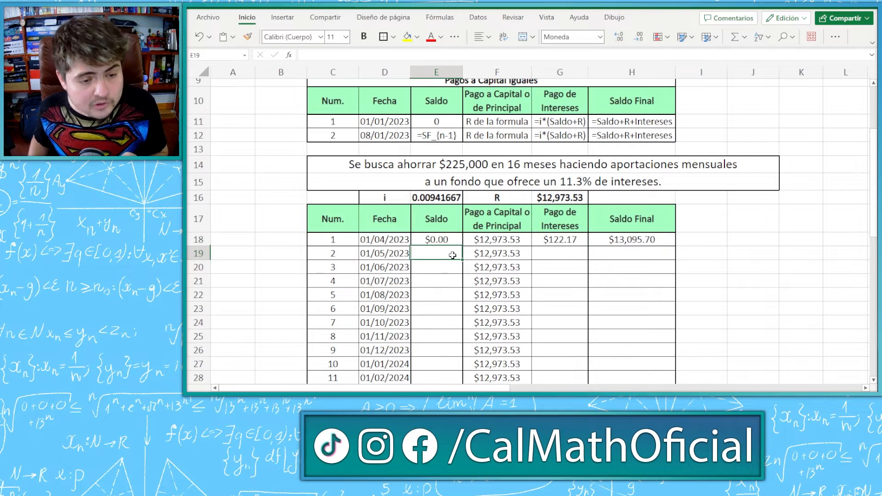
text(=)
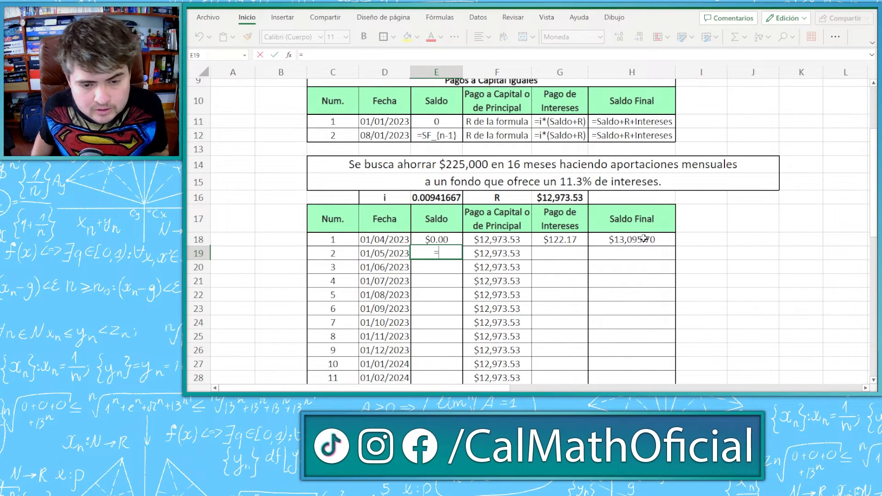
click(644, 238)
key(Return)
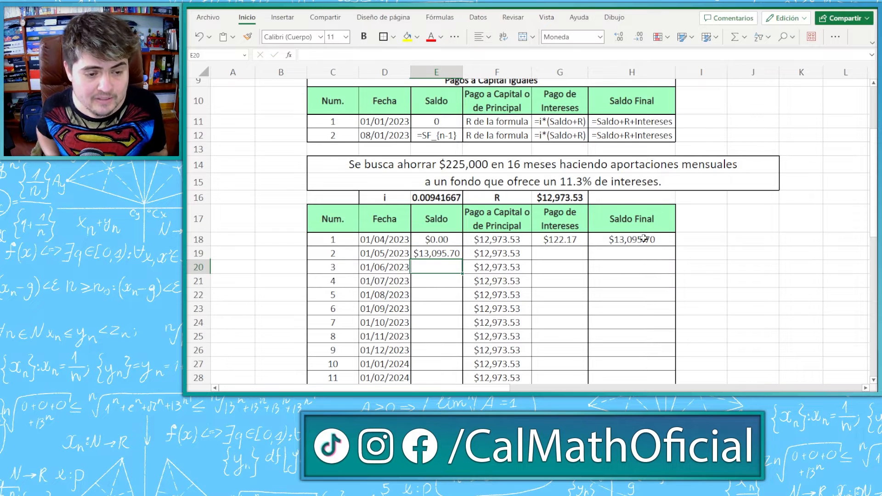
Fill the interest and final balance formulas from G18:H18 down to row 19 and inspect the formula in G19.
scroll(643, 260, down, 2)
scroll(641, 262, up, 1)
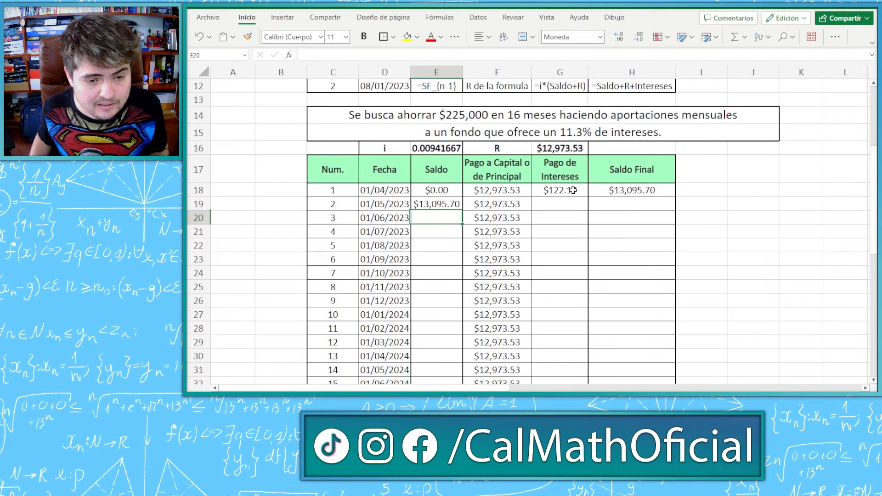
drag(571, 191, 605, 191)
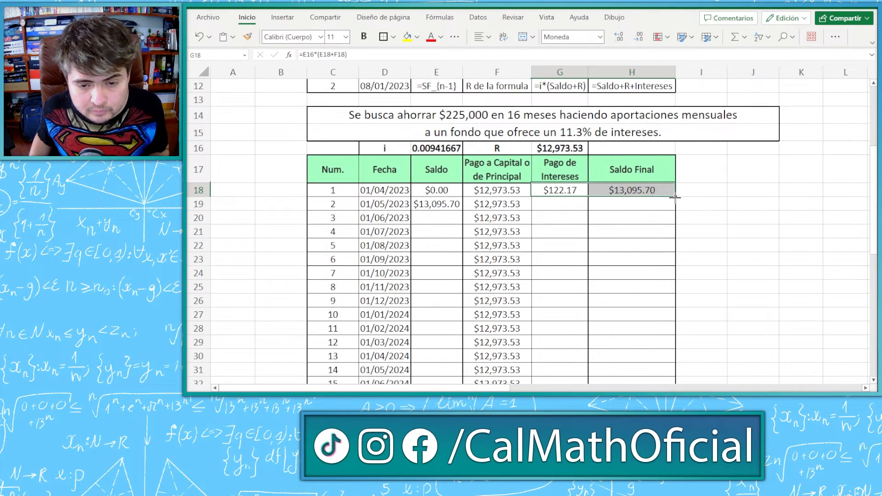
drag(674, 197, 673, 208)
click(575, 199)
click(356, 54)
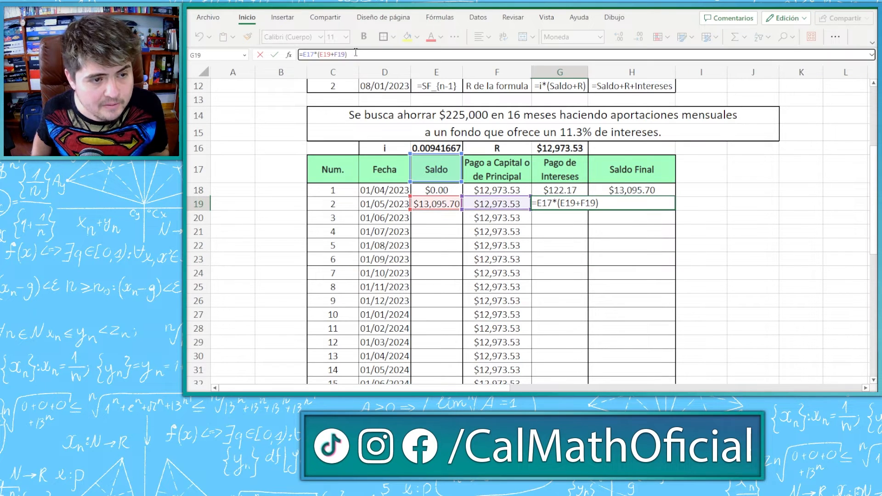
key(Escape)
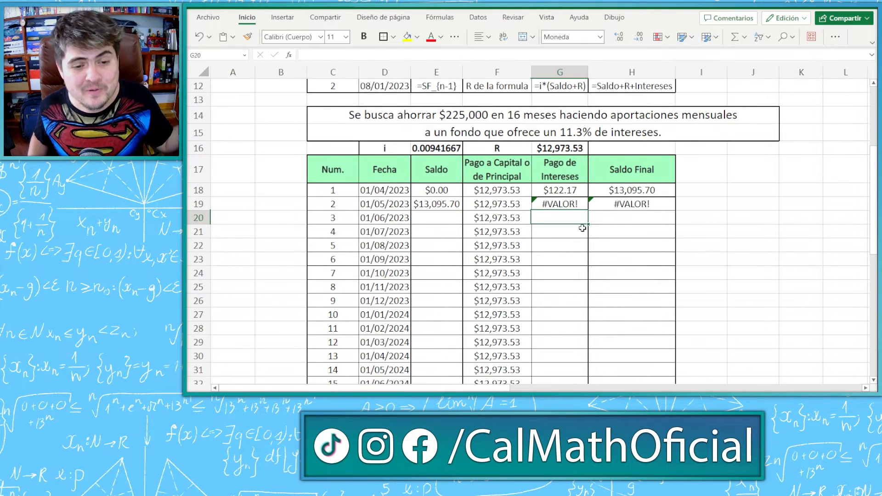
Lock the rate's row reference in G18 as =E$16*(E18+F18) and fill the interest formula down to G19.
click(580, 192)
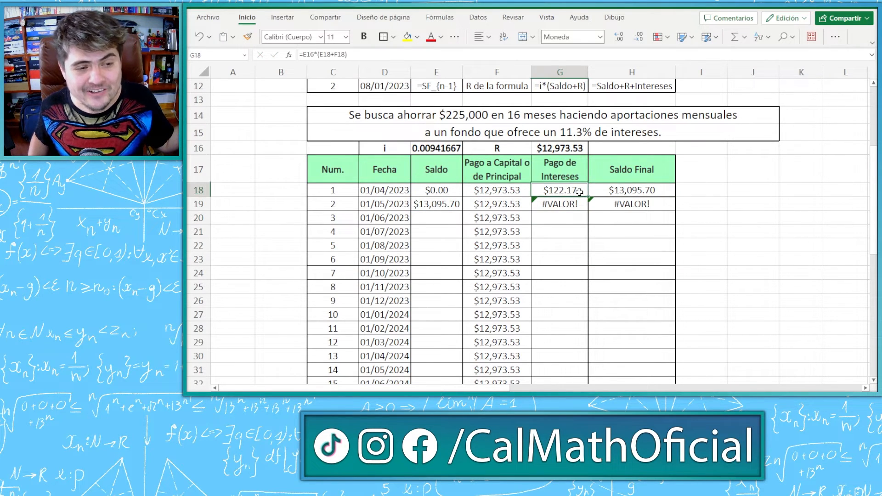
click(356, 55)
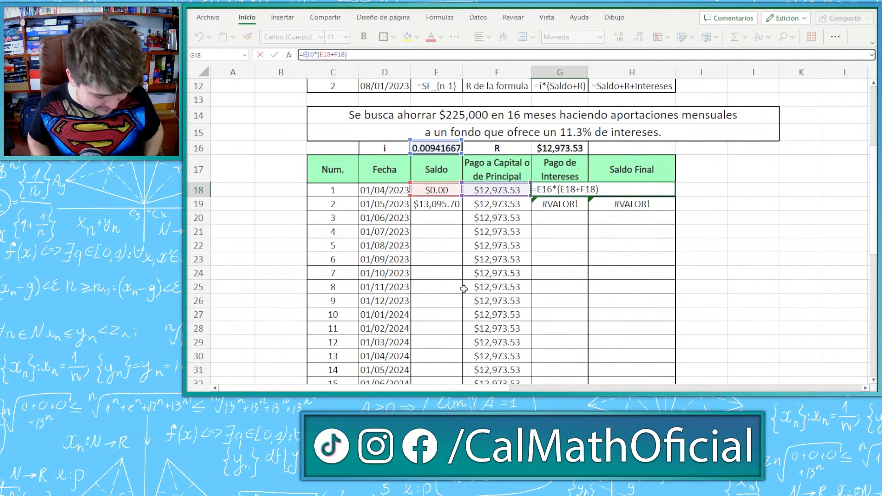
text($)
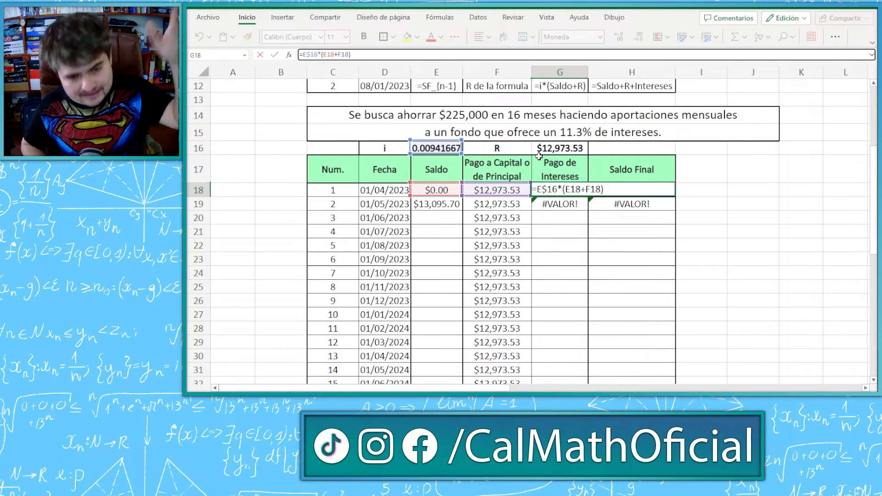
key(Return)
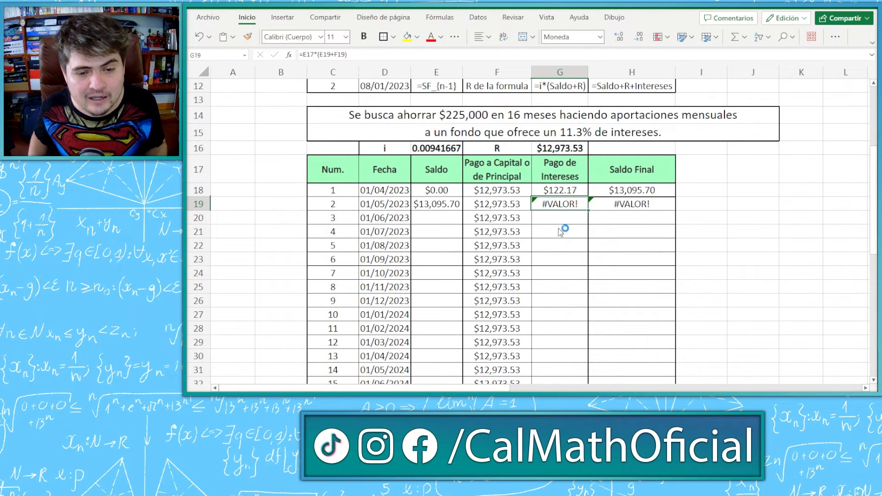
click(609, 190)
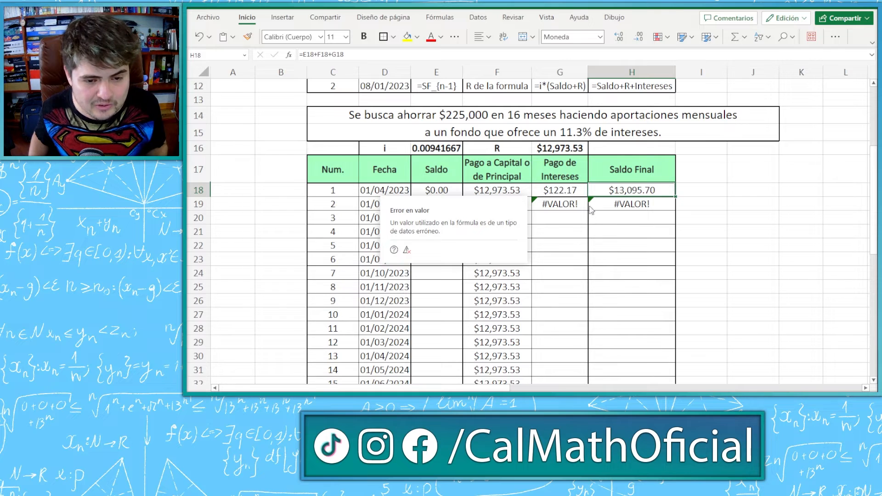
click(556, 189)
drag(556, 188, 584, 205)
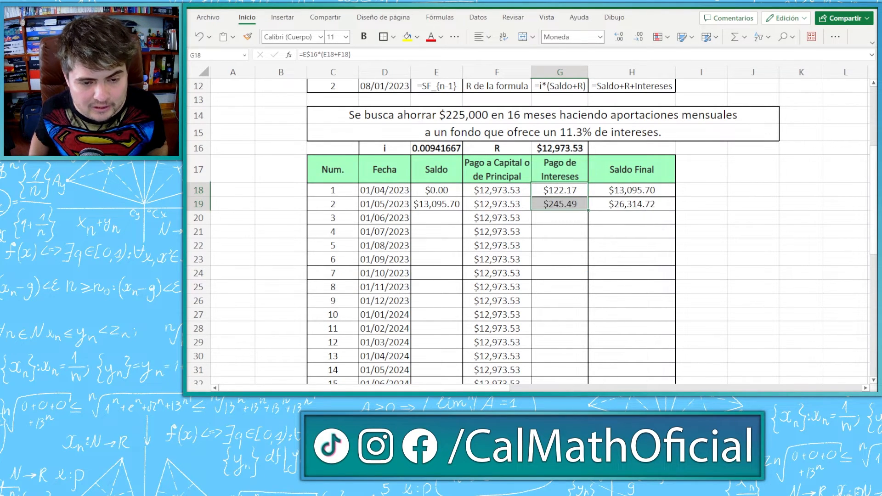
Fill the second period's formulas in E19:H19 down through row 33 to complete all 16 periods.
click(569, 261)
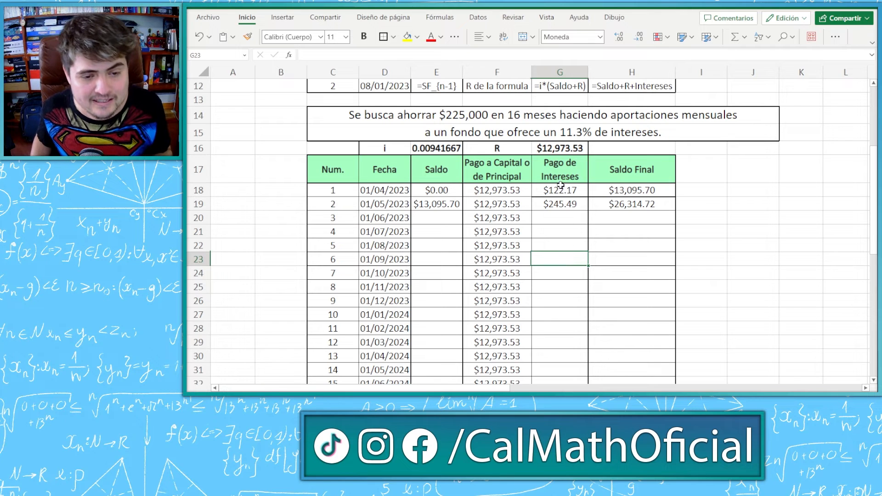
drag(424, 204, 661, 204)
scroll(666, 232, down, 1)
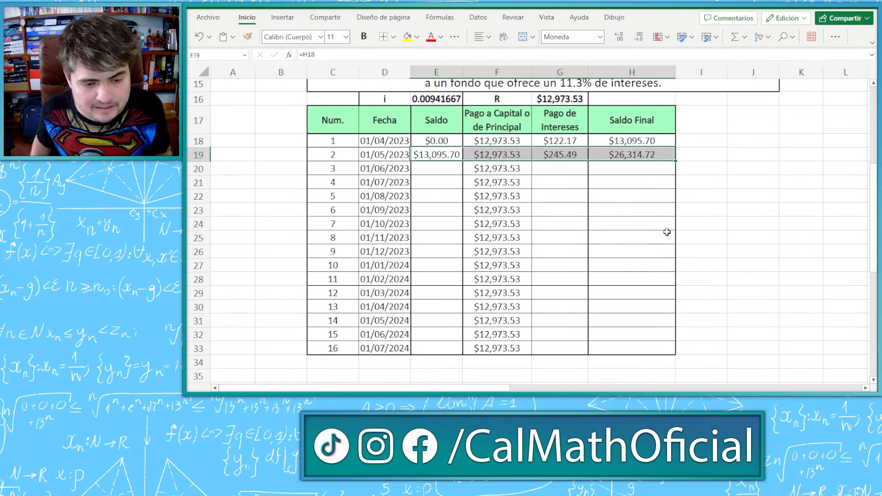
drag(673, 162, 665, 342)
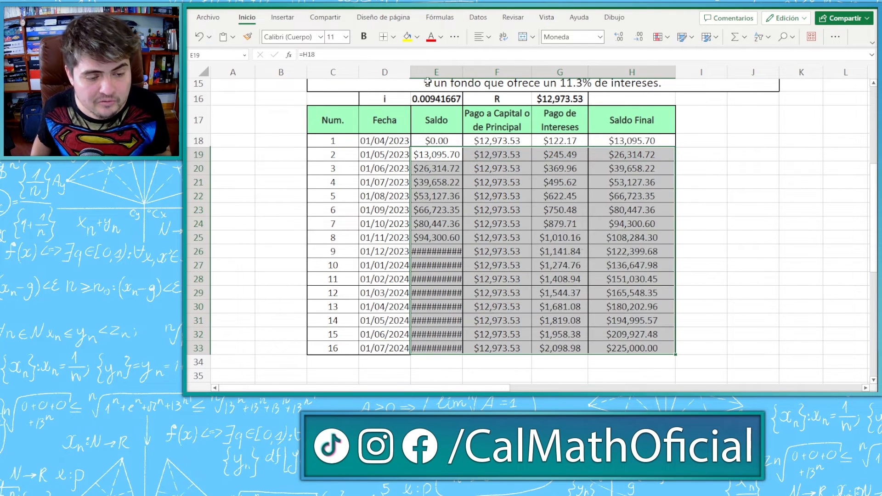
Widen the Saldo column E so the six-figure balances in its lower rows display in full.
click(425, 235)
click(430, 254)
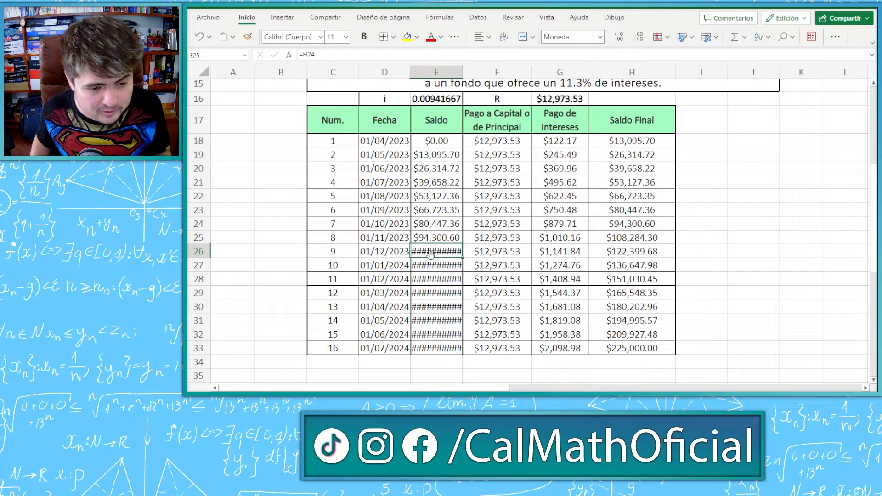
mouse_move(463, 73)
mouse_down()
mouse_move(498, 77)
mouse_move(459, 72)
mouse_up()
drag(442, 250, 441, 335)
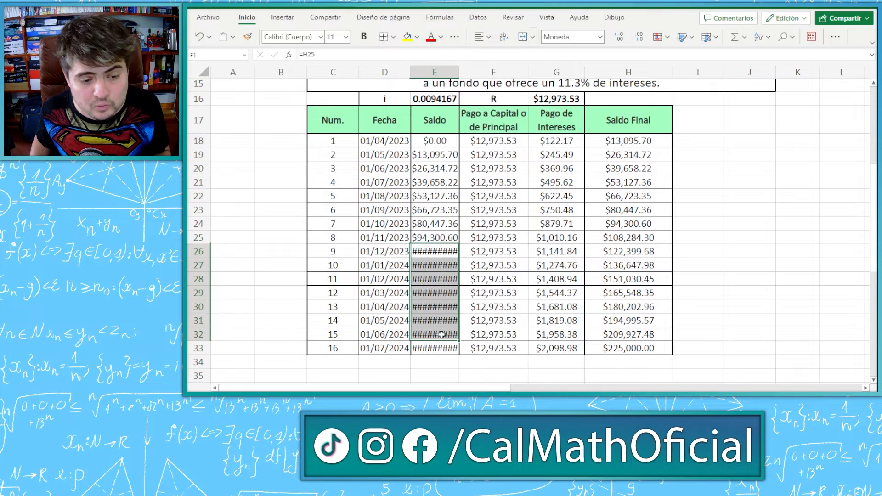
drag(462, 72, 495, 75)
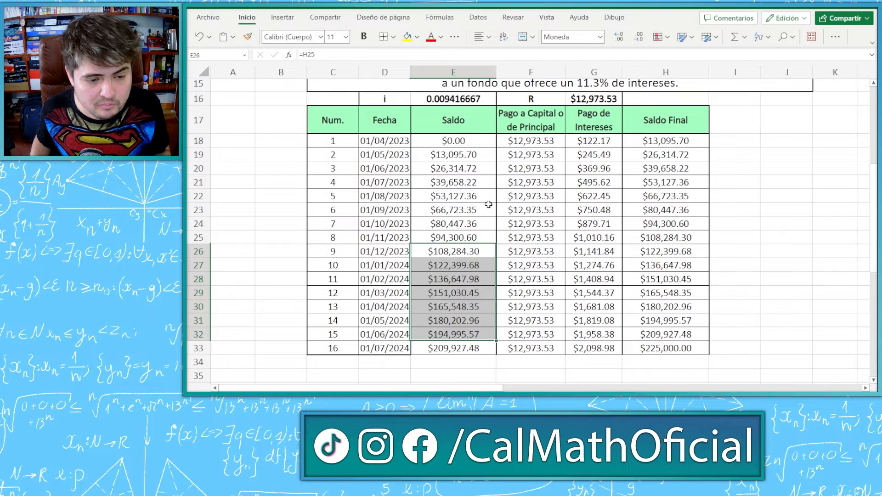
click(538, 237)
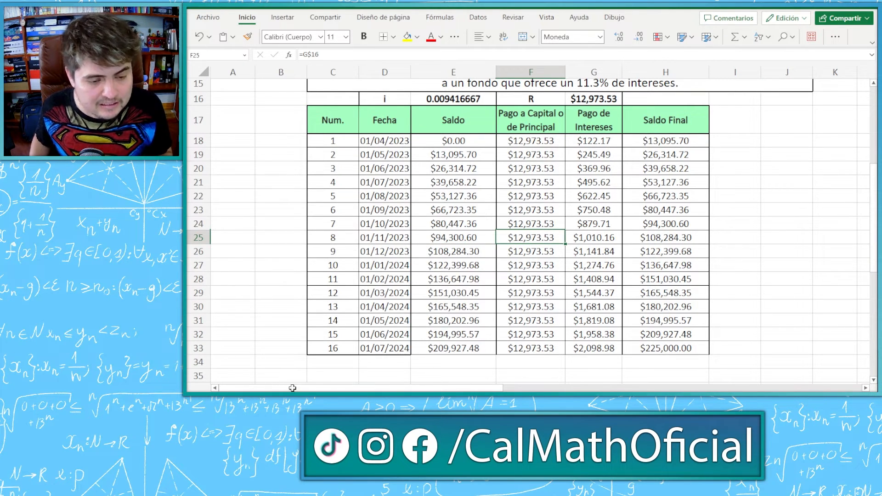
Review the completed fund table, comparing the constant payments, each opening balance with the previous final balance, and the last final balance in H33.
drag(334, 141, 673, 342)
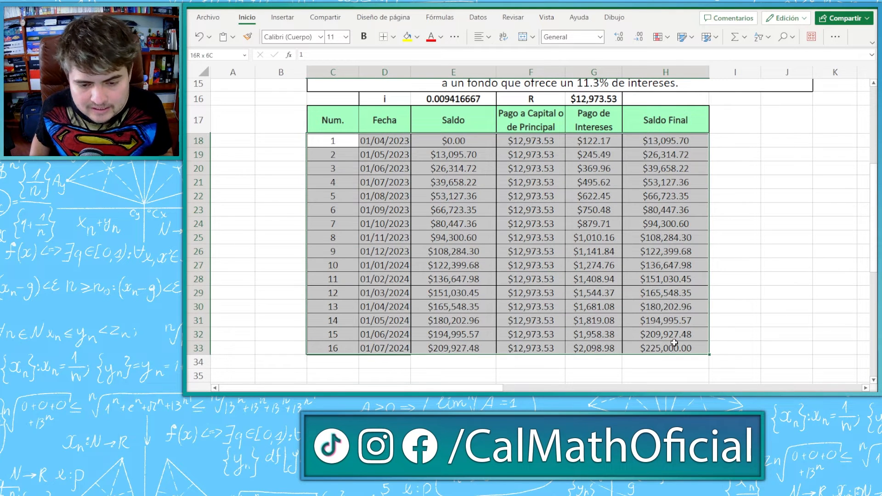
drag(531, 140, 530, 338)
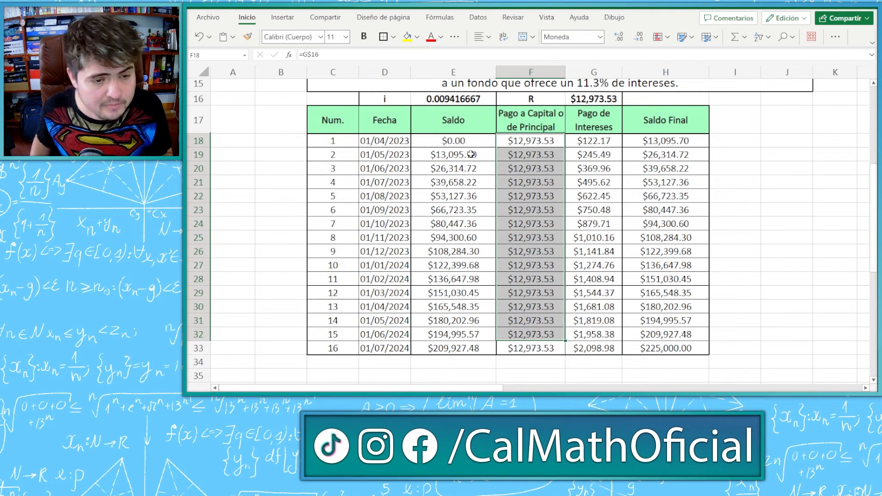
drag(445, 142, 453, 182)
click(448, 166)
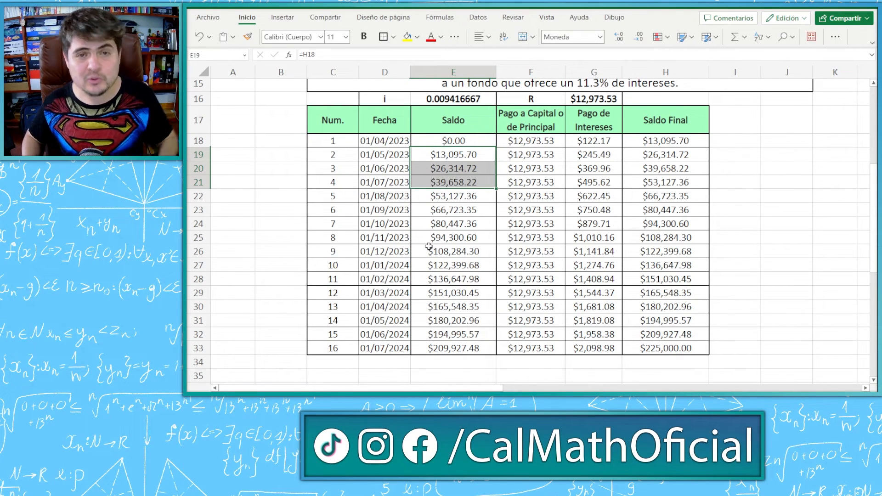
click(466, 265)
scroll(467, 265, down, 1)
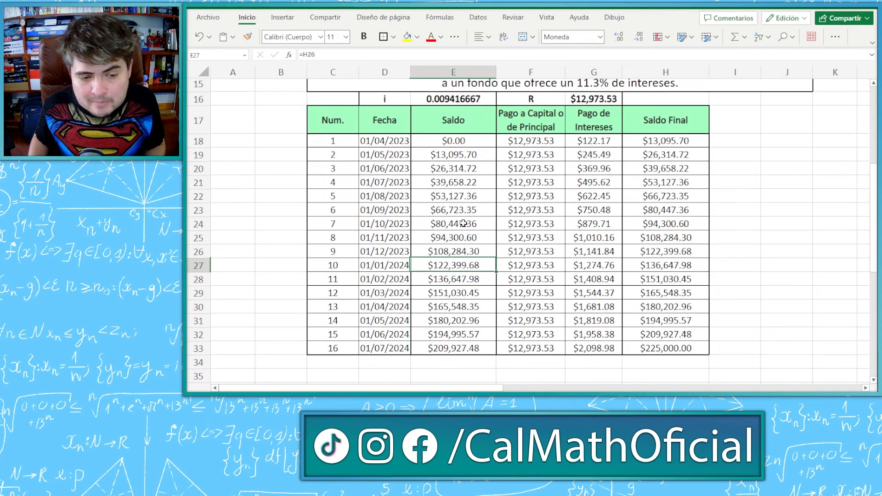
click(657, 254)
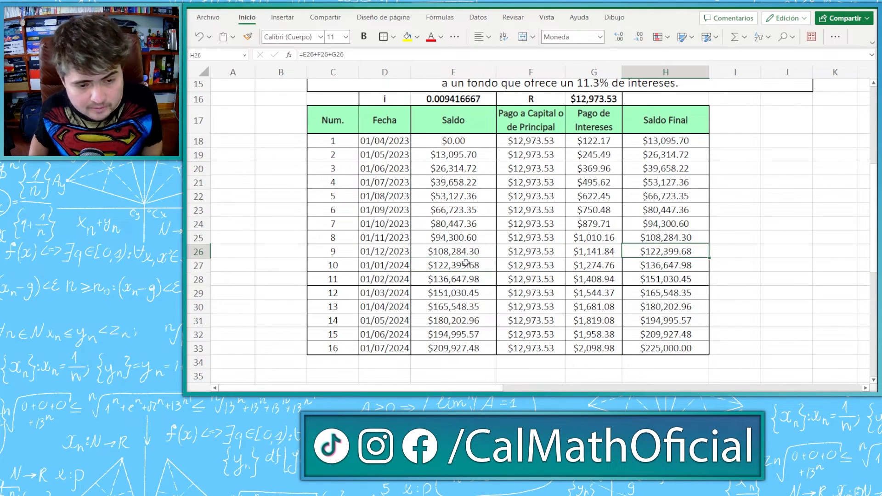
click(465, 263)
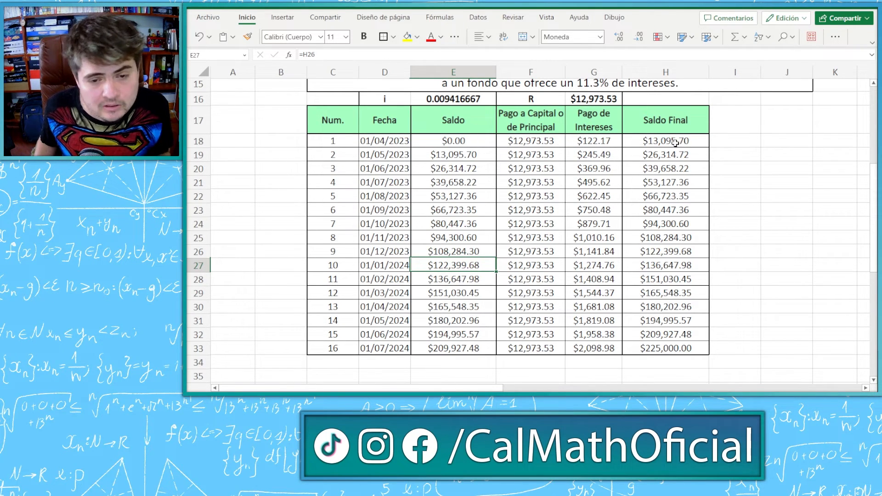
drag(674, 142, 342, 349)
click(663, 350)
click(657, 347)
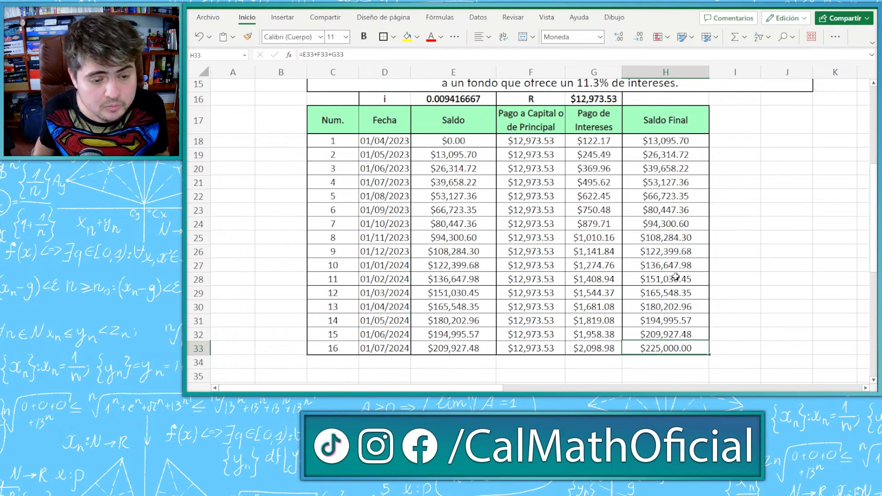
Fill the Saldo formula in E33 down one row to E34 to carry over the last final balance.
click(493, 350)
drag(496, 355, 493, 363)
click(449, 362)
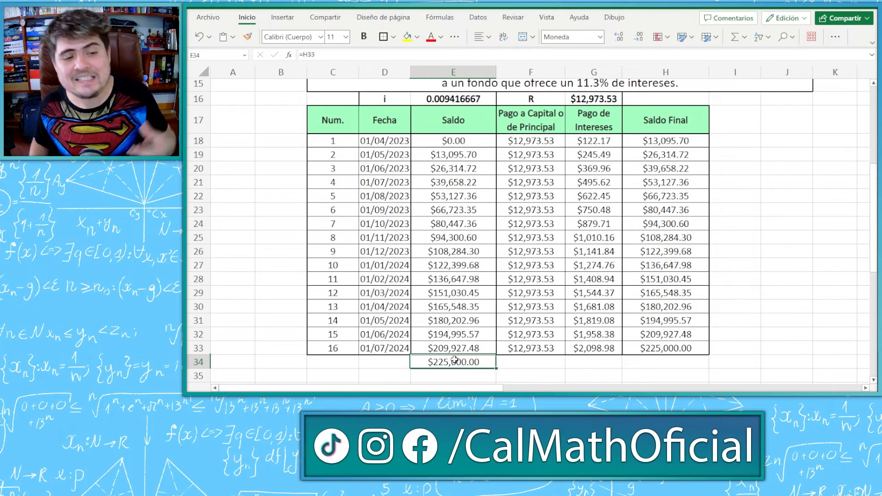
scroll(470, 363, up, 1)
scroll(464, 344, down, 2)
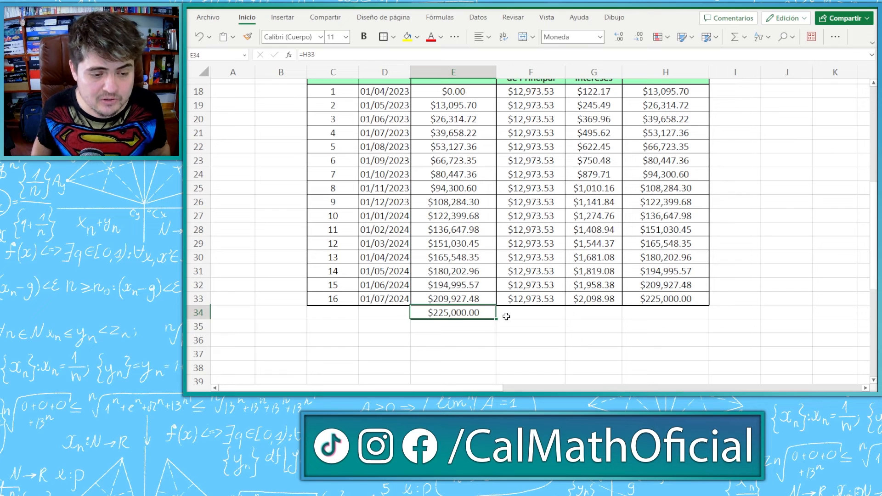
click(513, 321)
scroll(523, 324, up, 1)
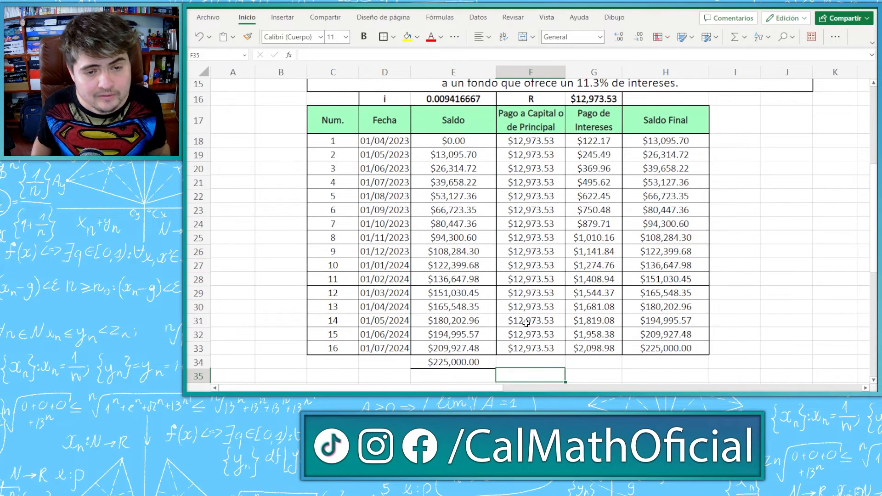
Move the anticipated-annuity formula picture slightly to the right to centre it in its box.
scroll(526, 323, up, 5)
click(507, 138)
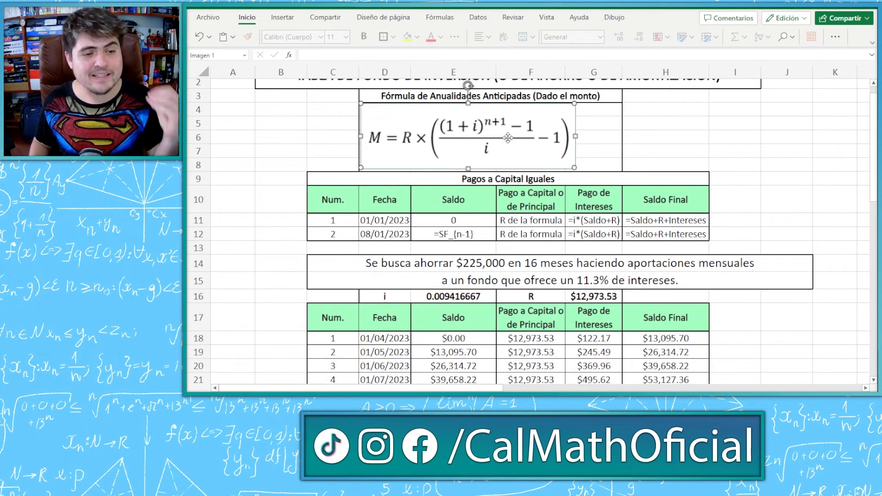
drag(507, 138, 520, 139)
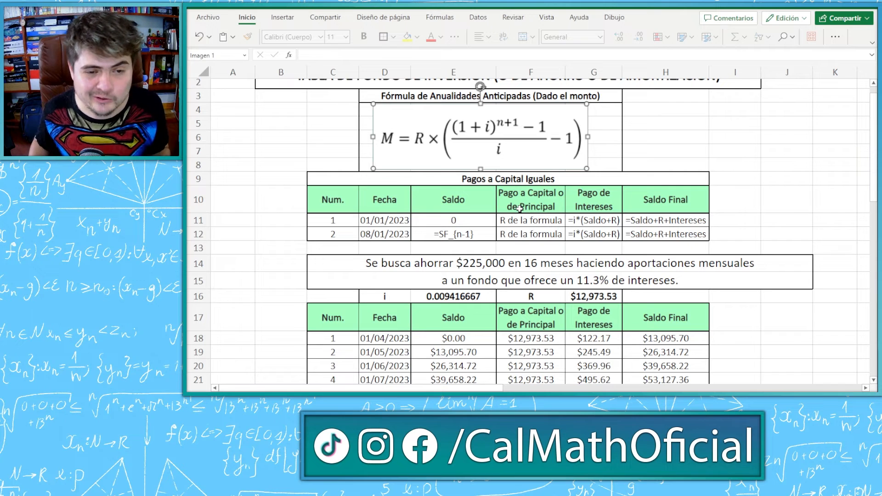
Review the R formula in G16, the second period's formulas, the final balance in H33 and the savings problem statement.
scroll(495, 198, down, 3)
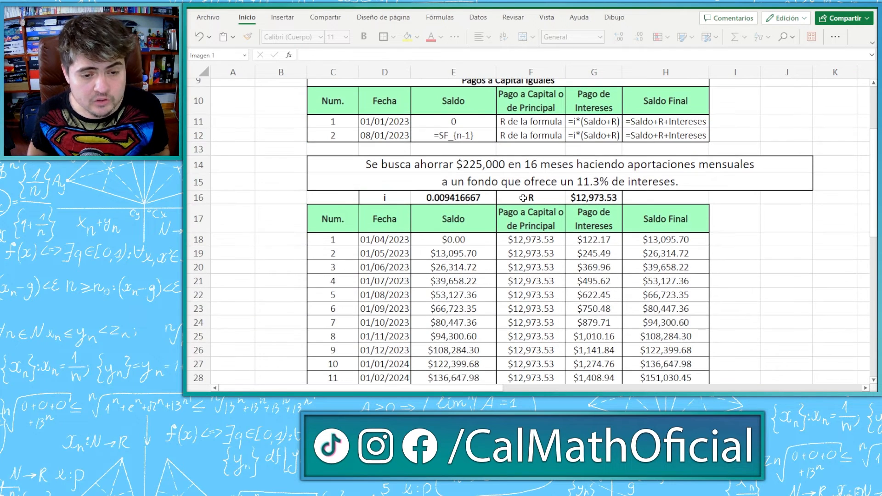
click(580, 197)
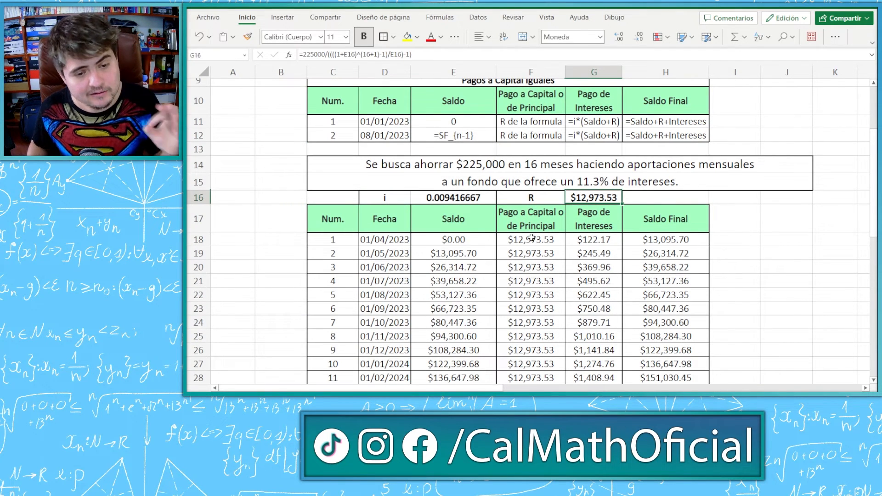
scroll(531, 238, down, 2)
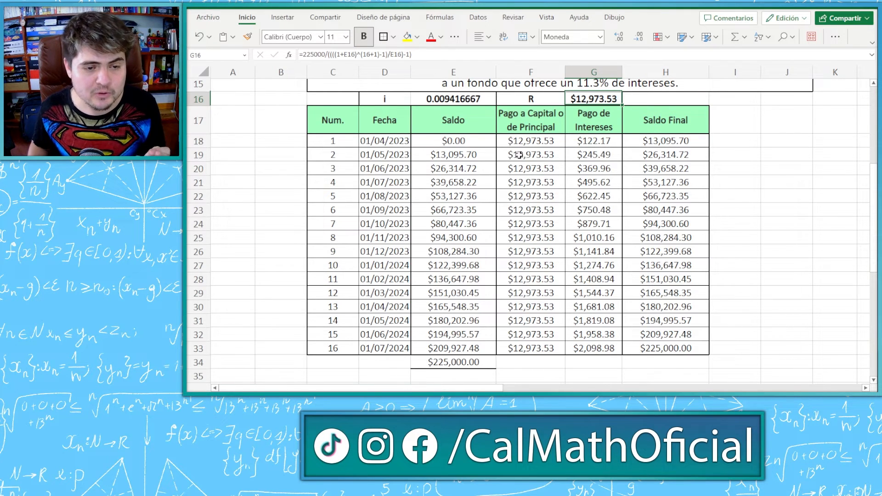
click(452, 154)
click(533, 158)
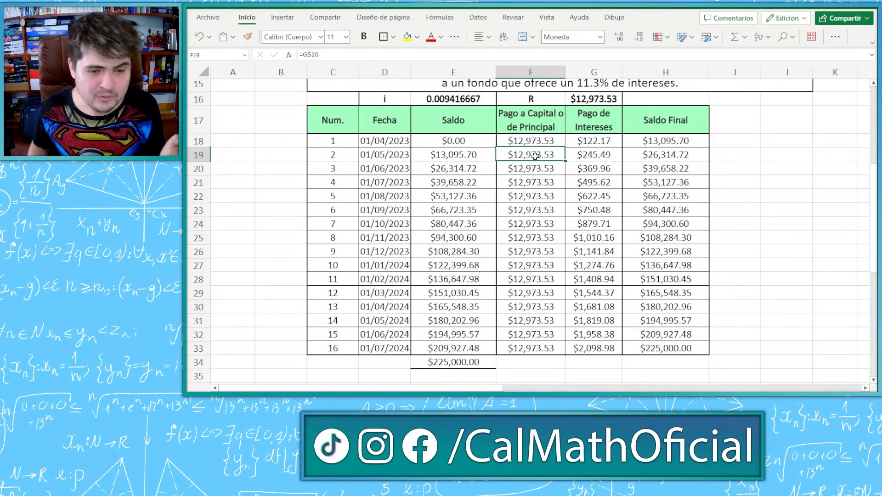
click(597, 155)
click(665, 156)
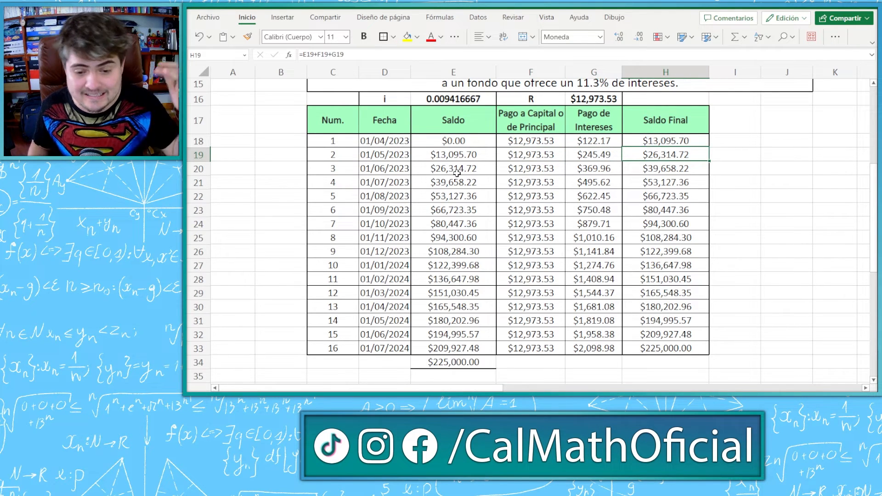
click(657, 347)
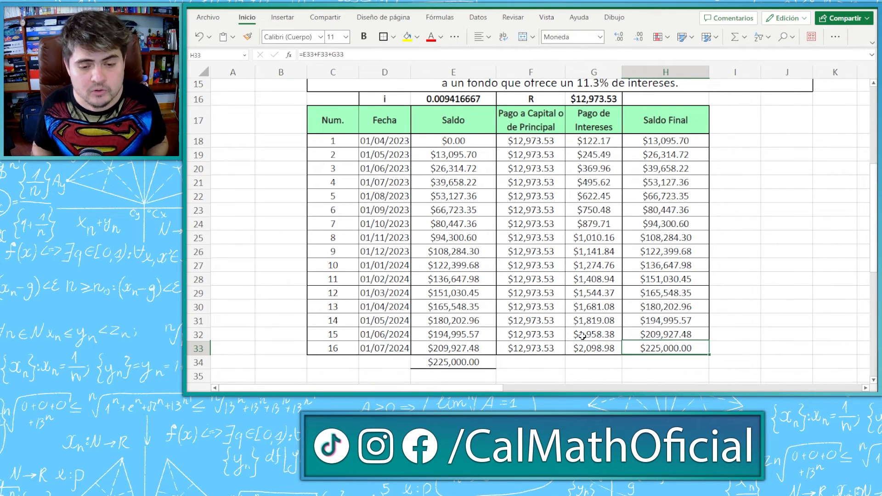
scroll(582, 336, up, 1)
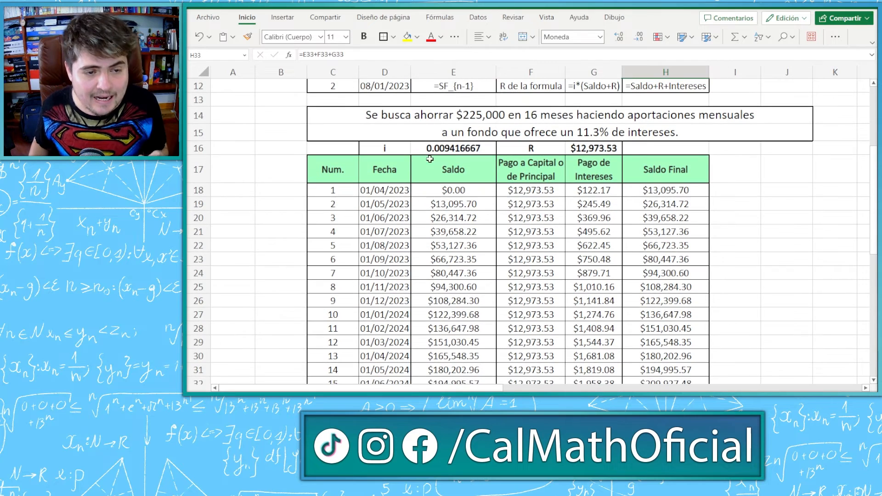
click(464, 116)
scroll(402, 237, down, 1)
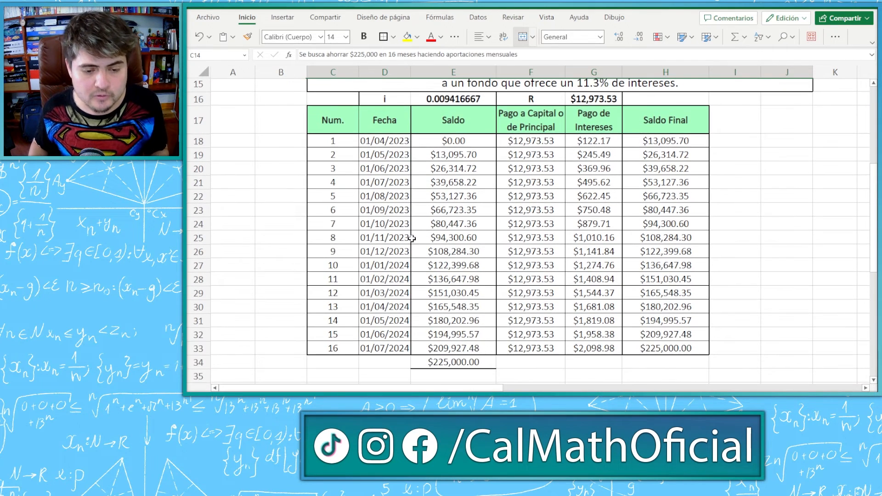
Try 13000 as the contribution R in G16 and check the last final balance in H33.
click(601, 100)
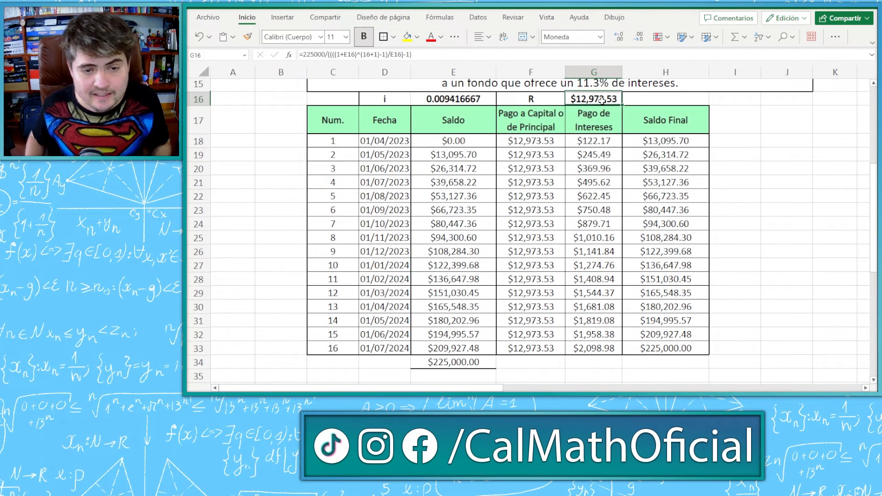
text(13000)
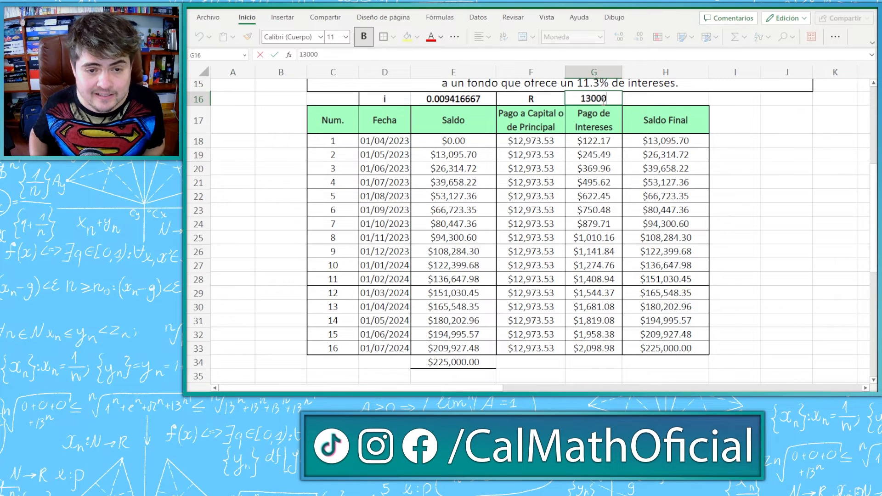
key(Return)
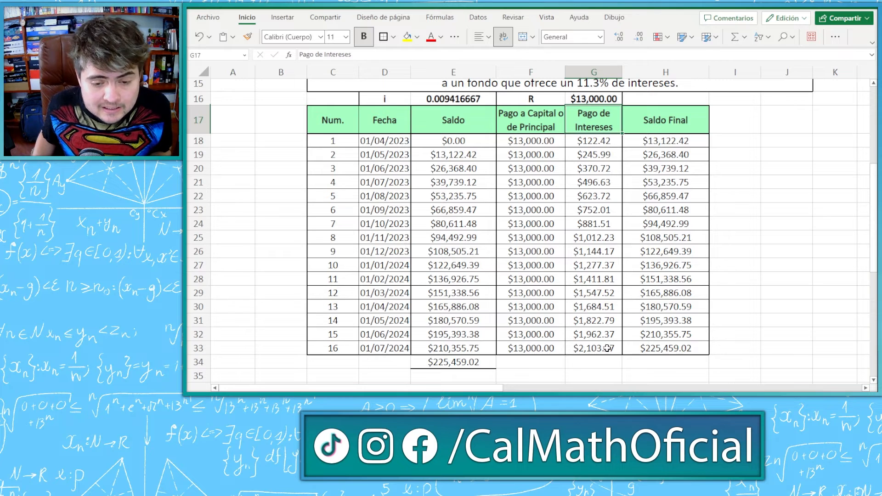
click(647, 349)
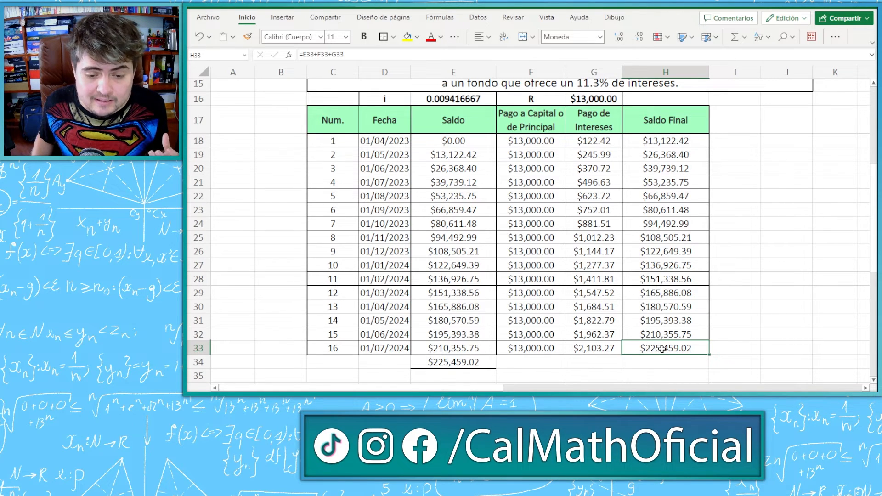
Try 11000 as the contribution R in G16, check the last period's balance, and restore the original R formula.
click(591, 100)
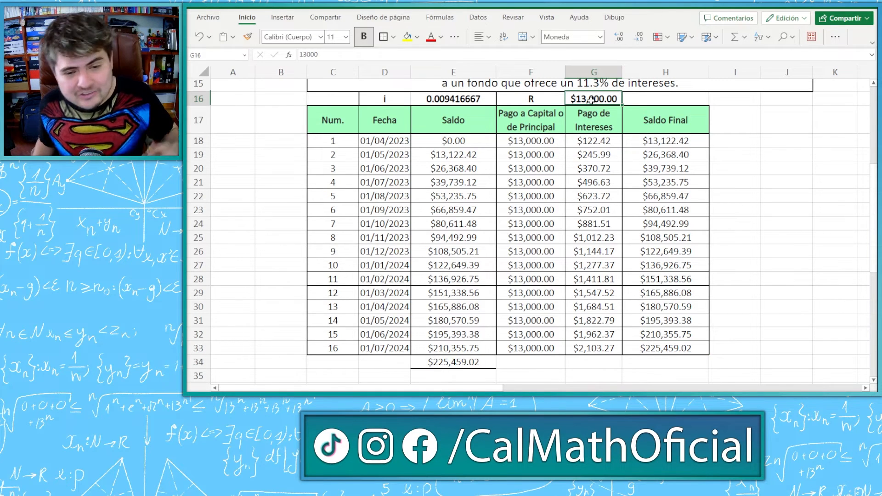
text(11000)
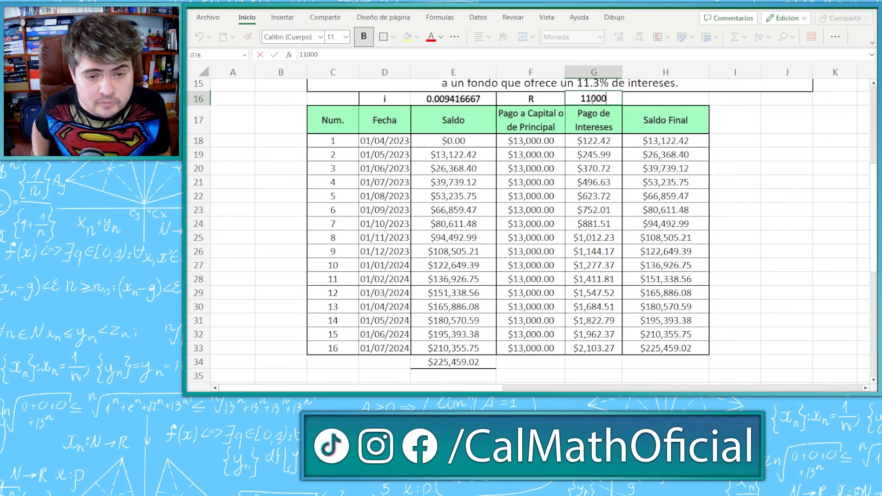
key(Return)
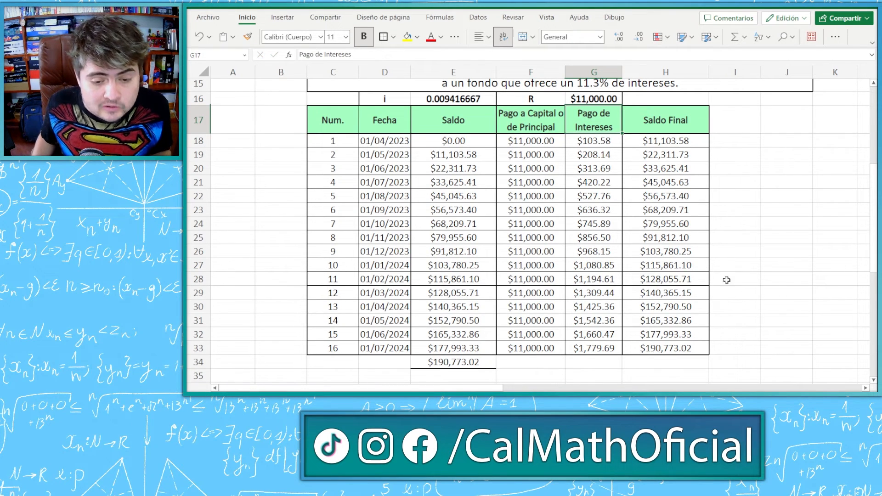
drag(672, 347, 325, 356)
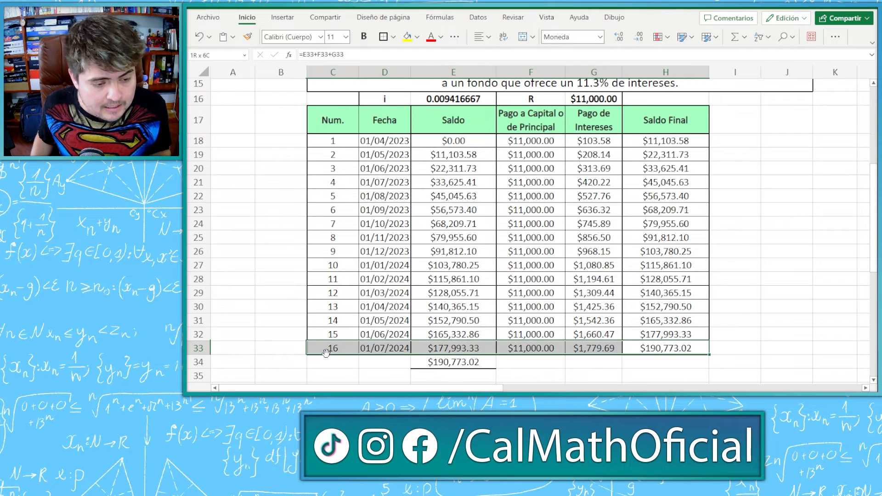
click(666, 348)
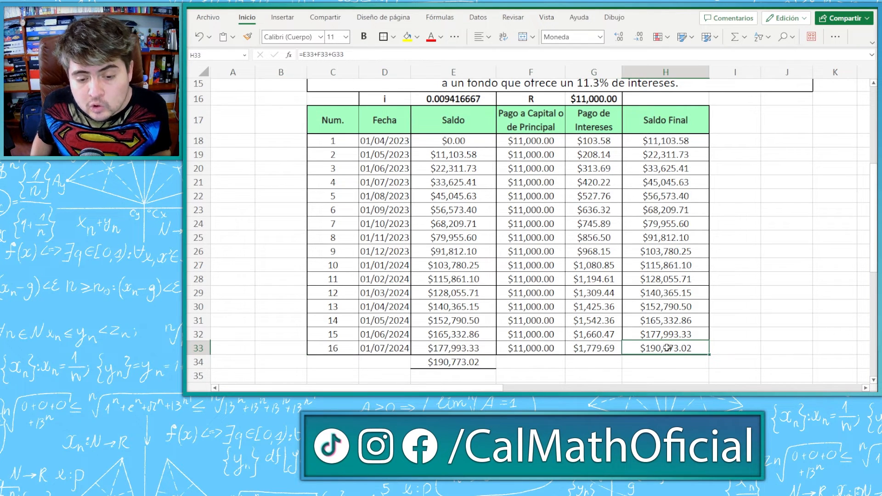
scroll(669, 348, up, 1)
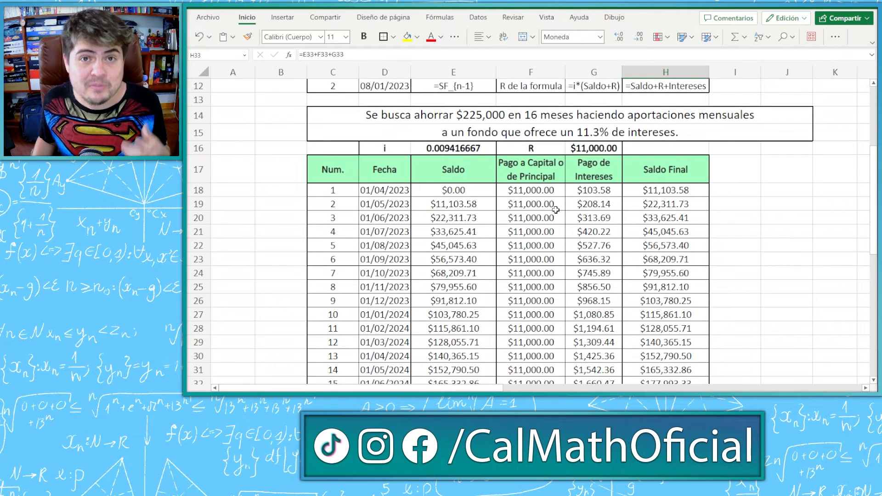
scroll(556, 210, down, 1)
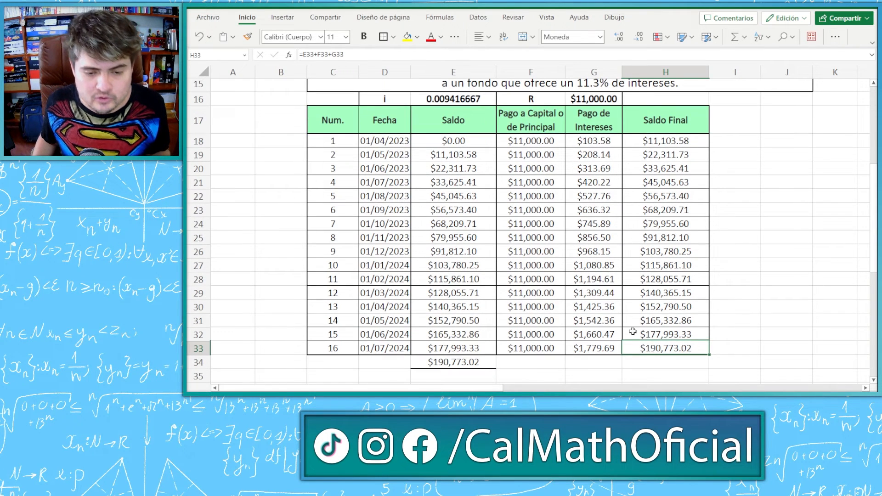
click(450, 362)
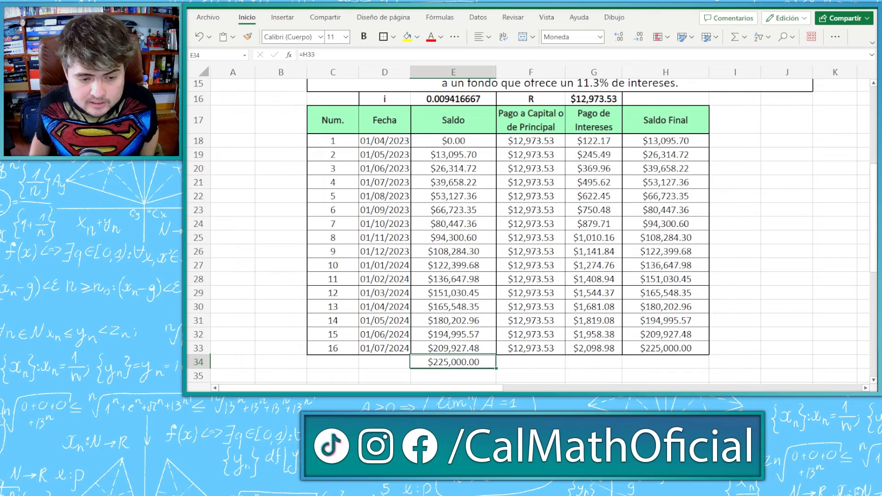
Compare the anticipated-annuity formula picture with the 16-period table and its last final balance in H33.
scroll(528, 229, up, 1)
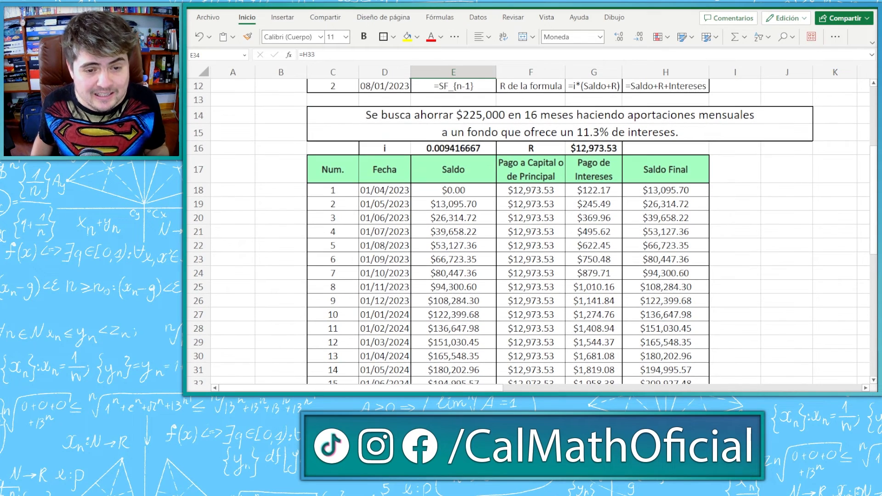
scroll(537, 96, up, 3)
click(536, 131)
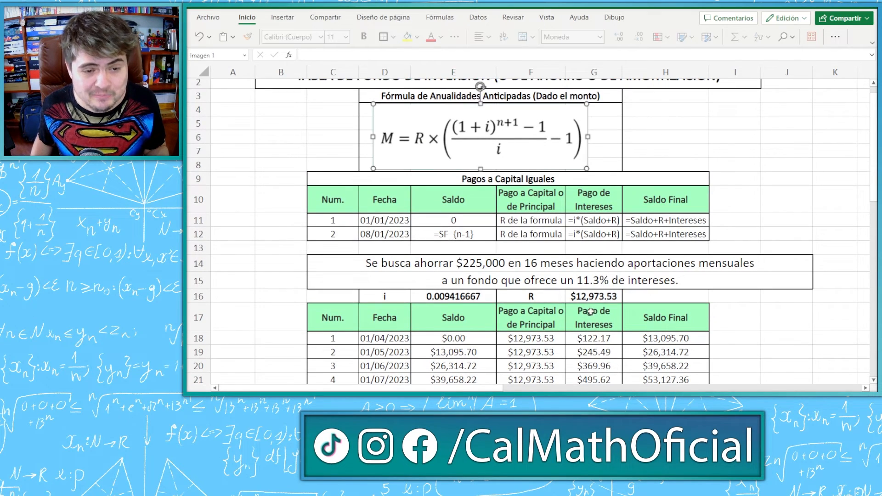
scroll(568, 278, down, 5)
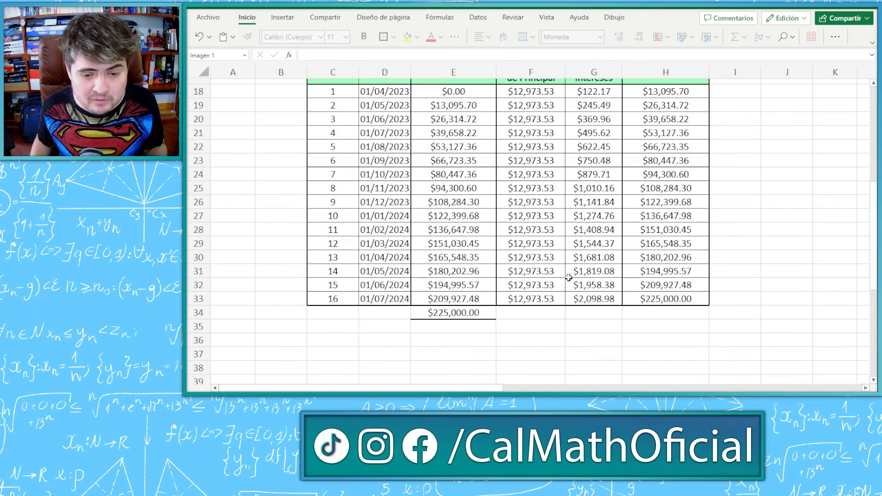
click(669, 297)
scroll(618, 338, up, 1)
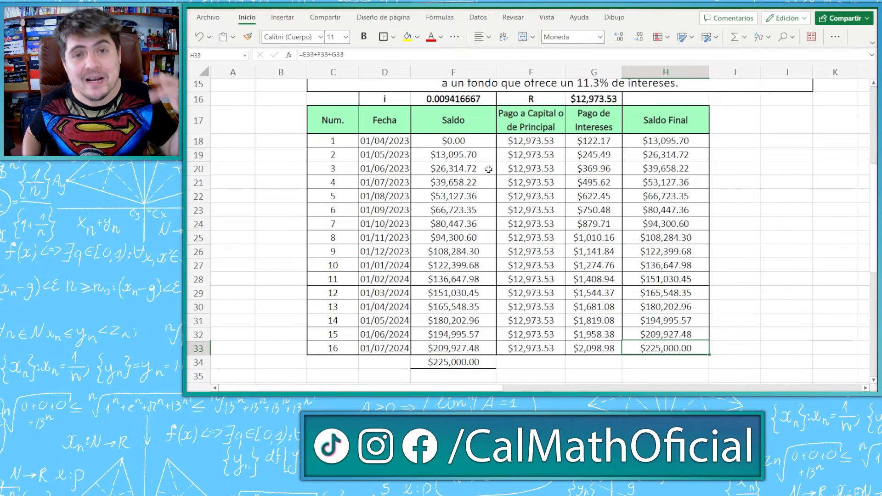
drag(454, 140, 652, 278)
click(670, 351)
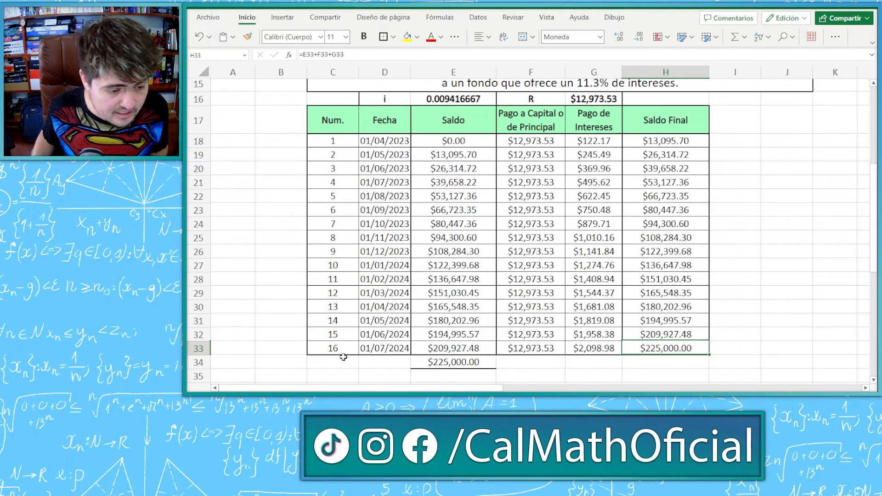
Merge and centre C34:D34 below the table, outline it with a border and label it TOTALES.
drag(340, 362, 385, 363)
click(393, 37)
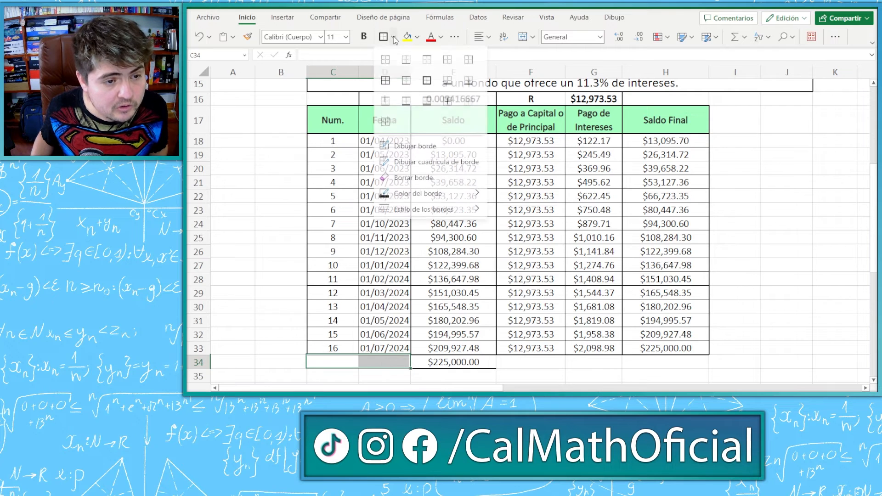
click(524, 38)
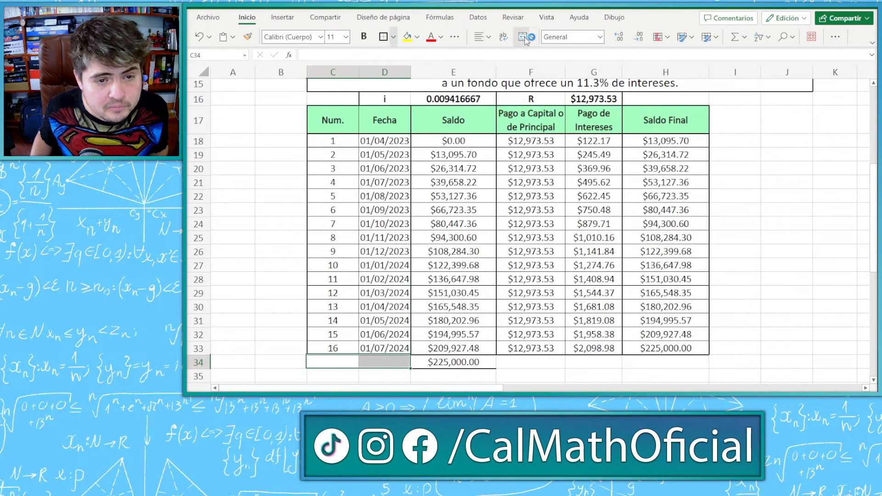
click(383, 37)
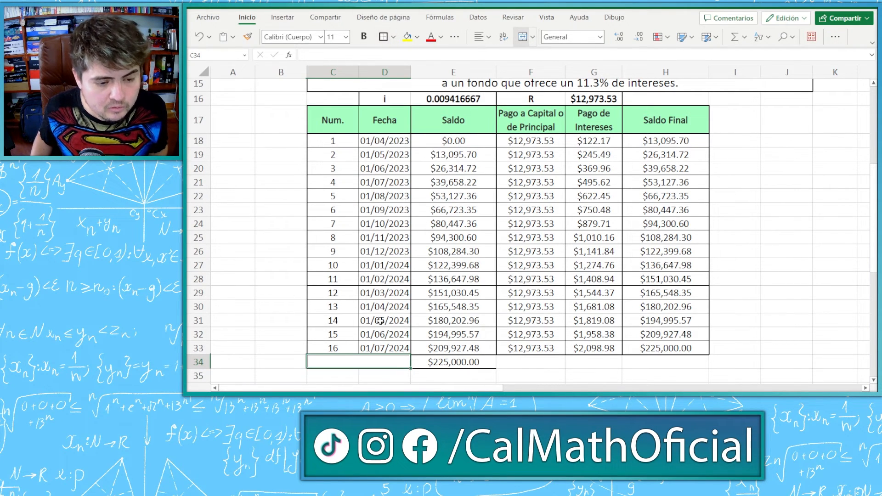
text(TOTALES)
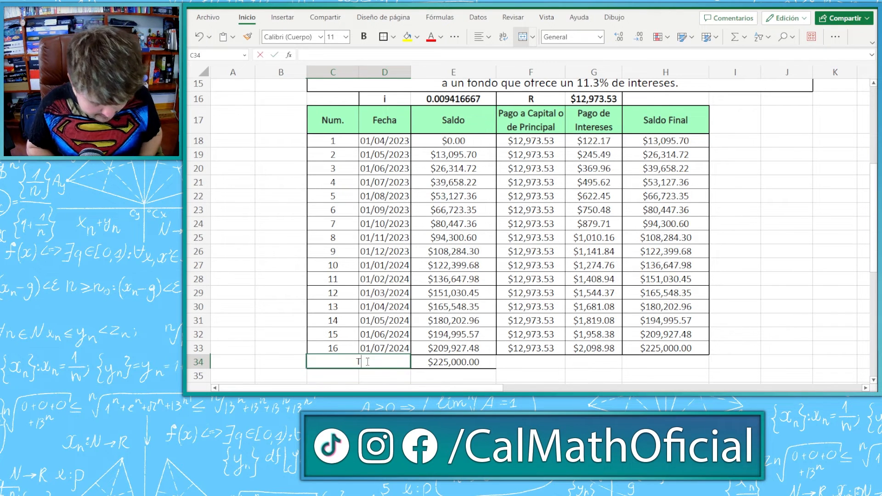
click(468, 358)
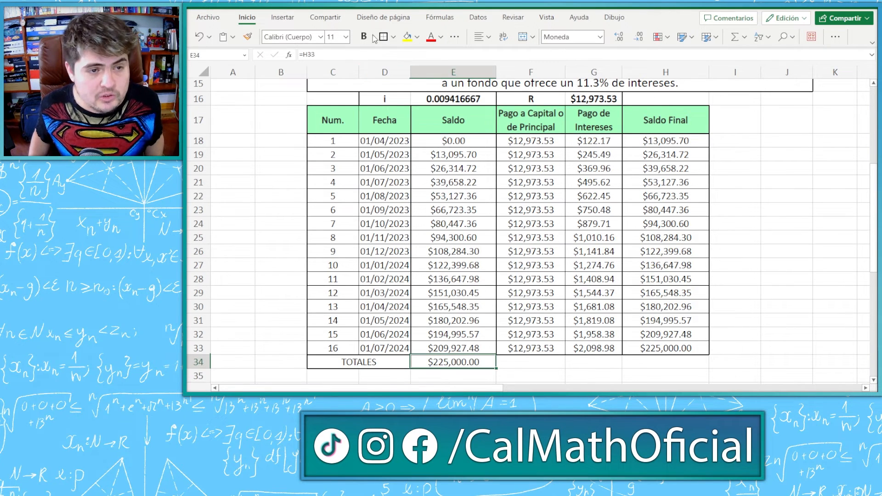
Total the principal payments in F34 with a SUMA formula over F18:F33.
click(529, 364)
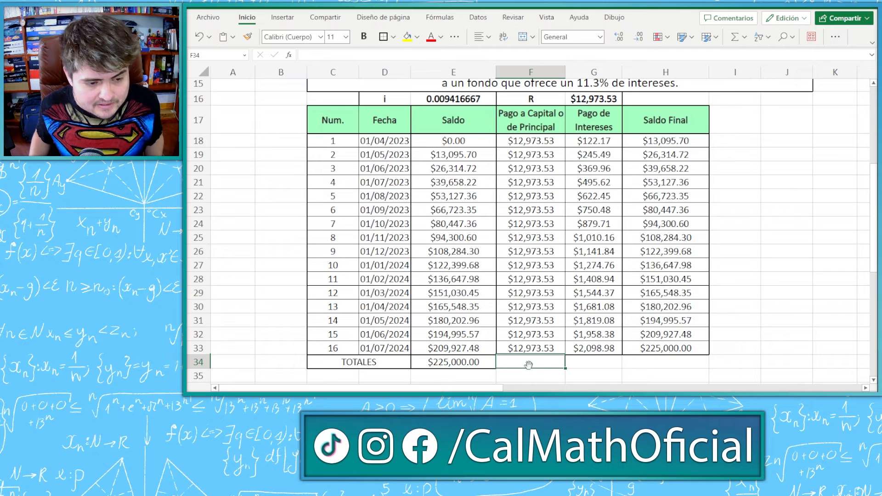
key(Left)
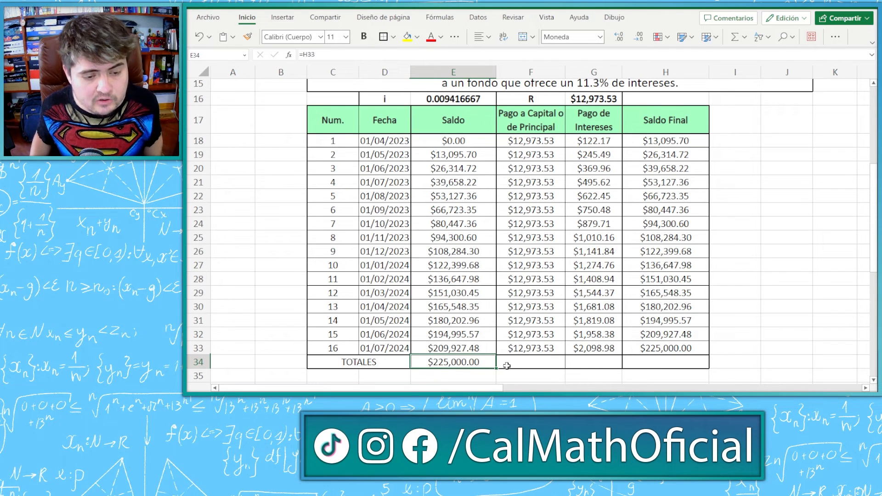
click(547, 364)
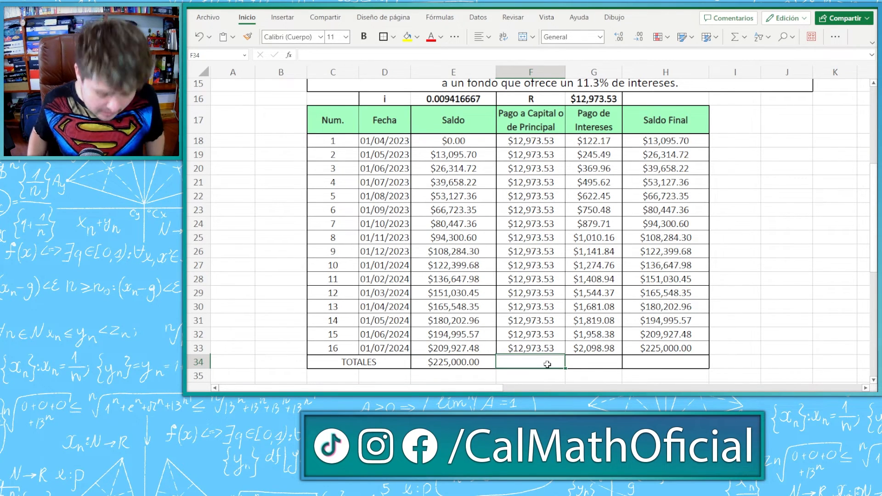
text(=)
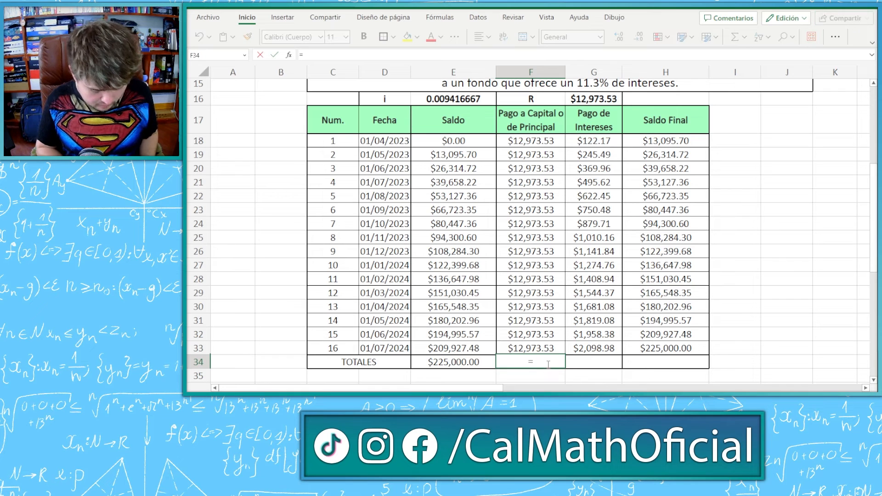
text(SUMA()
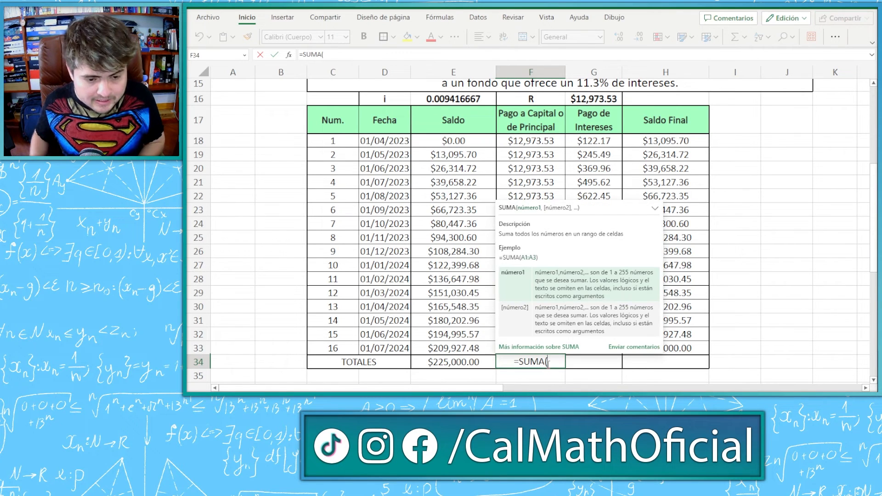
drag(523, 137, 534, 351)
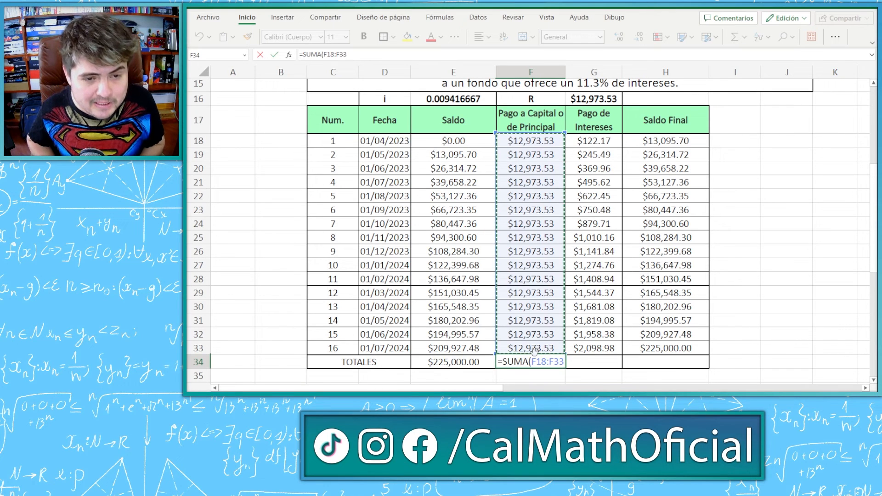
key(Return)
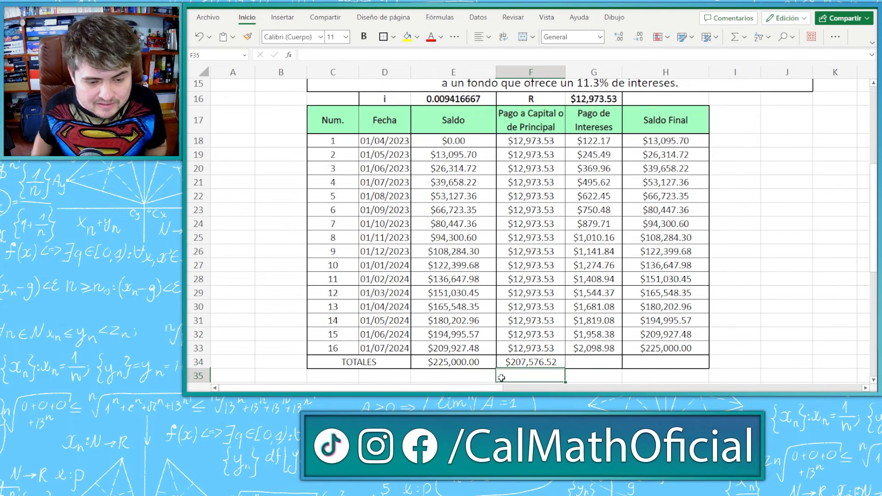
Make the whole TOTALES row, row 34, bold.
click(539, 364)
key(shift+space)
key(ctrl+b)
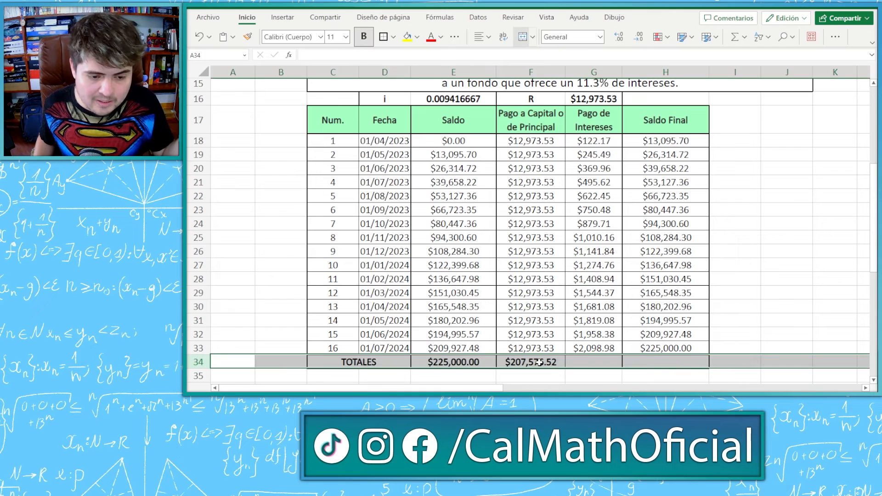
click(538, 363)
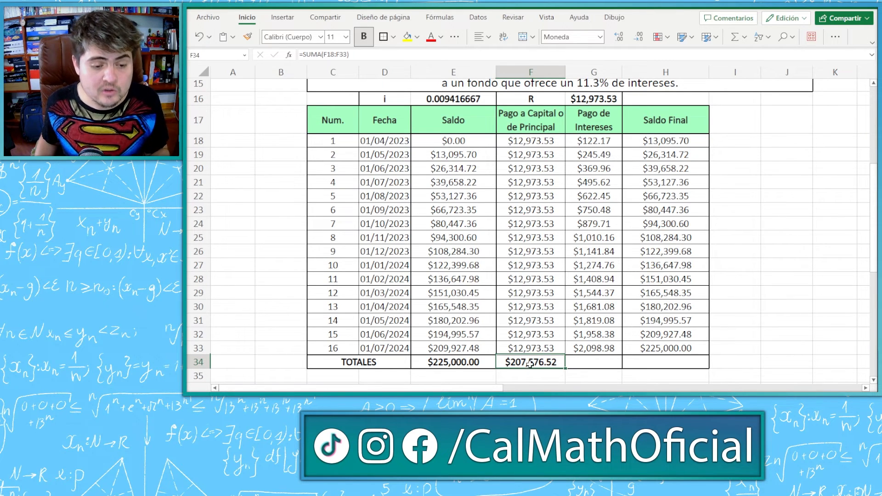
Extend the SUMA formula from F34 into G34 to total the interest payments.
click(450, 364)
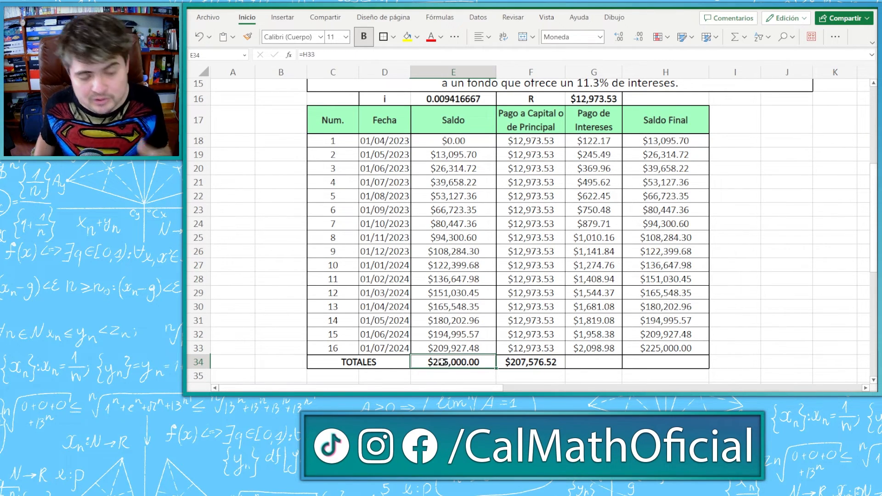
click(550, 358)
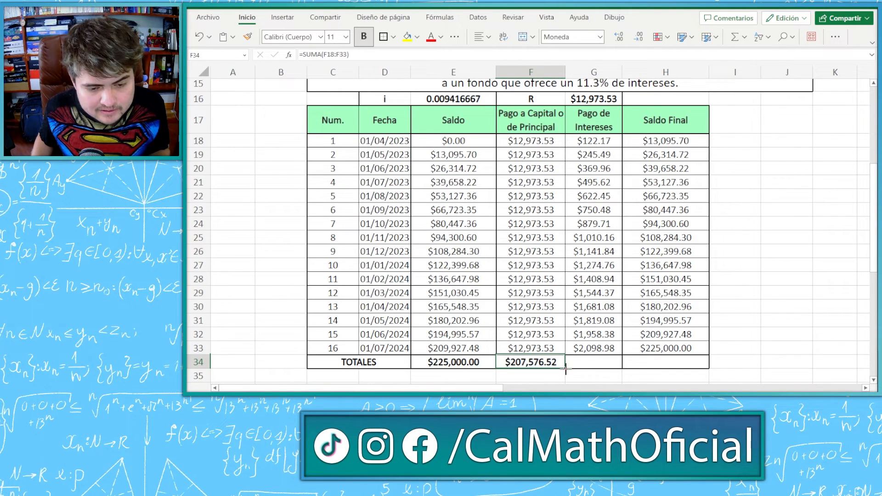
drag(566, 367, 615, 367)
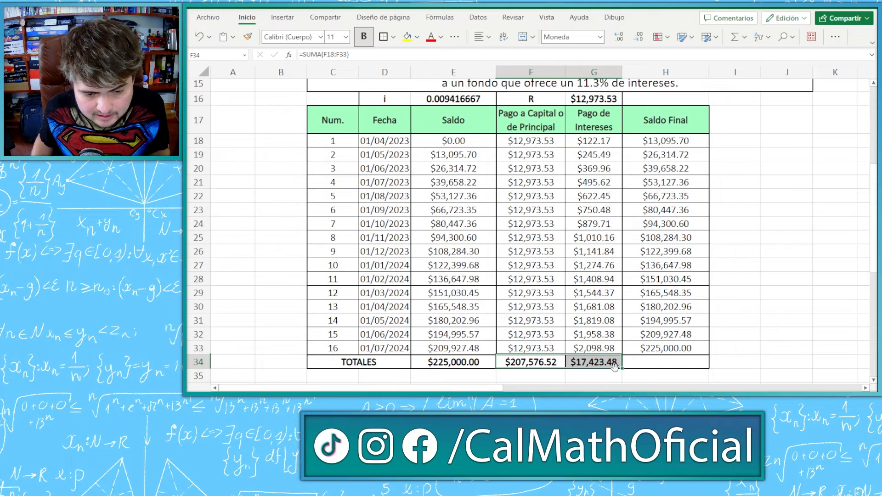
click(587, 363)
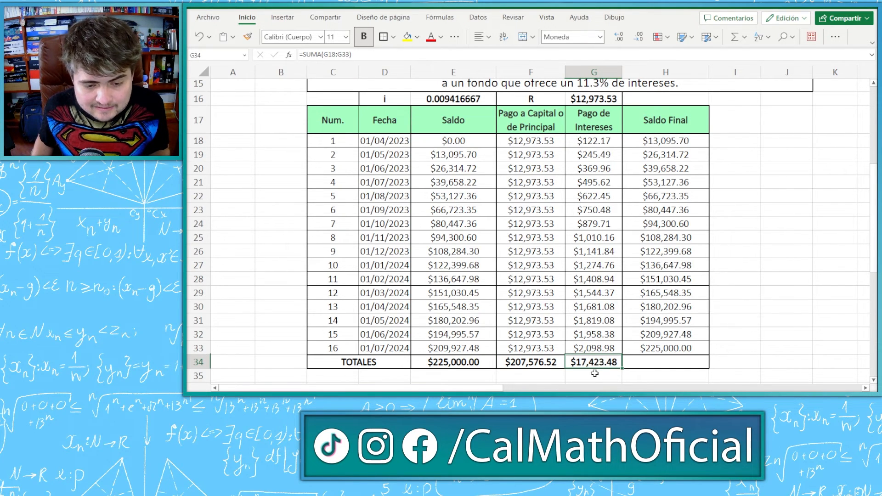
Compare the balance, principal and interest totals in row 34 with each other and with the Saldo Final column.
scroll(592, 370, down, 1)
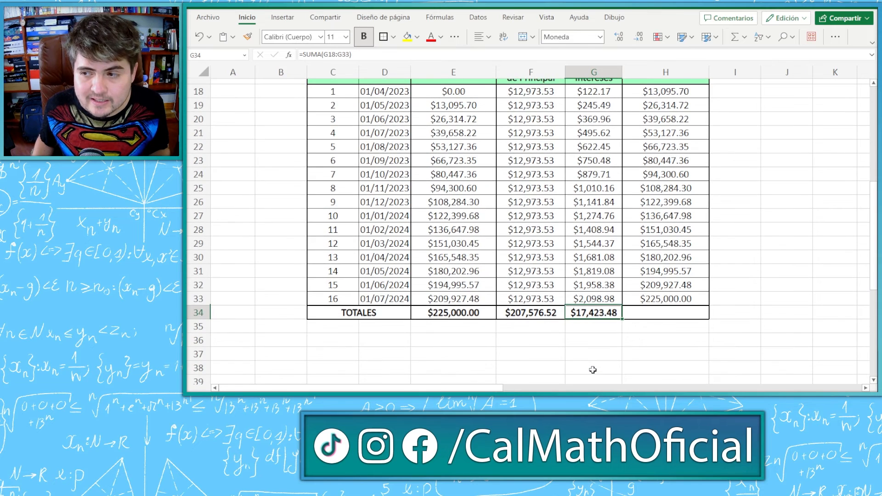
scroll(592, 370, up, 1)
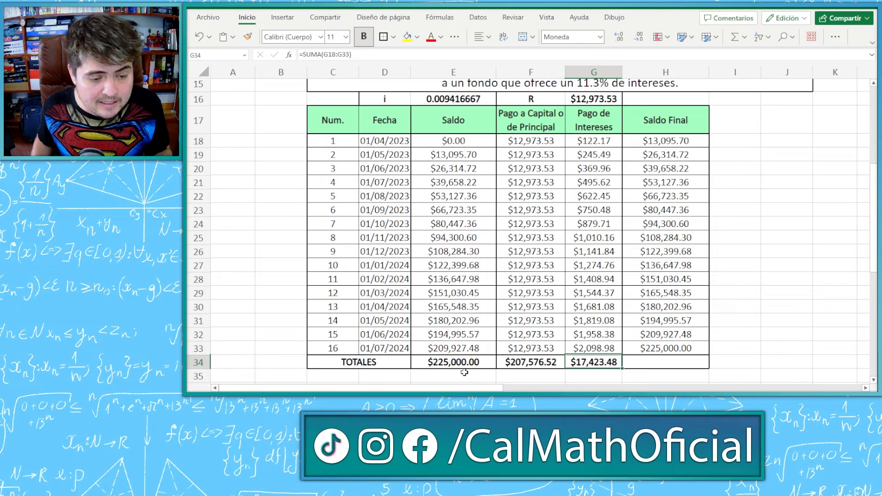
mouse_move(531, 368)
mouse_down()
mouse_move(601, 363)
mouse_move(531, 361)
mouse_up()
click(587, 363)
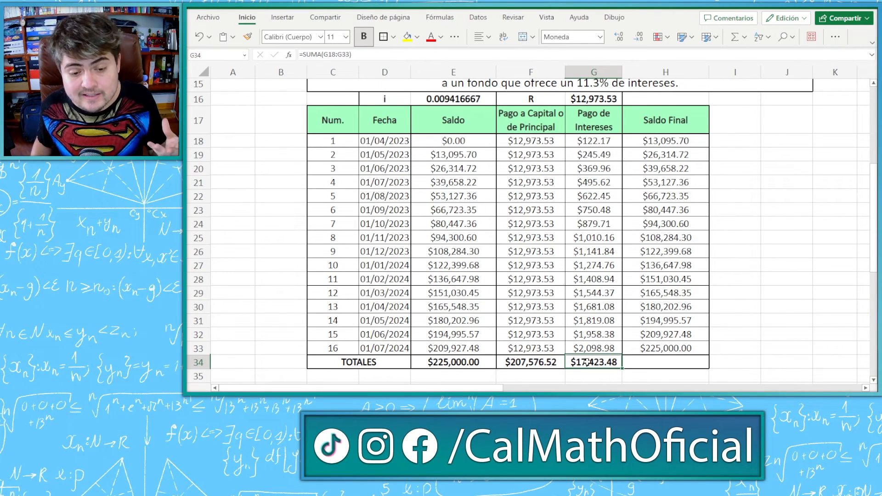
click(444, 365)
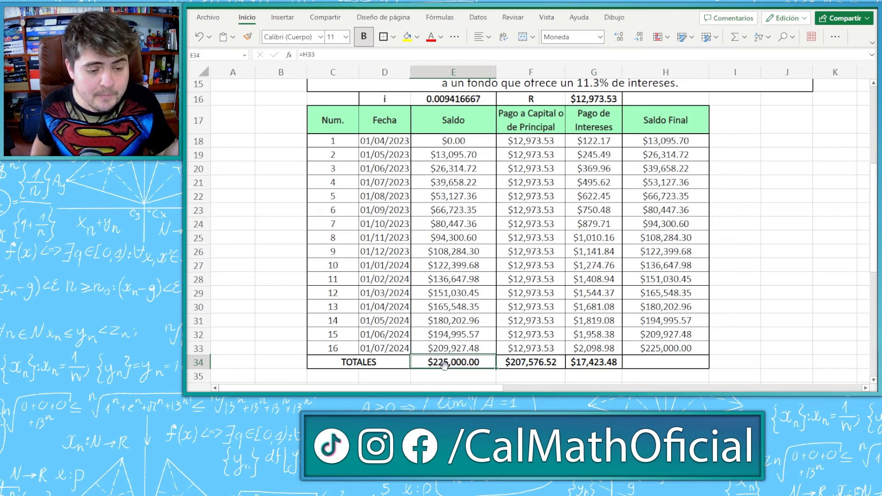
click(657, 361)
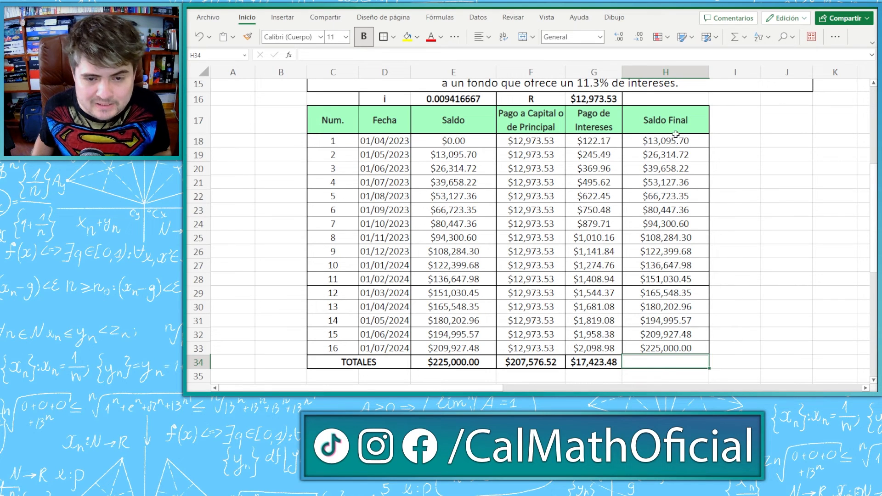
drag(675, 138, 671, 364)
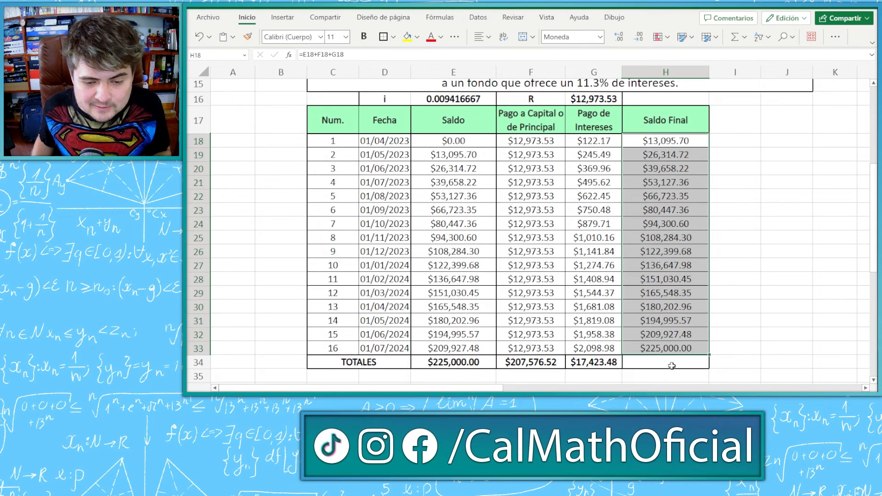
click(671, 364)
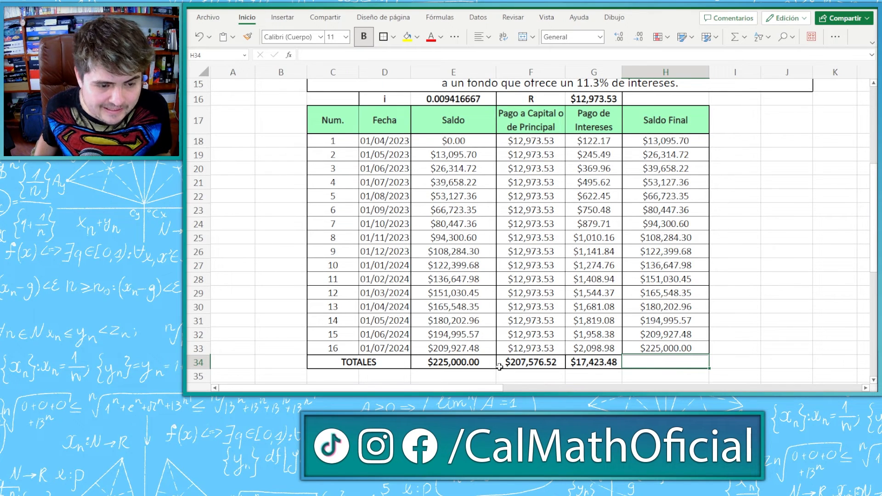
click(451, 365)
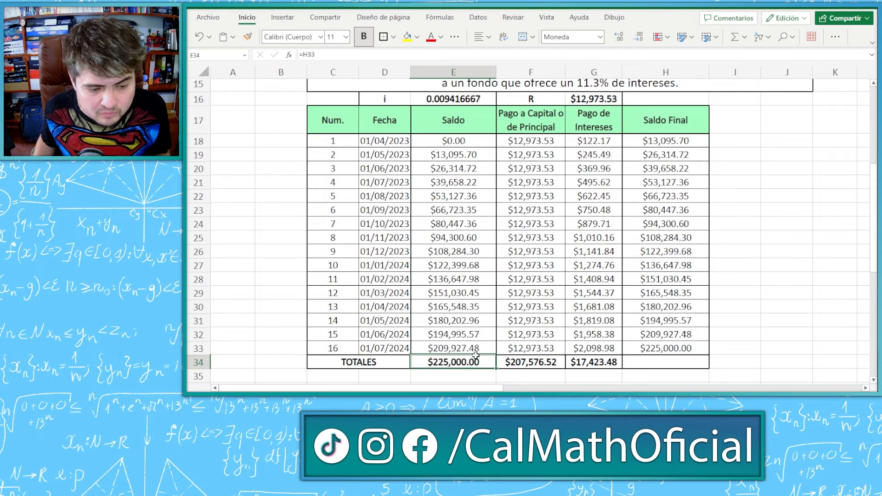
click(673, 362)
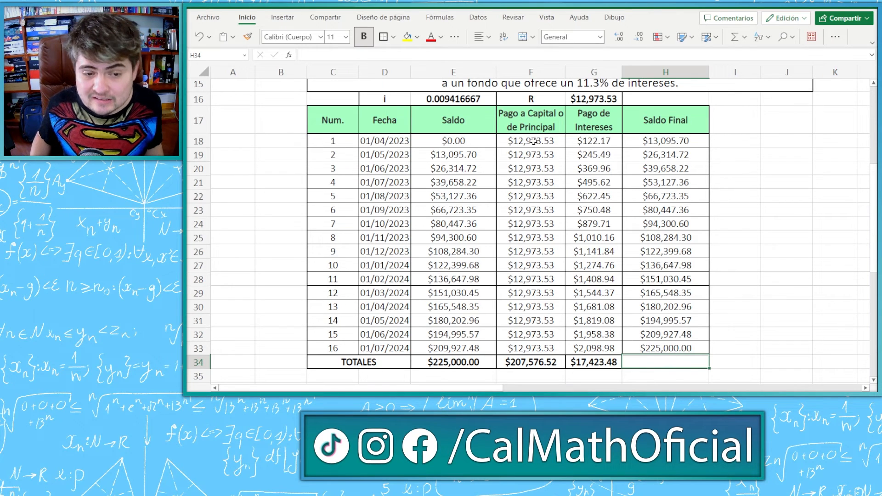
drag(534, 141, 534, 362)
click(534, 362)
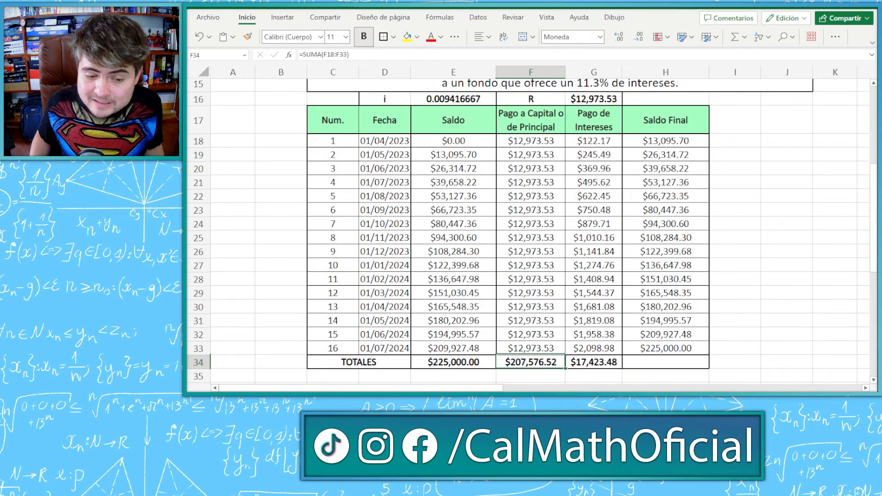
click(580, 363)
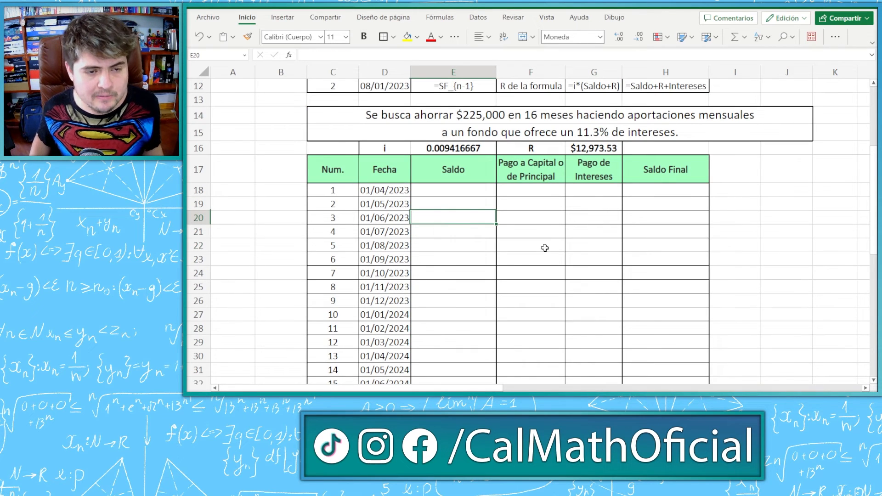
Review the monthly rate formula in E16 and the contribution formula in G16 against the anticipated-annuity formula picture.
click(455, 147)
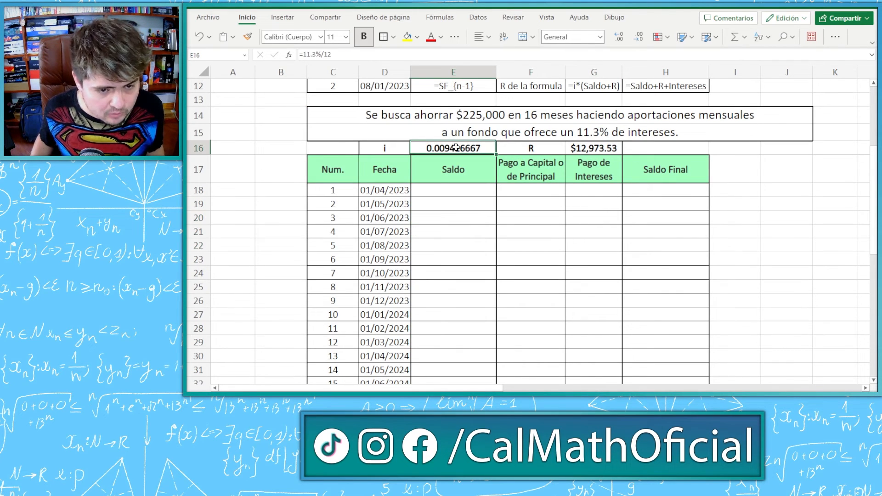
click(347, 55)
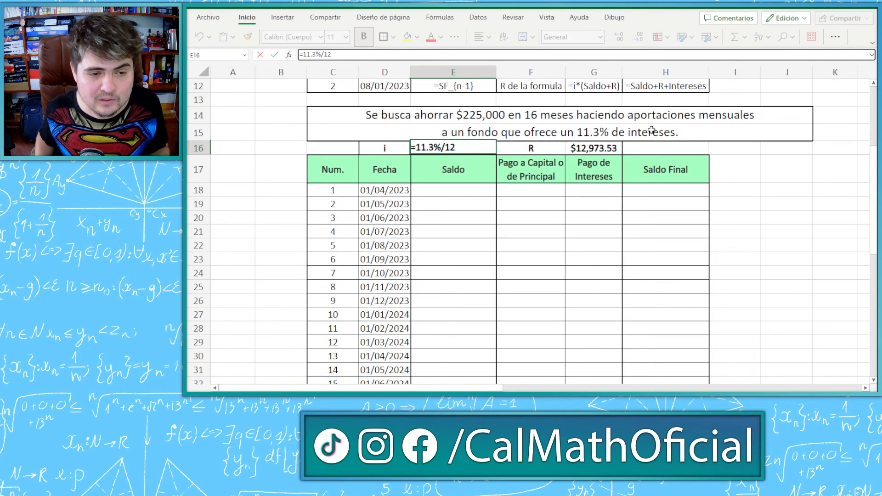
key(ctrl+Return)
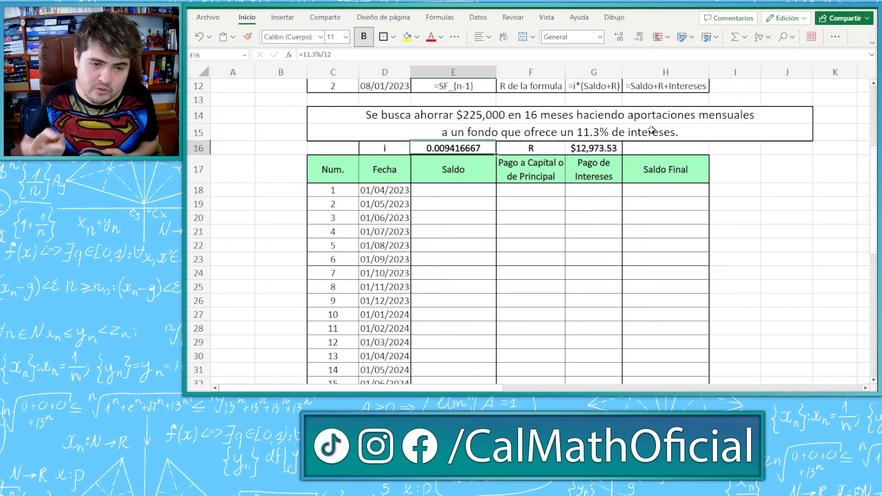
key(Right)
key(Right)
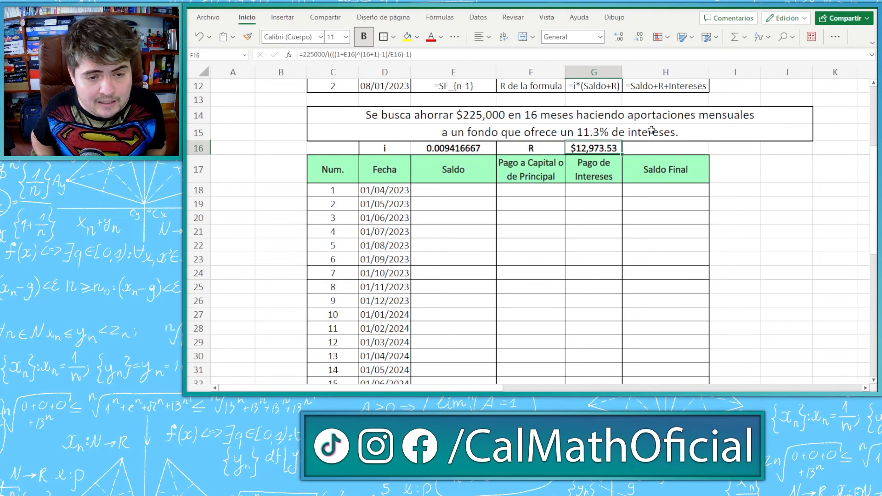
scroll(568, 214, up, 3)
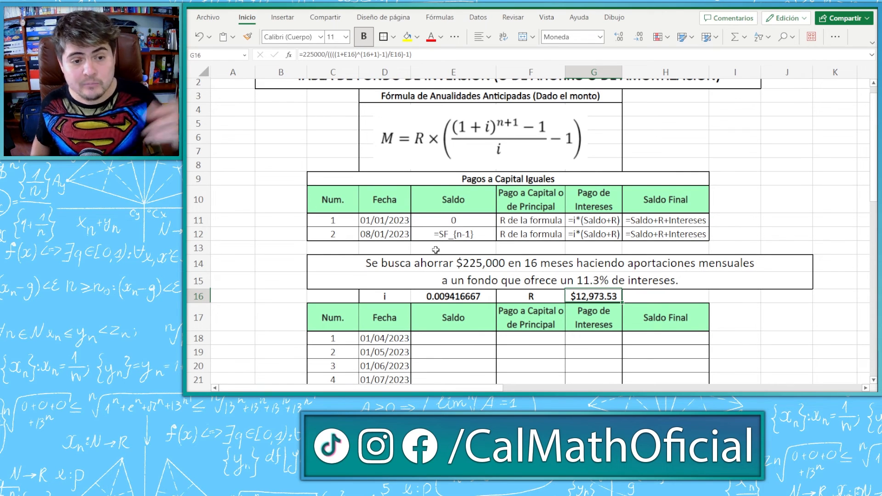
click(467, 299)
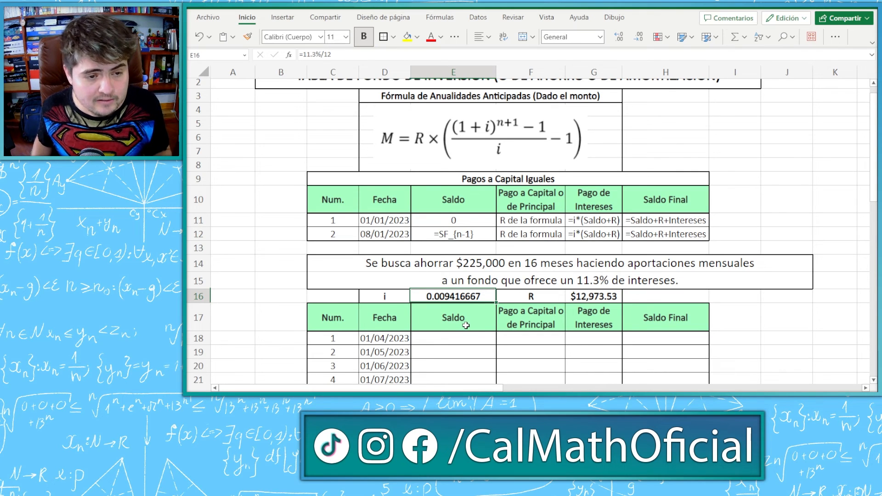
click(597, 296)
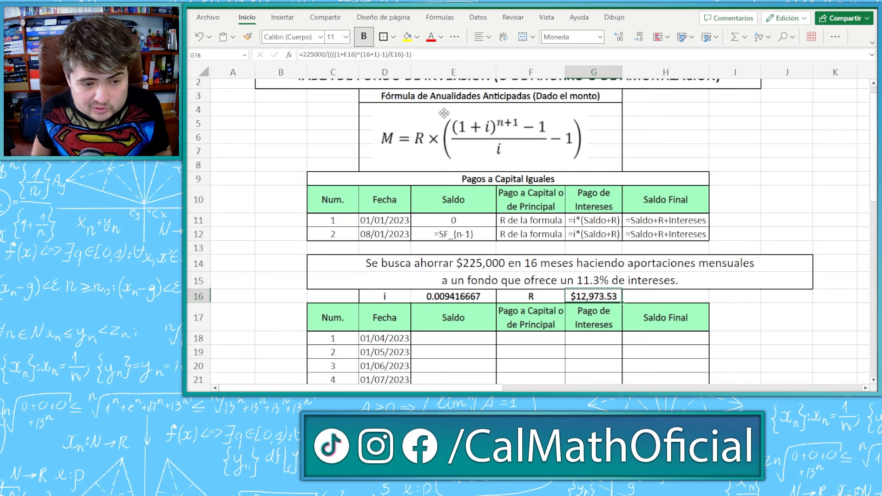
Enter an opening balance of 0 in E18 and link the principal payment in F18 to the contribution in G16.
scroll(586, 327, down, 4)
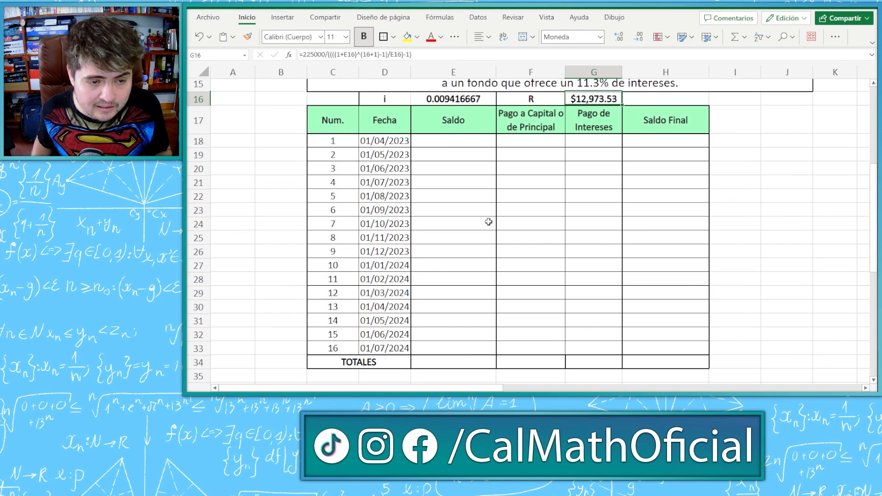
click(468, 142)
text(0)
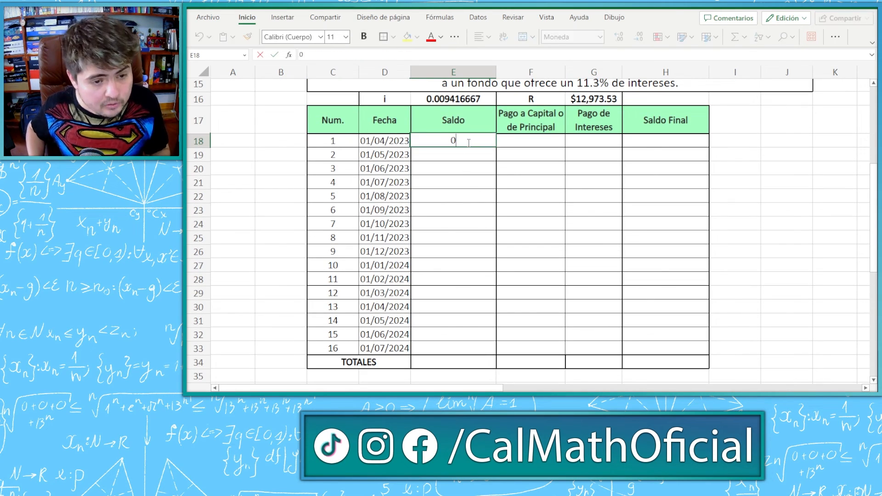
key(Tab)
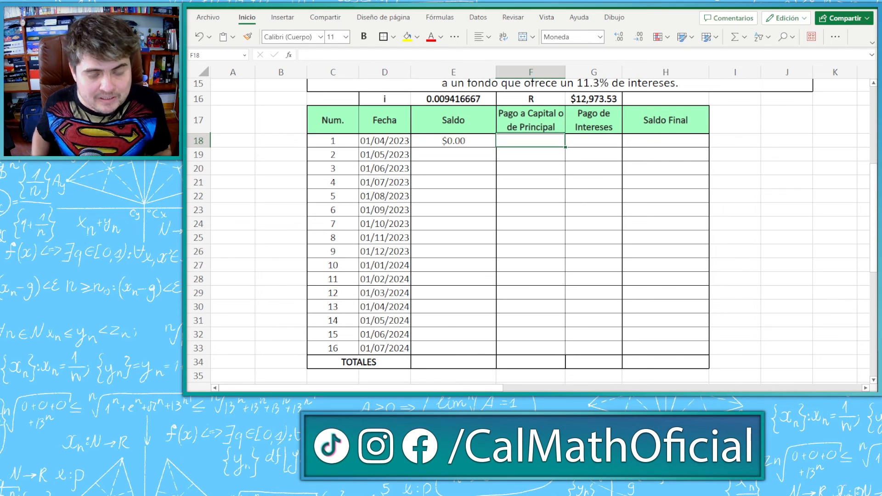
text(=)
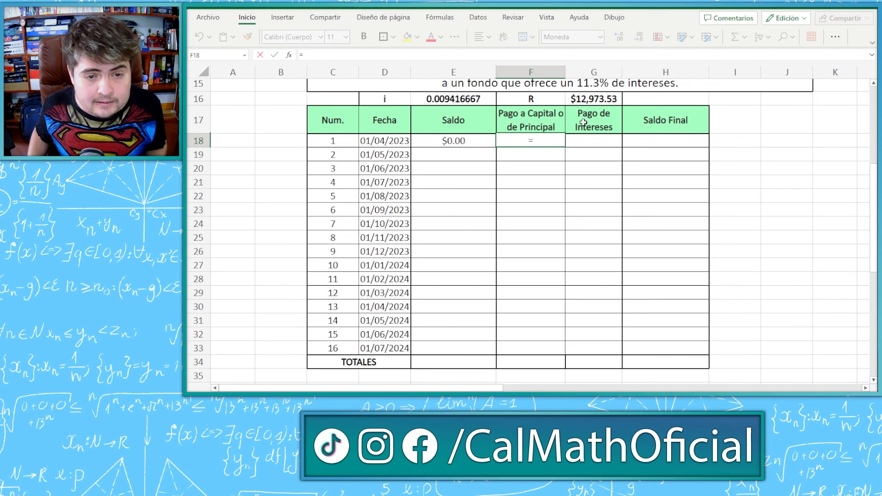
click(597, 98)
key(Return)
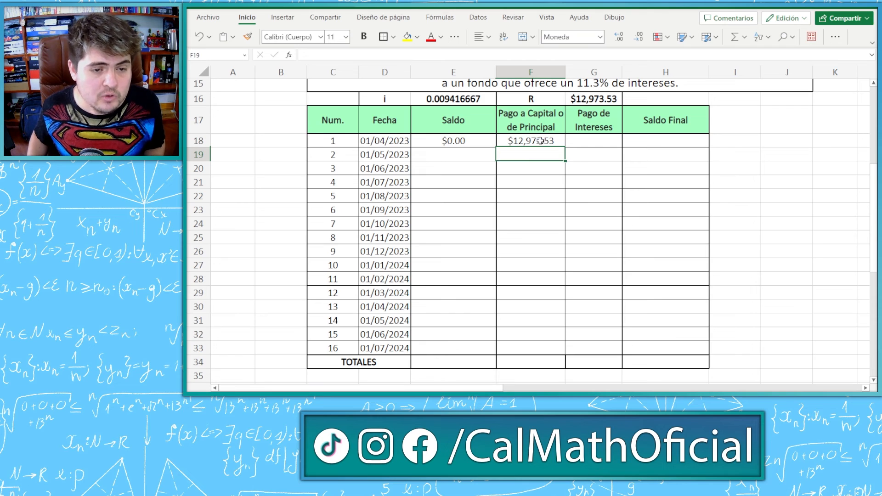
Lock the row reference in F18 as =G$16 and fill the formula down to F33.
click(540, 140)
click(308, 53)
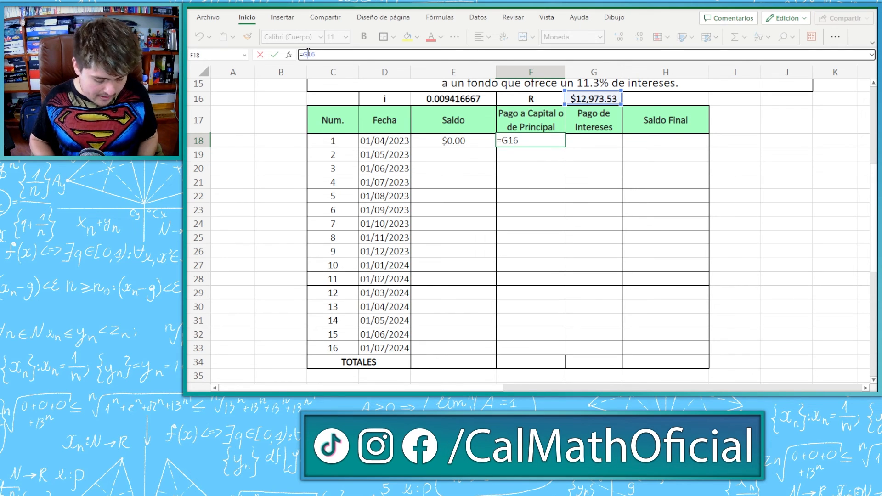
text($)
key(Return)
click(544, 141)
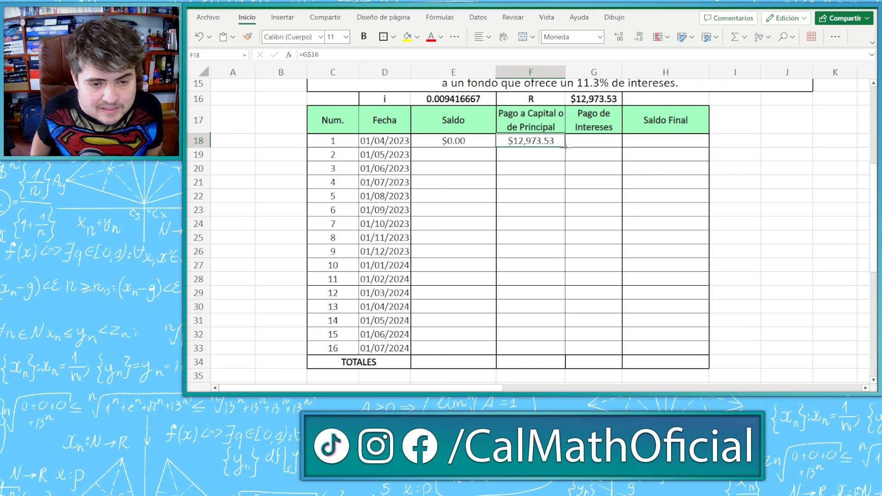
drag(564, 147, 543, 348)
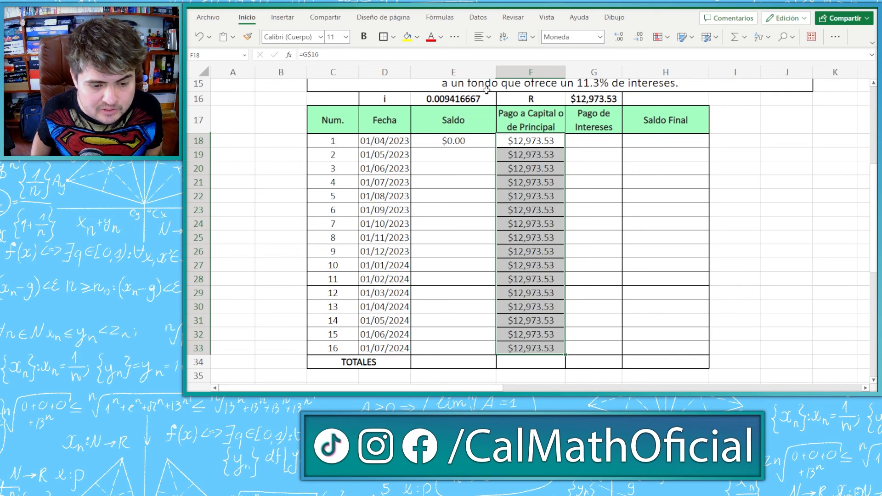
Calculate the interest in G18 with =E$16*(E18+F18) and fill the formula down to G33.
click(592, 140)
text(=)
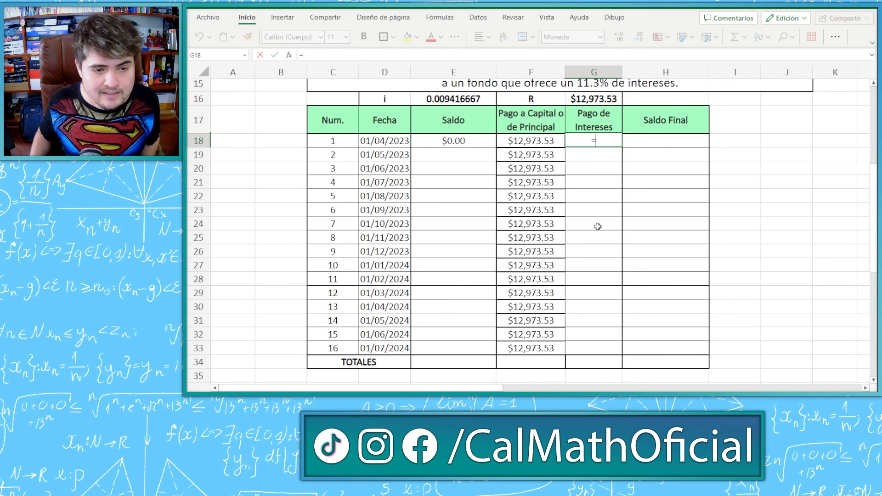
click(468, 98)
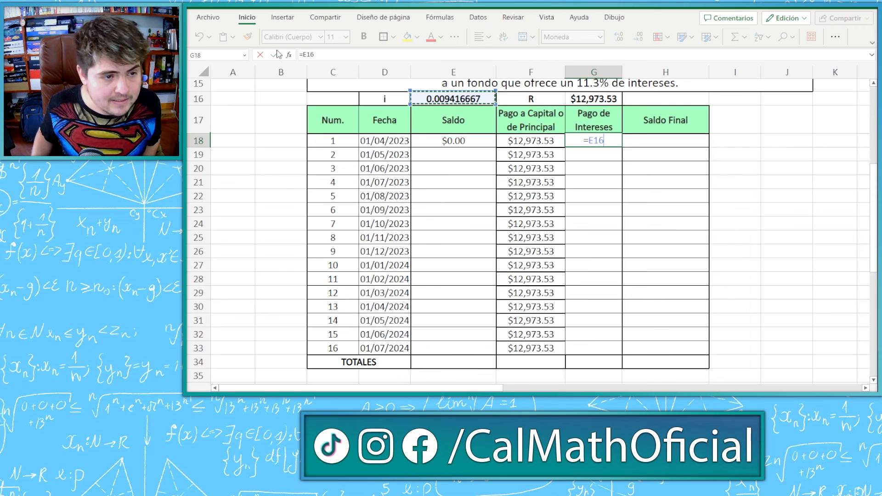
click(310, 53)
text($16)
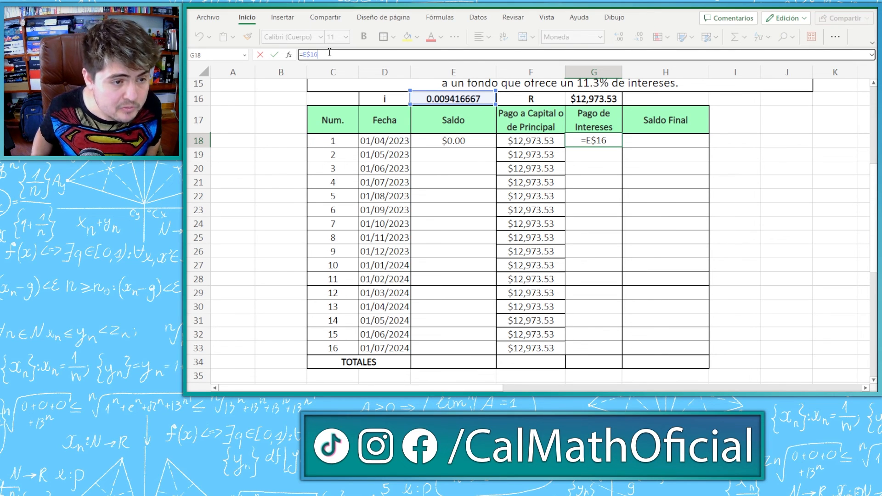
text(*())
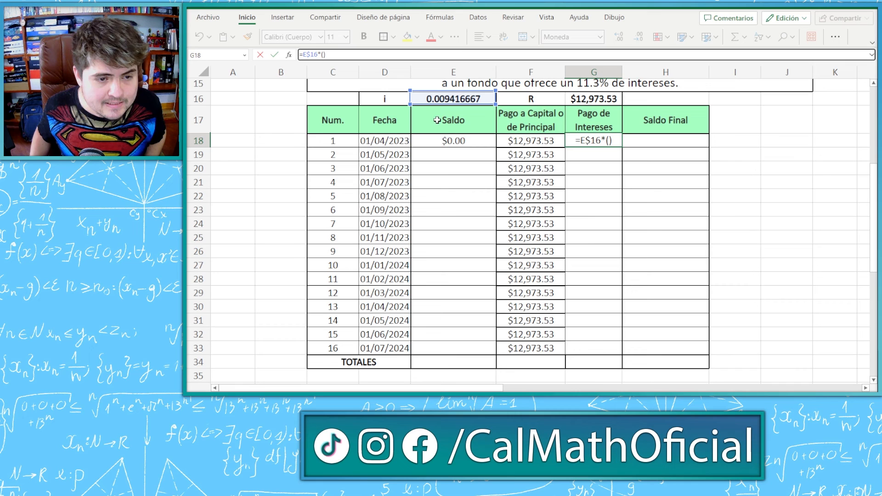
click(468, 139)
text(+)
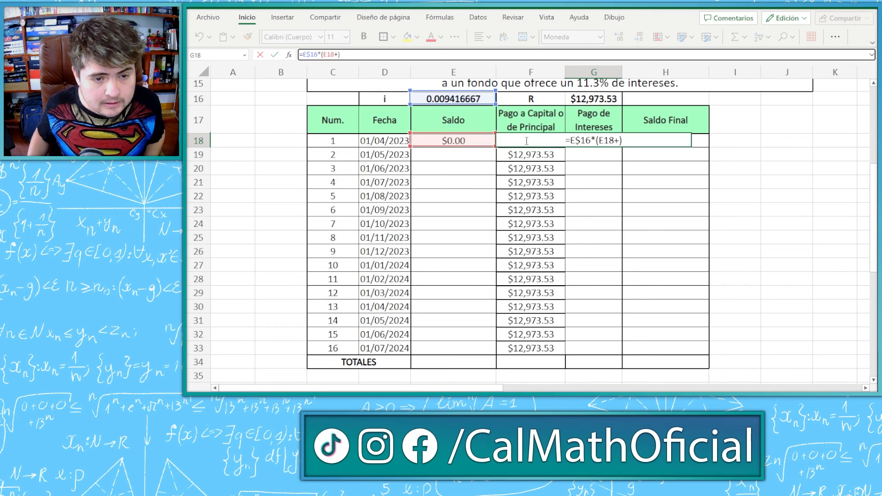
text(F18)
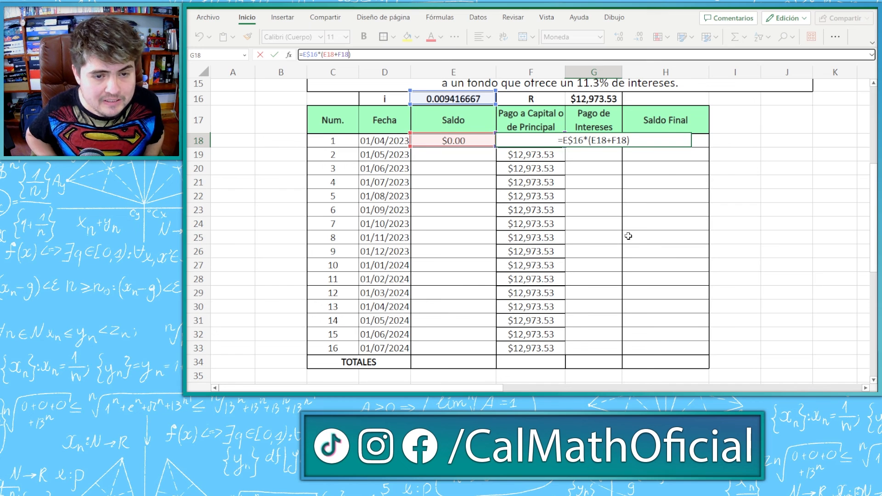
key(Return)
key(Up)
drag(622, 147, 604, 342)
Calculate the Saldo Final in H18 with =E18+F18+G18 and fill the formula down to H33.
click(650, 139)
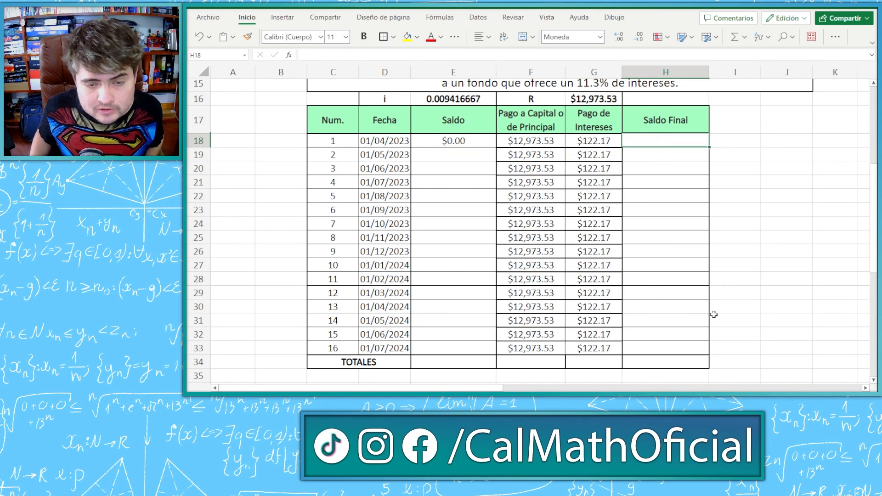
text(=)
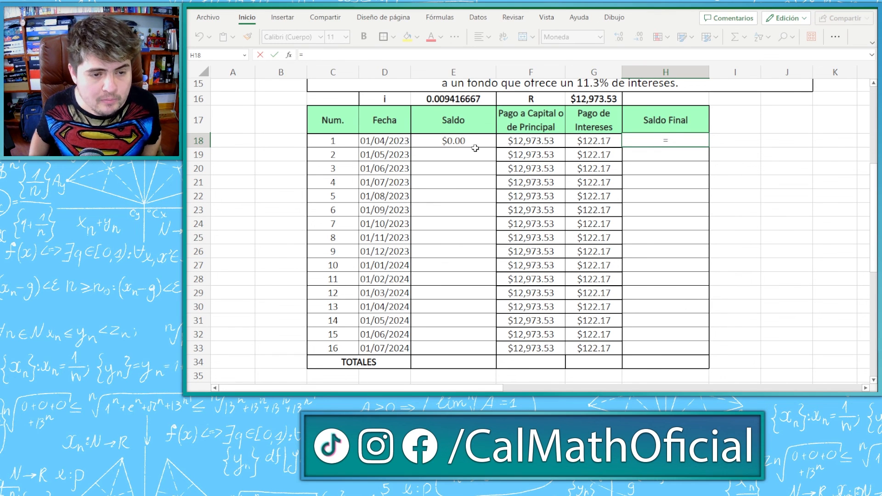
click(469, 136)
text(+)
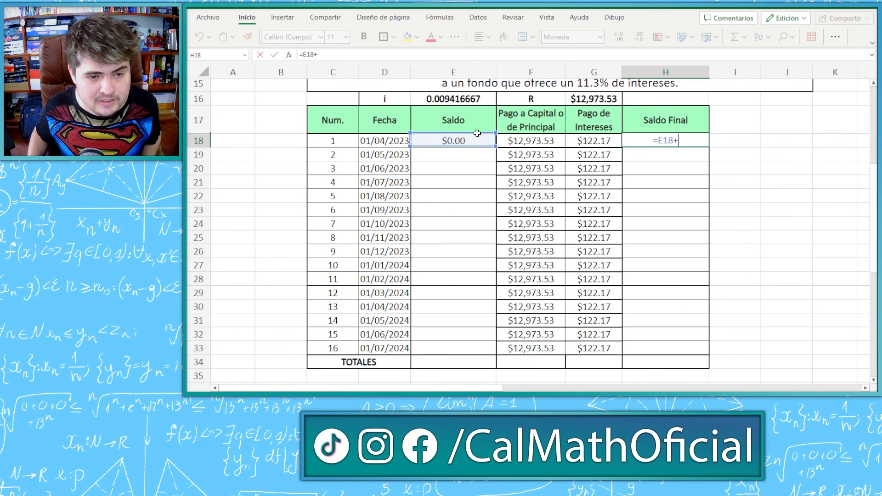
click(524, 139)
text(+)
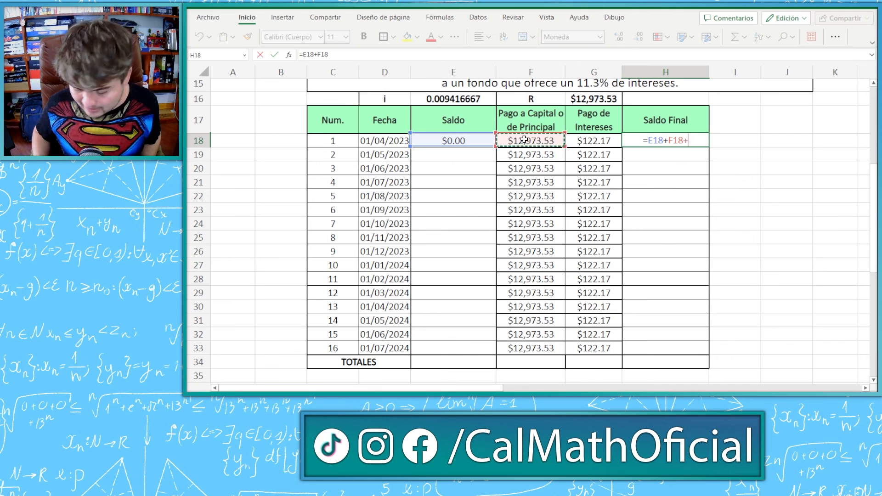
click(591, 140)
key(Return)
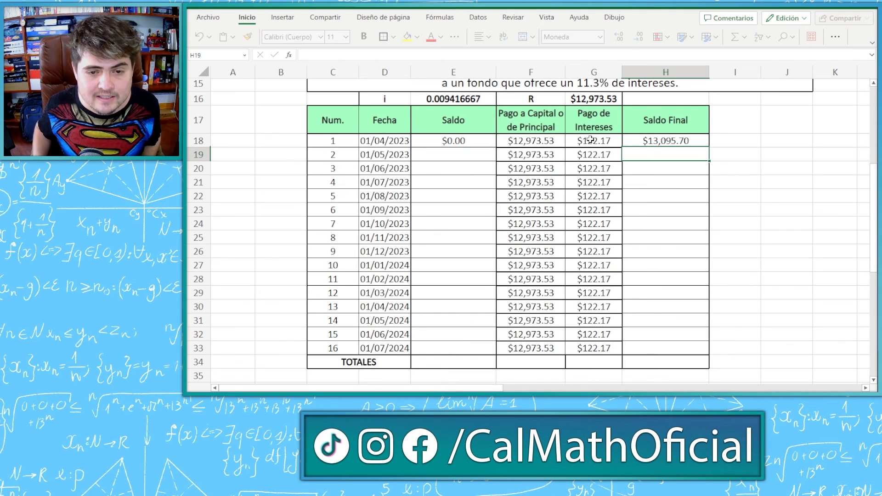
click(704, 144)
drag(710, 148, 703, 355)
Link the balance in E19 to the previous ending balance in H18 and fill it down through the TOTALES row, E34.
click(441, 151)
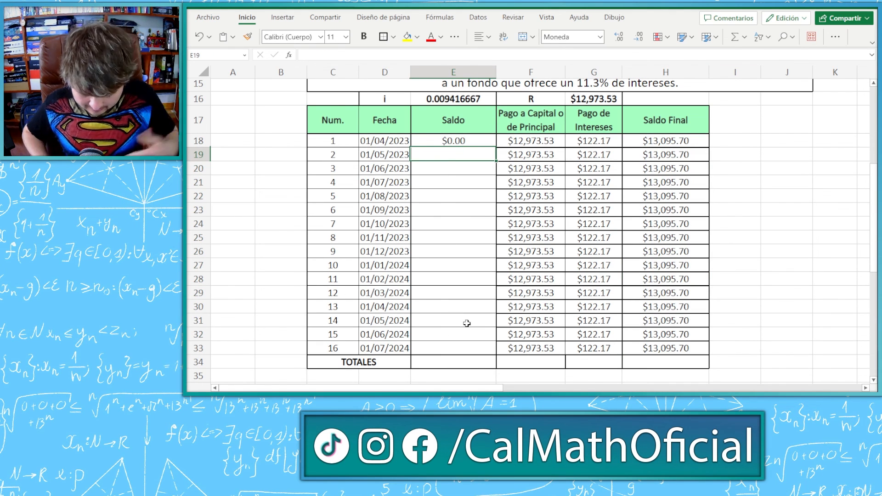
text(=)
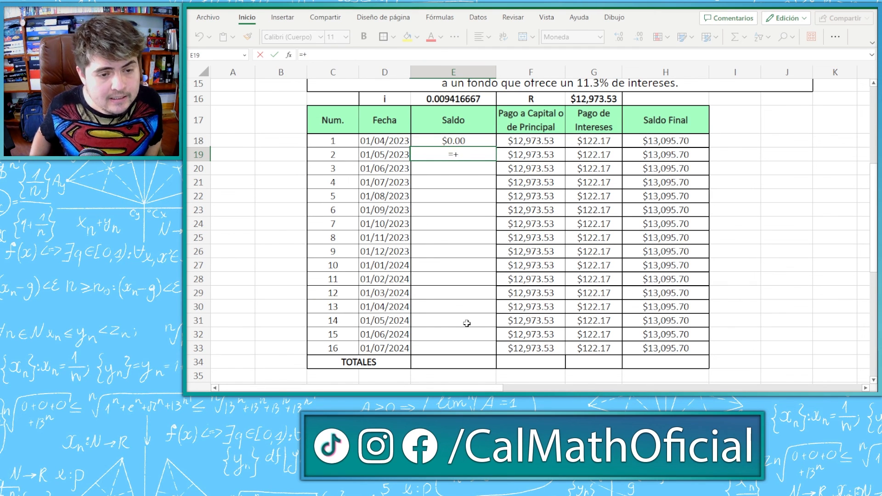
click(685, 140)
key(ctrl+Return)
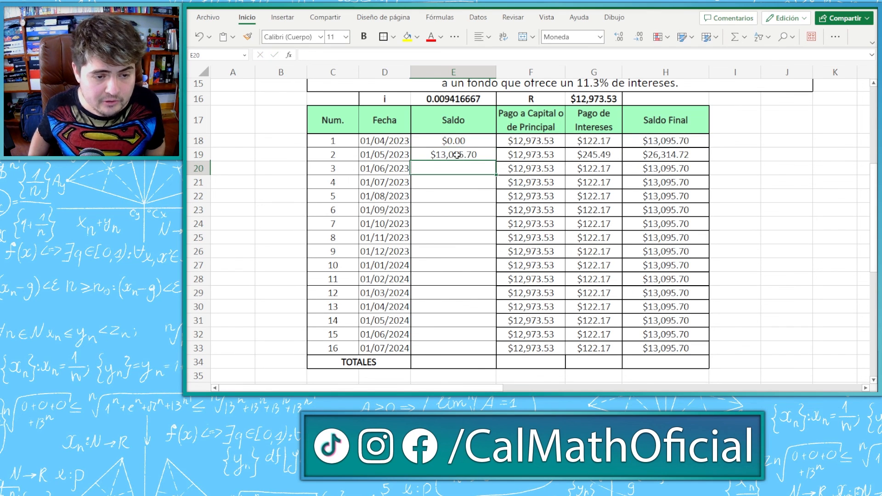
drag(496, 161, 487, 353)
click(487, 348)
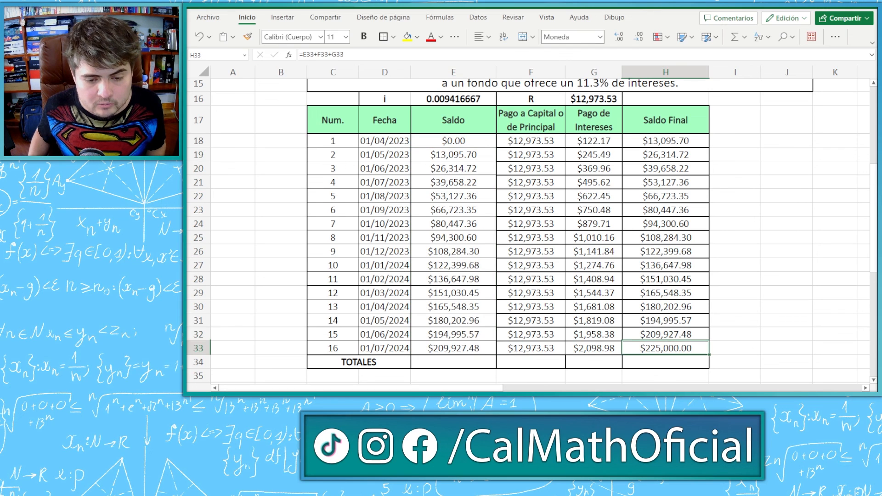
drag(496, 353, 497, 366)
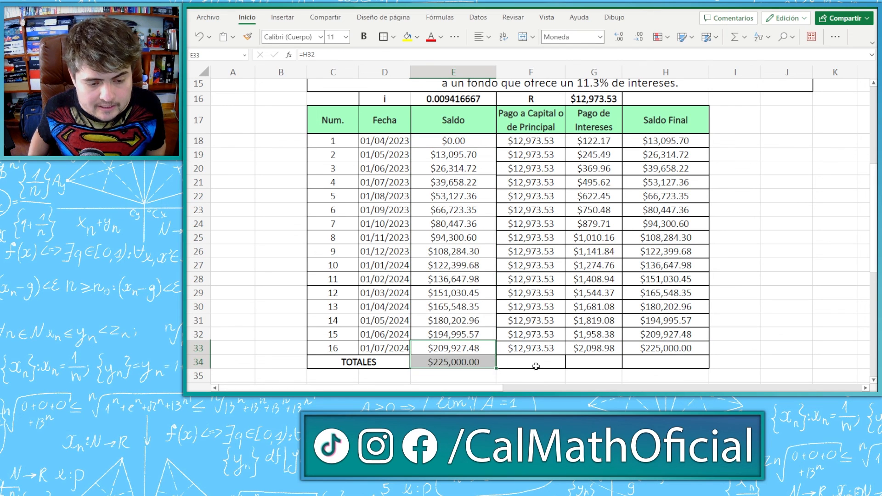
Total the principal payments in F34 with SUMA over F18:F33 and extend the formula into G34 for the interest.
click(535, 365)
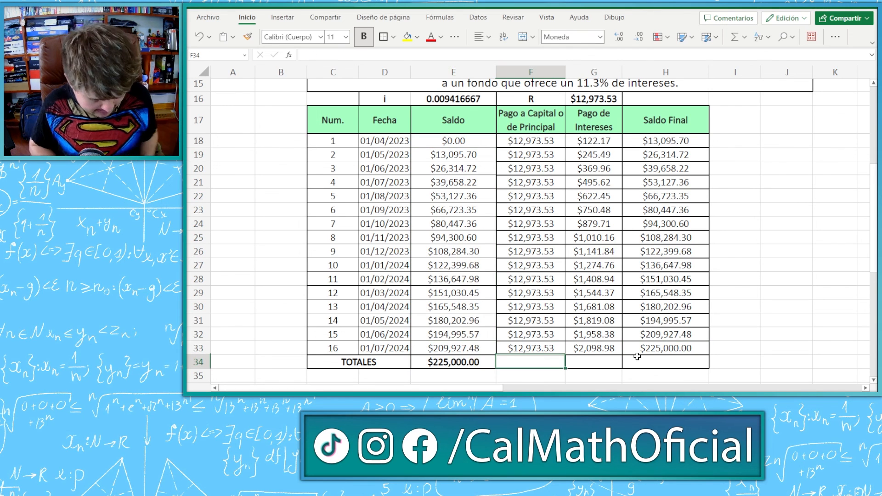
text(=SU)
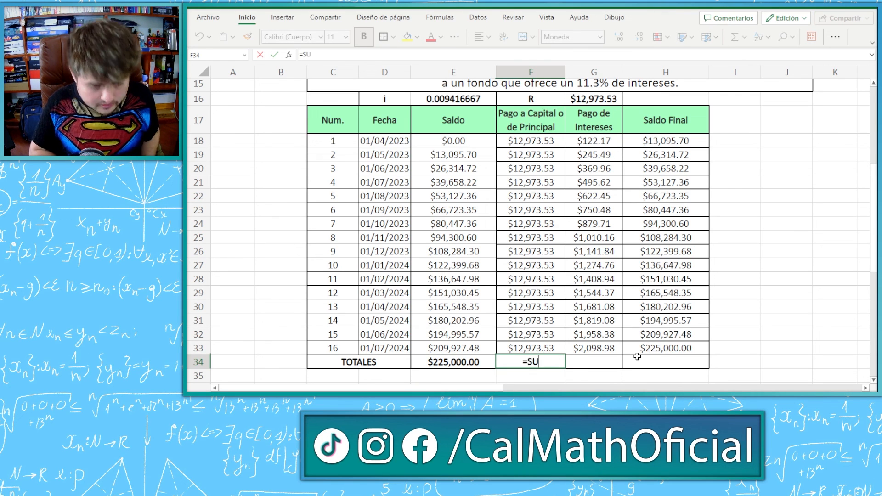
text(MA()
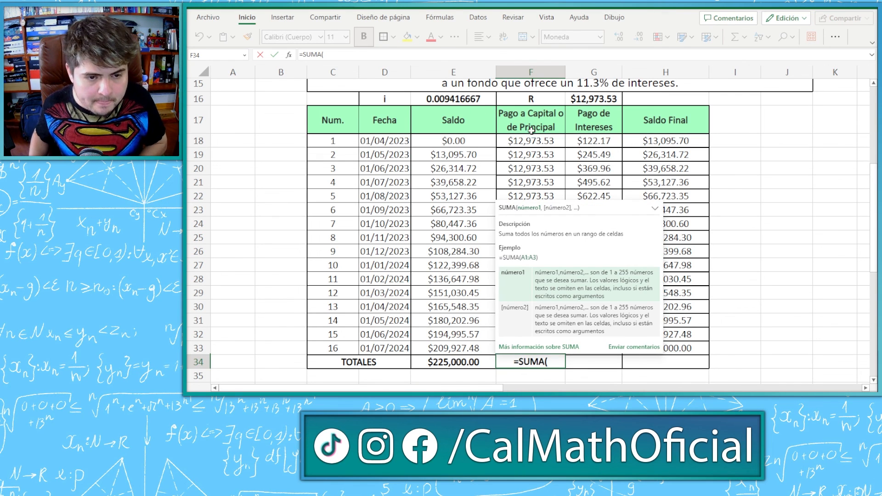
drag(535, 138, 544, 345)
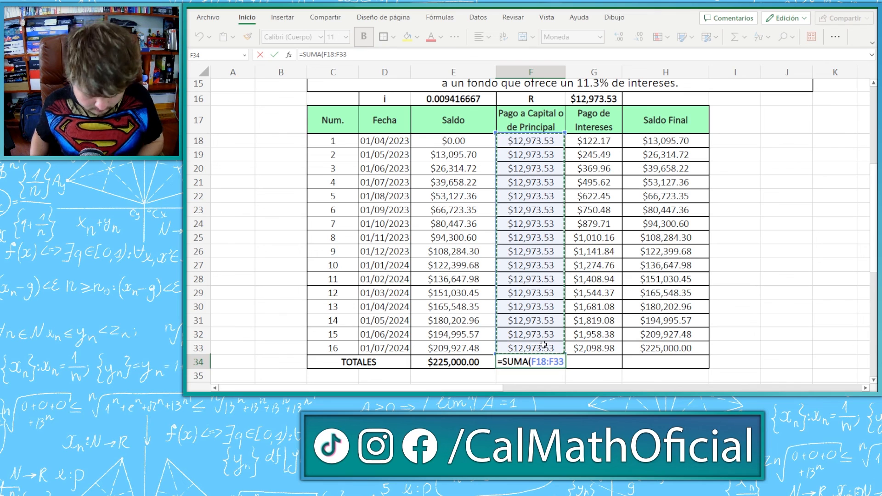
key(Return)
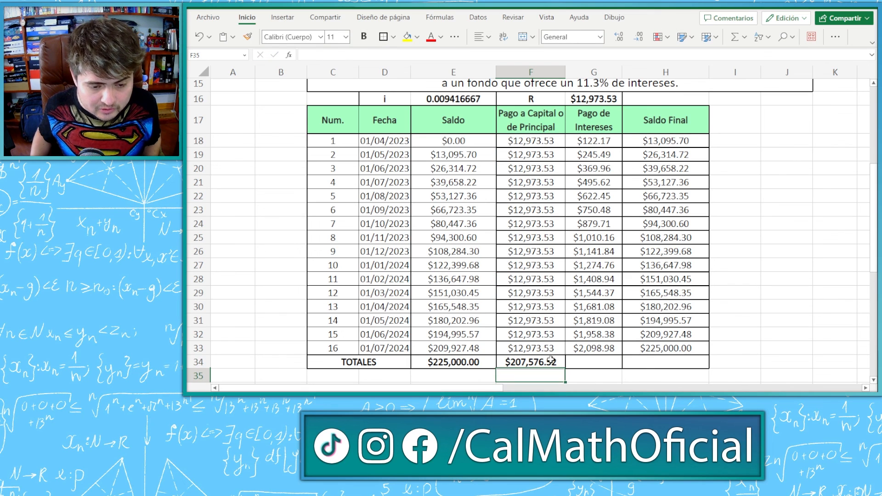
click(555, 361)
drag(565, 365, 593, 365)
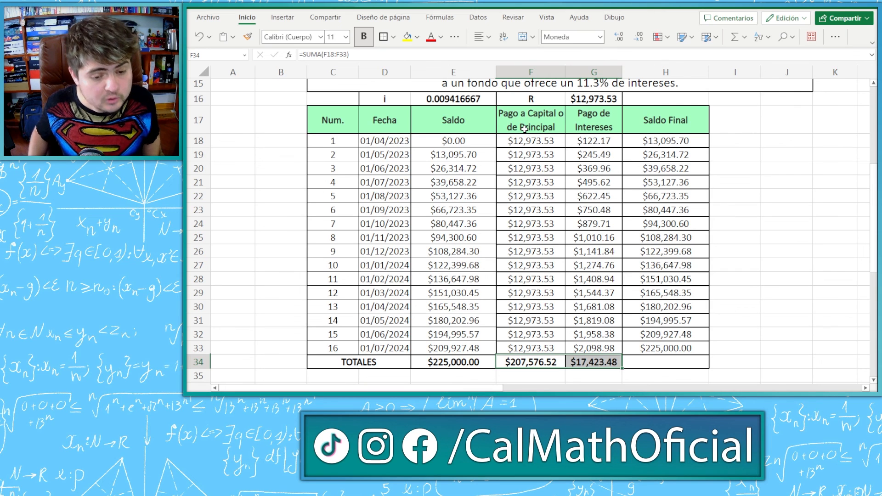
Review the row 34 totals and compare the completed fund table with the sample formula table in C10:H12.
click(587, 363)
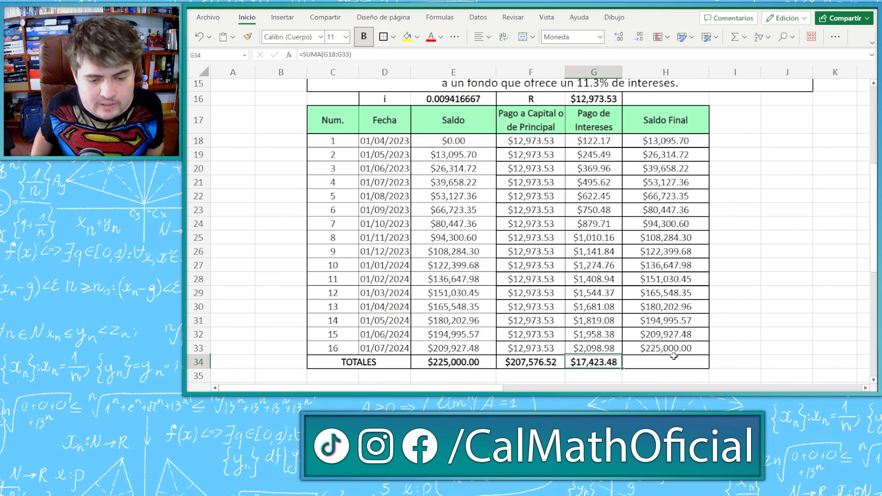
click(667, 365)
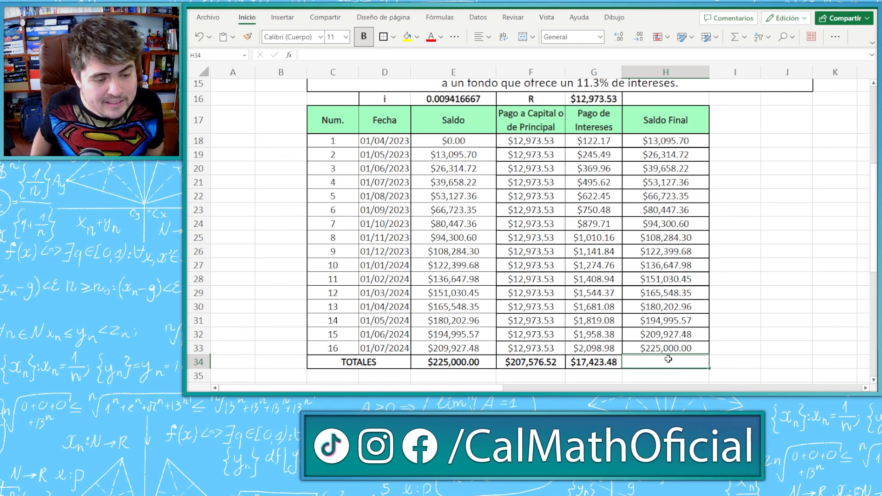
scroll(671, 353, up, 5)
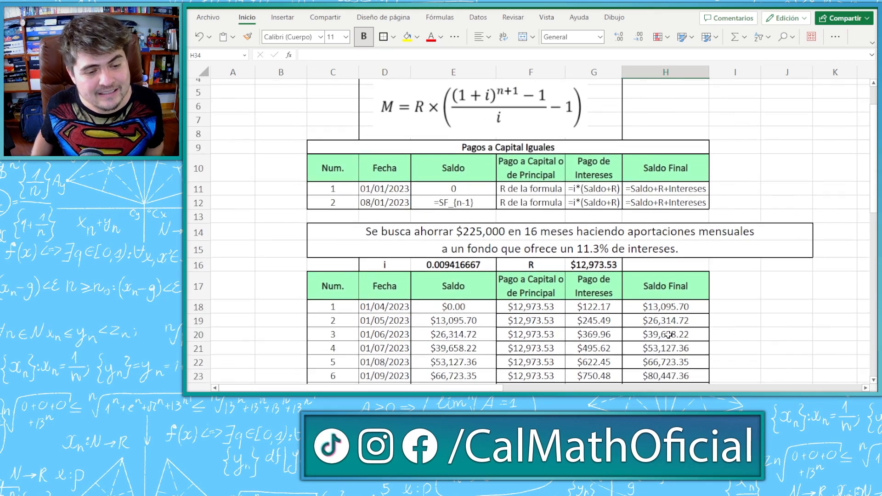
scroll(668, 334, down, 6)
scroll(608, 255, up, 4)
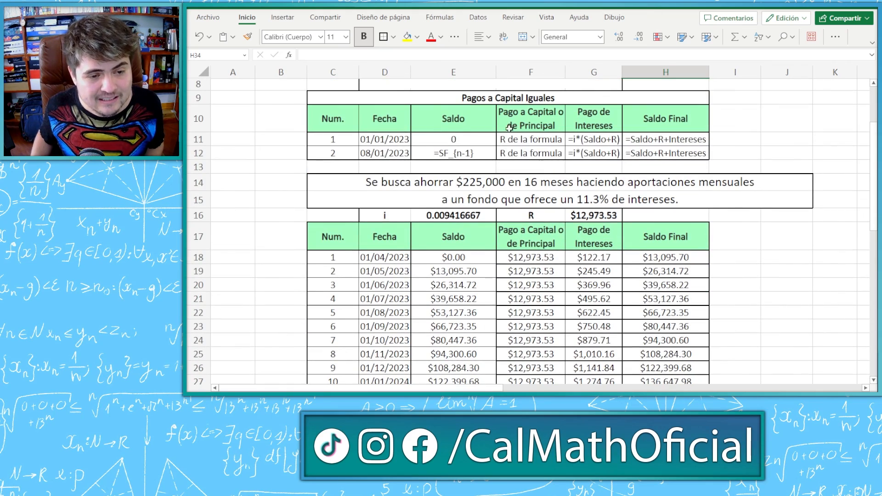
drag(326, 115, 659, 148)
scroll(804, 222, down, 2)
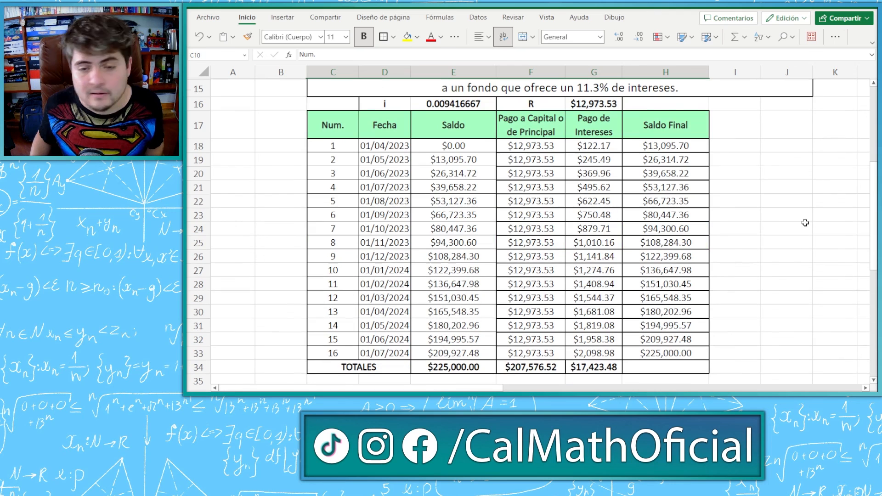